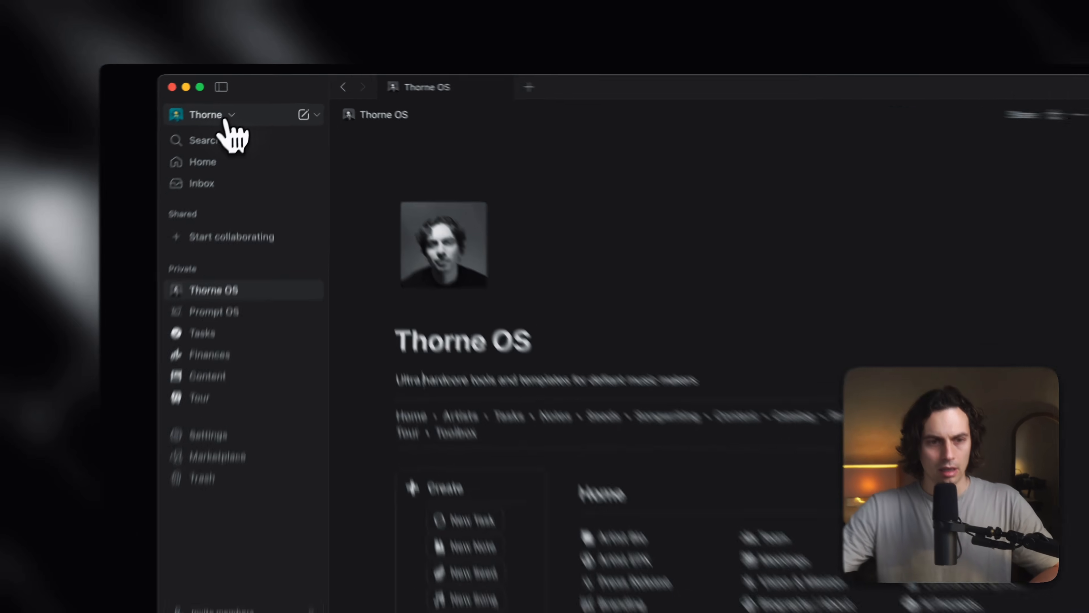
# Step: Open the account's connection settings and explore the Notion MCP connection for AI tools
pyautogui.click(235, 106)
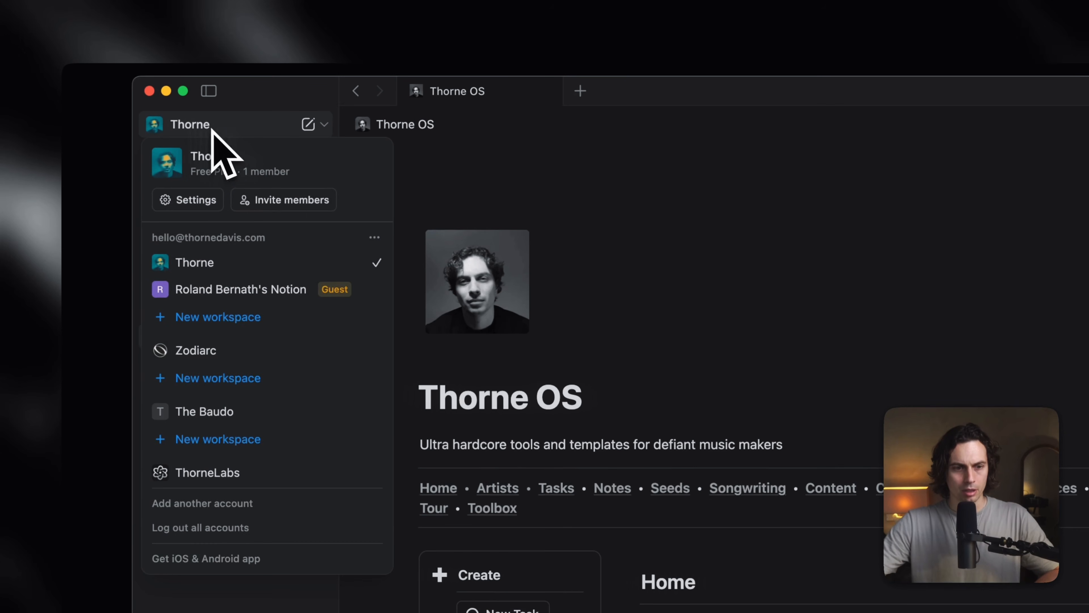
pyautogui.click(196, 201)
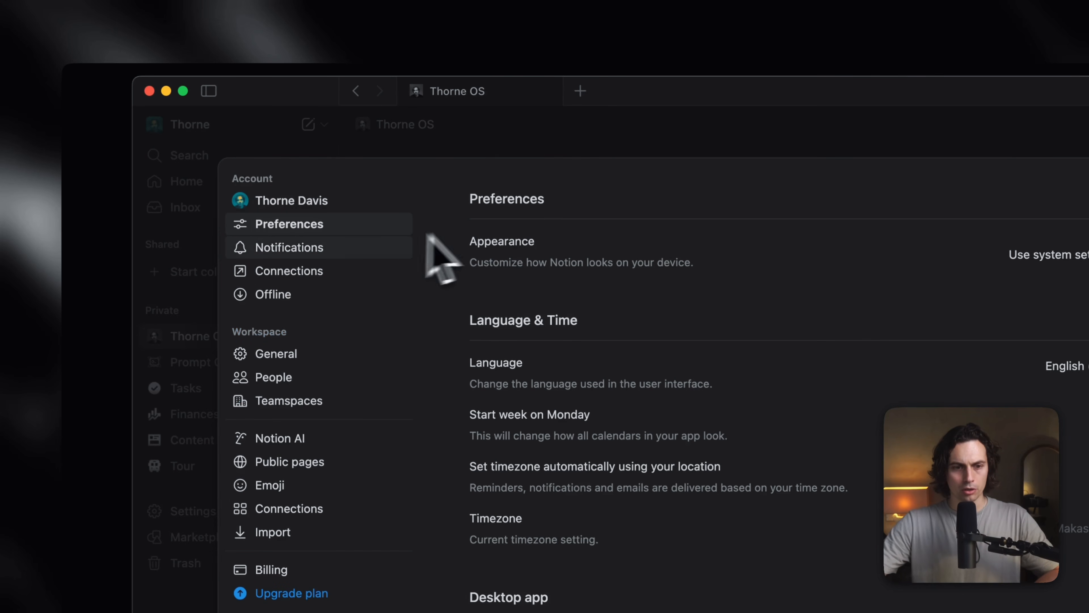
pyautogui.click(307, 276)
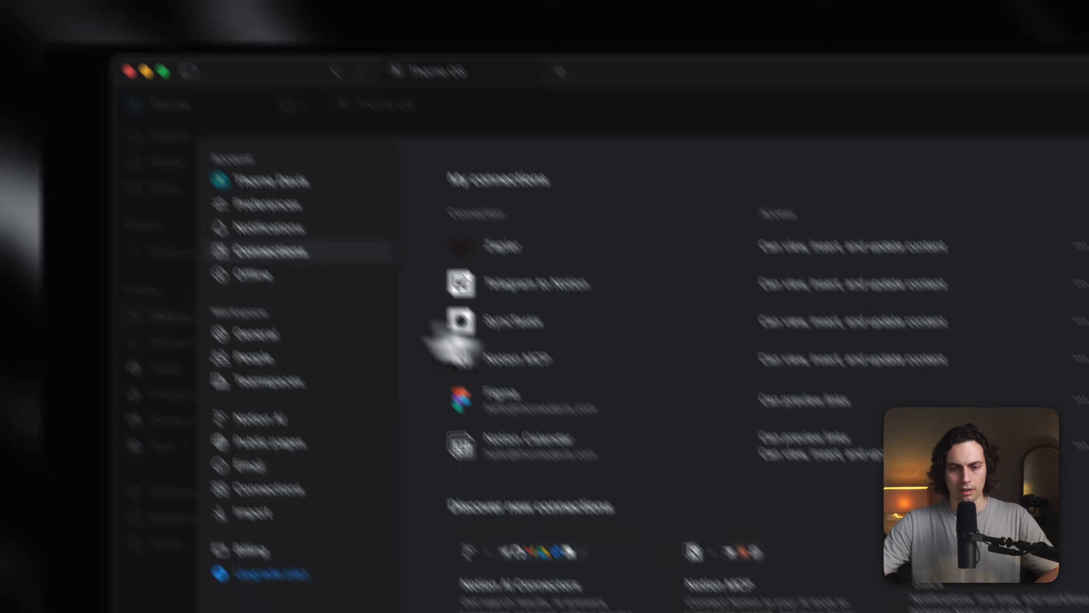
pyautogui.scroll(-2, 682, 313)
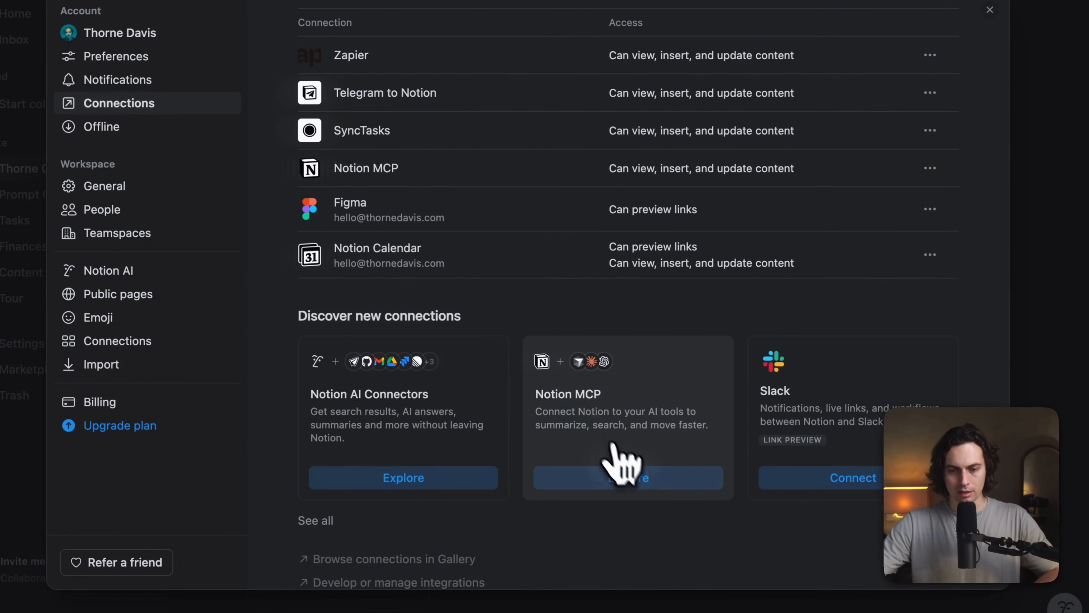
pyautogui.click(672, 437)
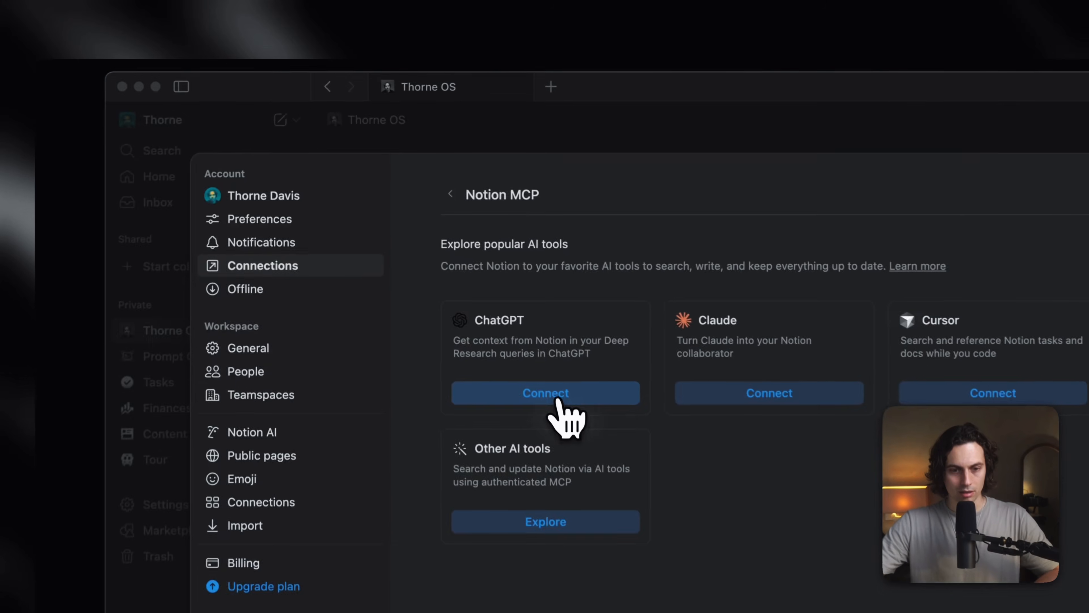
# Step: Start connecting Notion to ChatGPT and submit the emailed verification code to sign in to Notion
pyautogui.click(478, 281)
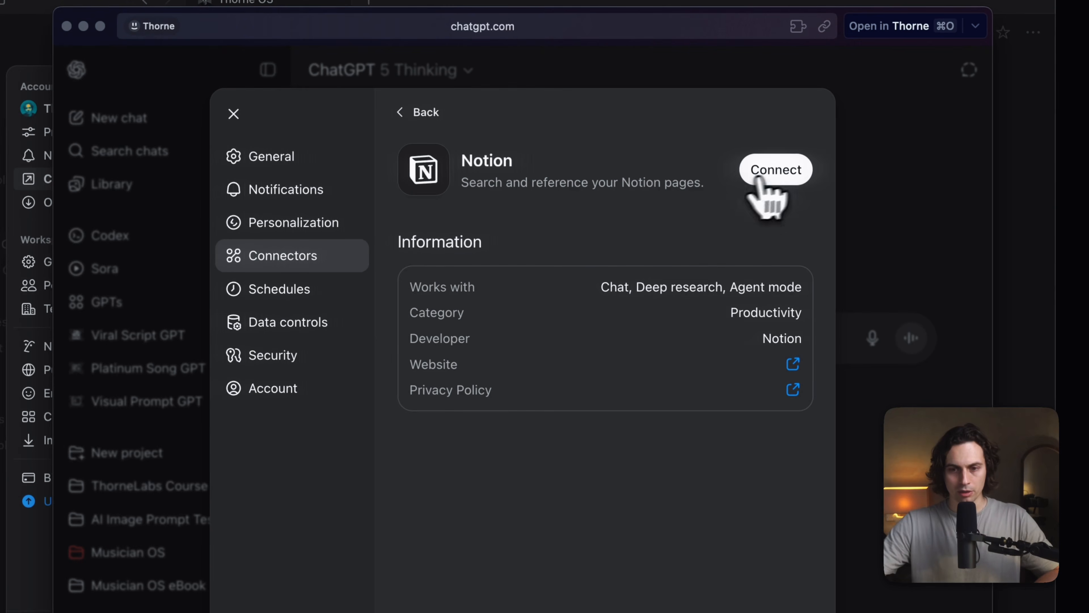
pyautogui.click(775, 172)
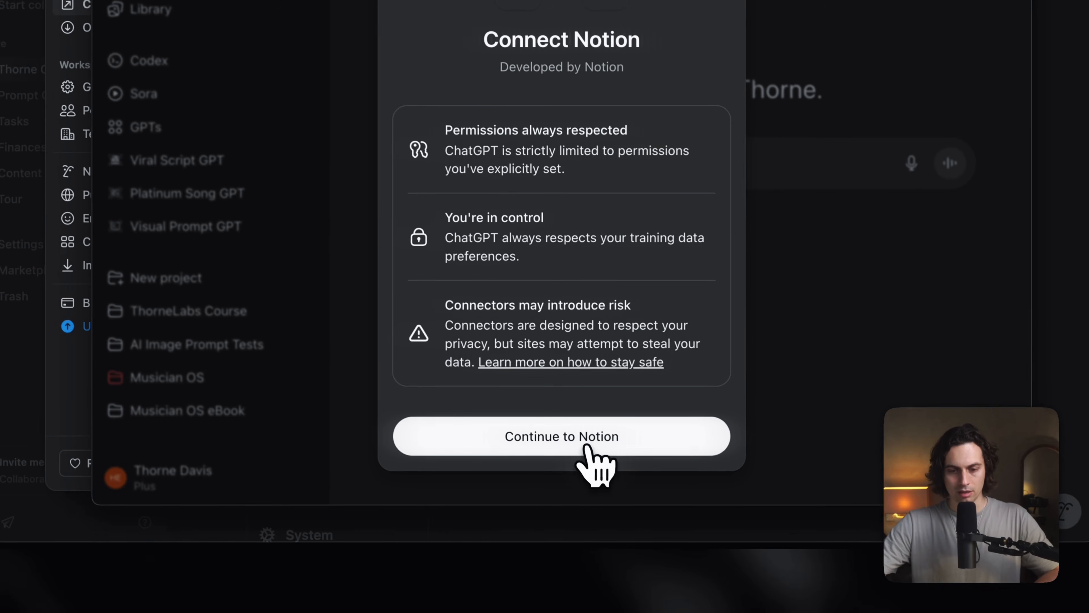
pyautogui.click(598, 482)
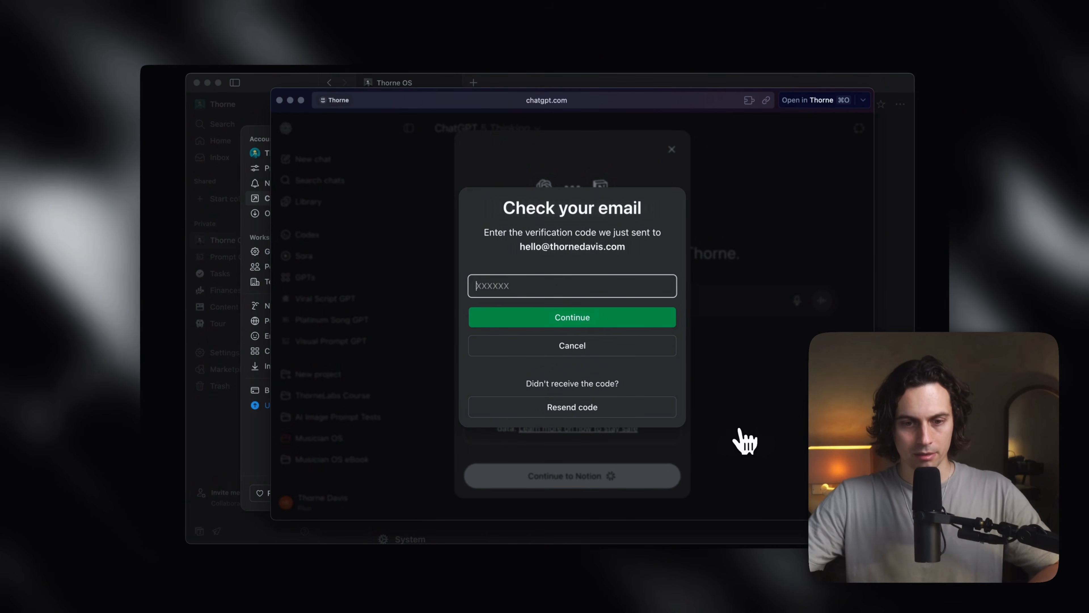
pyautogui.click(581, 324)
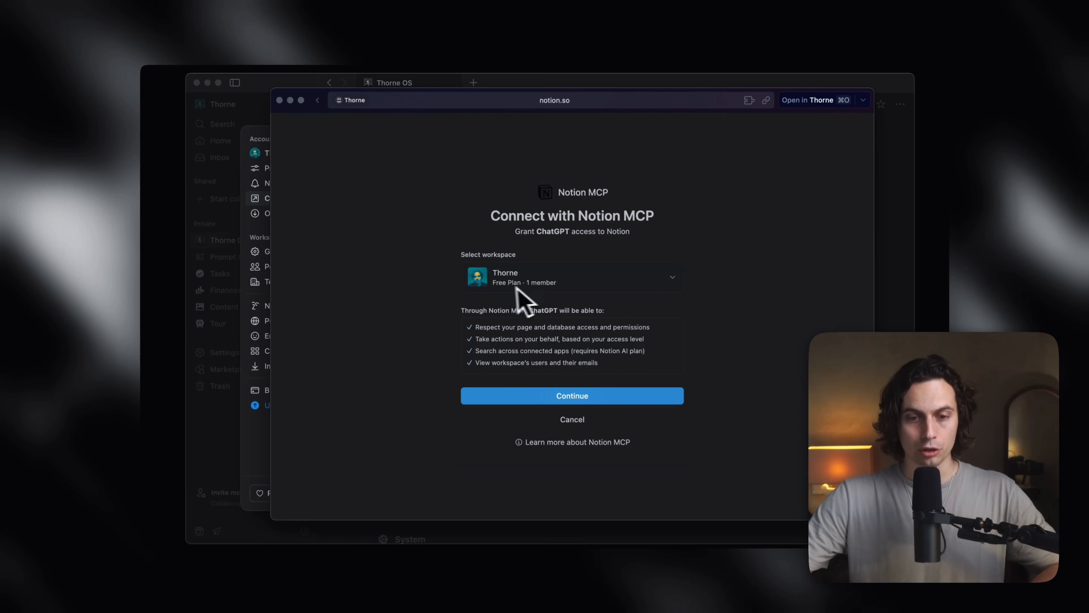
# Step: Review the workspace choices, keep the preselected Free Plan workspace, and grant ChatGPT access to it
pyautogui.click(576, 283)
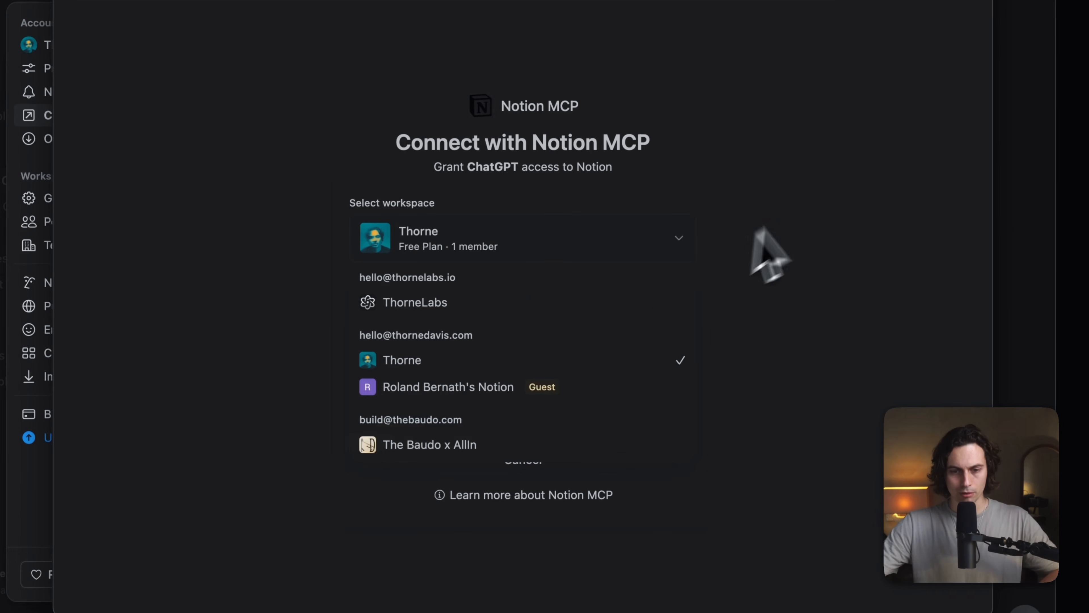
pyautogui.click(809, 198)
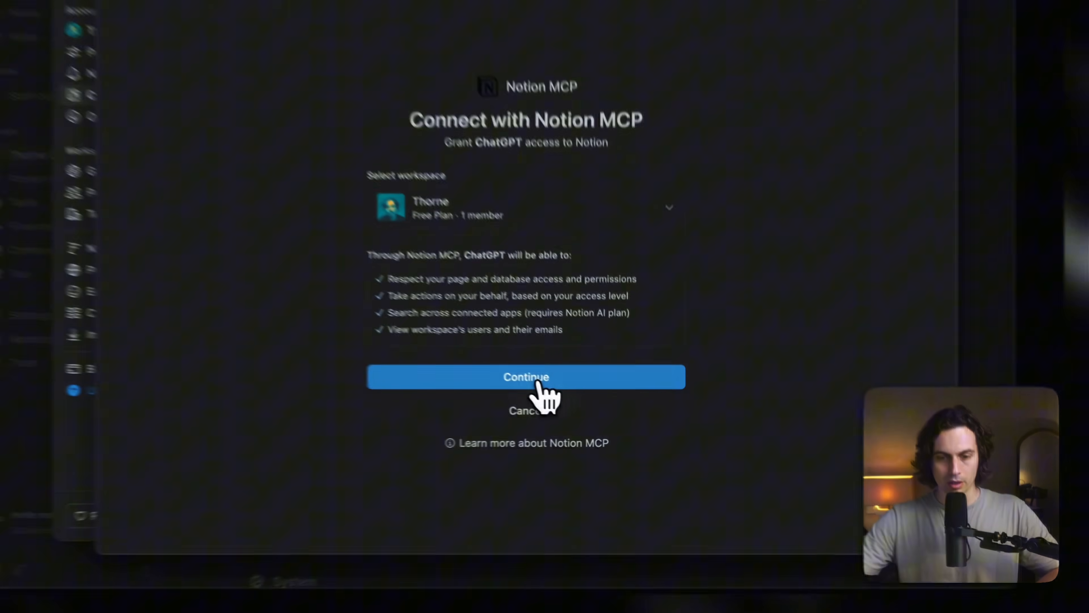
pyautogui.click(575, 394)
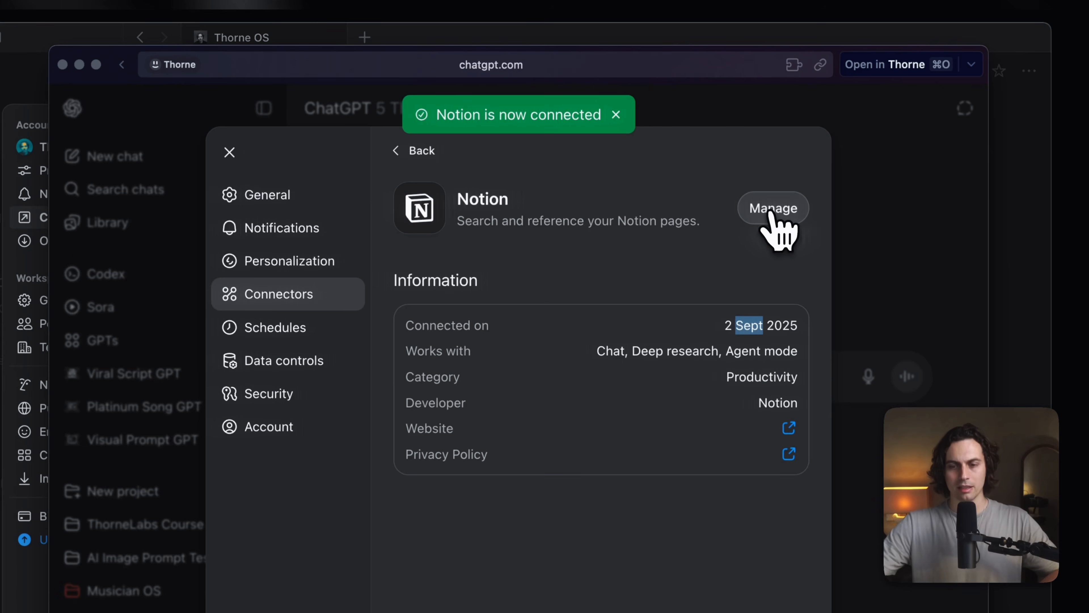
# Step: Check the management options of the Notion connector in ChatGPT and close the ChatGPT window
pyautogui.click(736, 194)
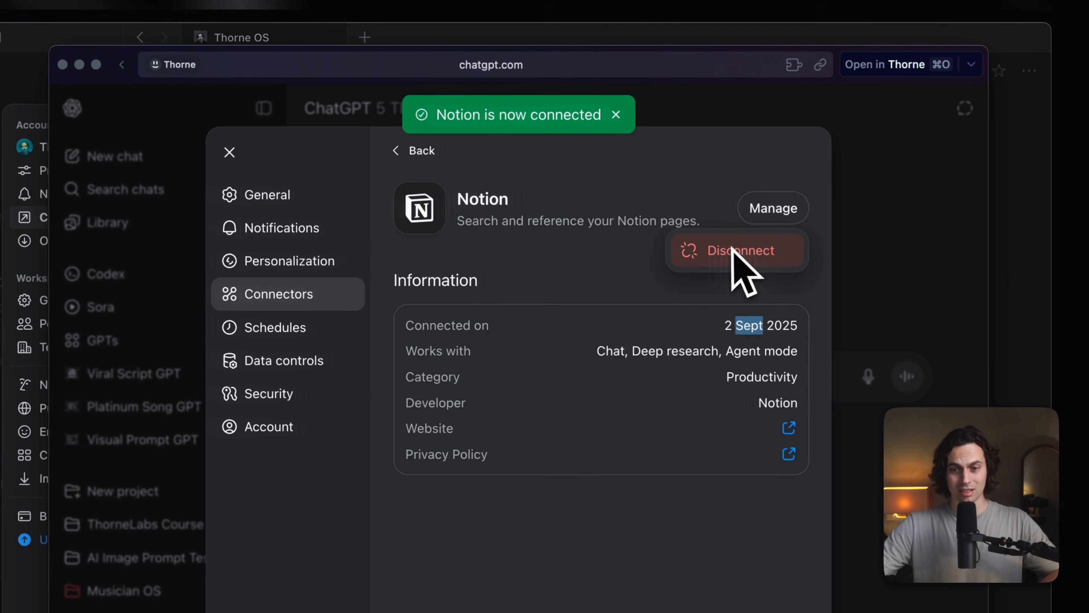
pyautogui.click(669, 219)
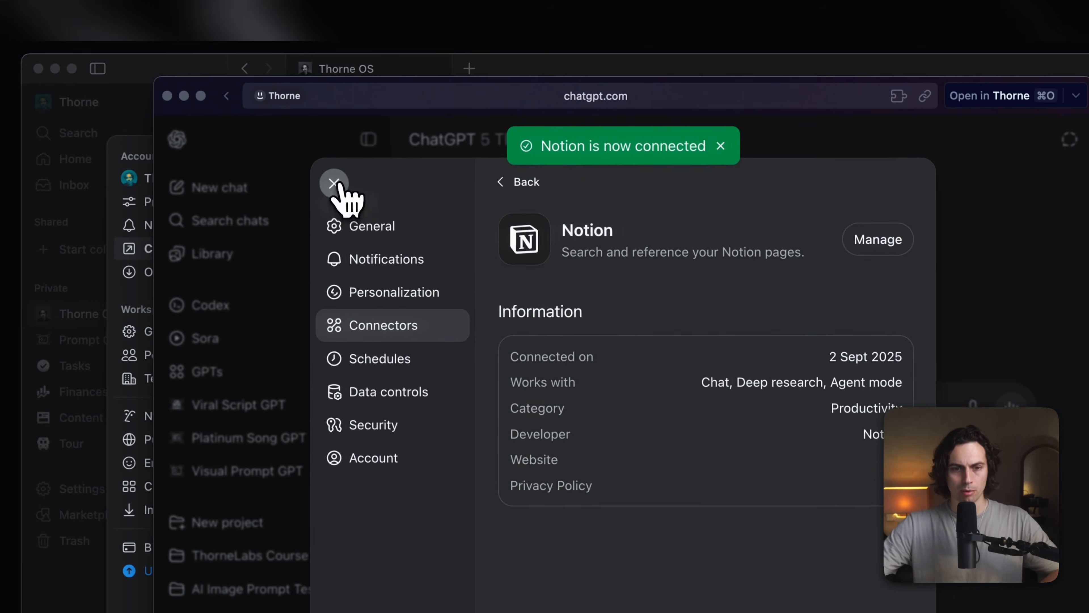
pyautogui.click(230, 152)
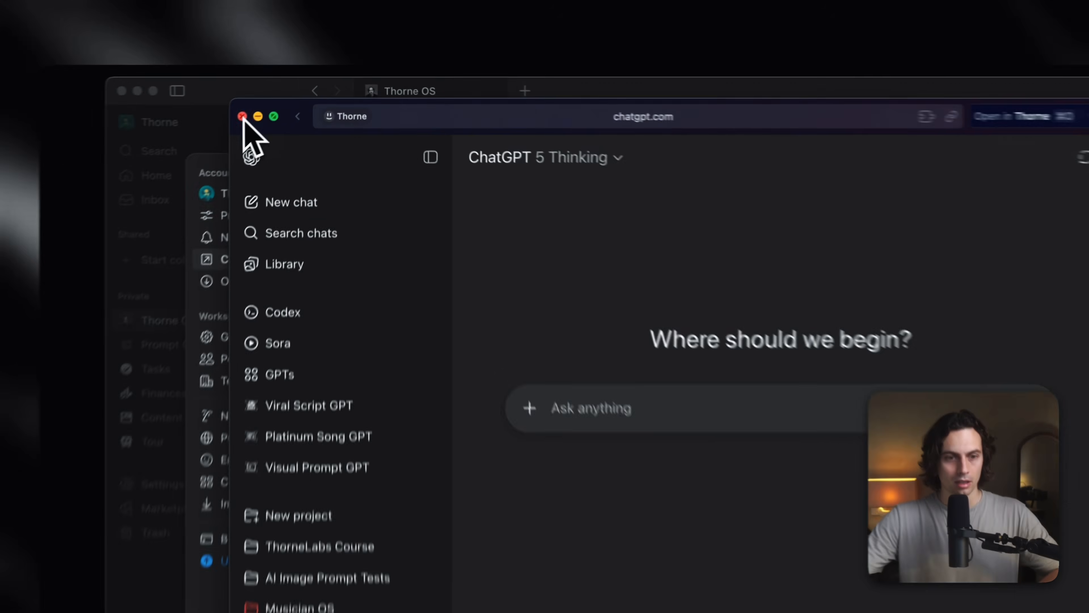
pyautogui.click(279, 100)
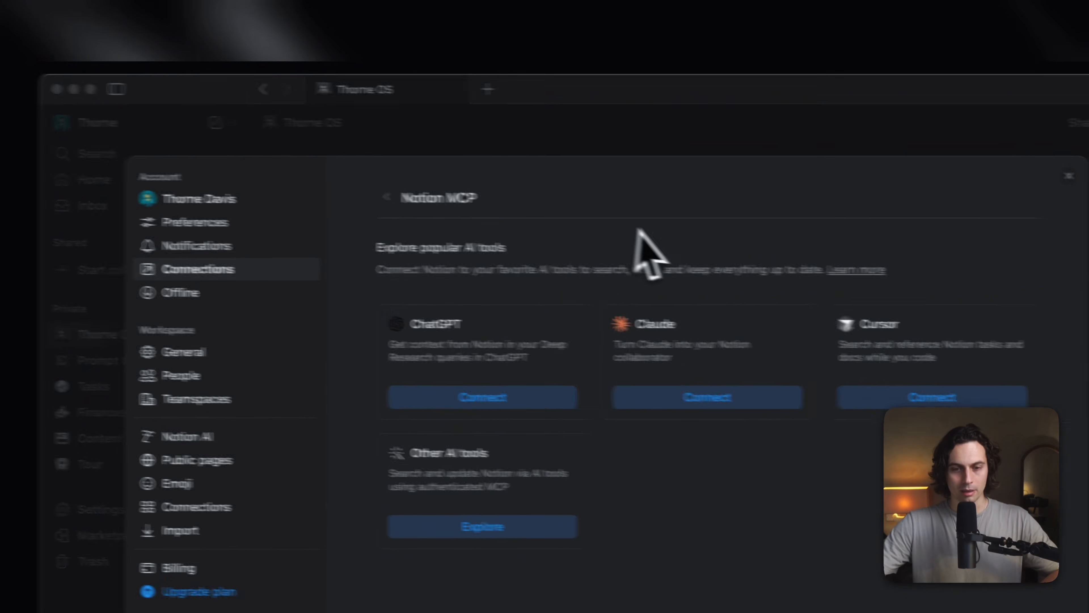
# Step: Connect Claude through Notion MCP after reviewing the connector's tools, granting it access to the preselected workspace
pyautogui.click(664, 395)
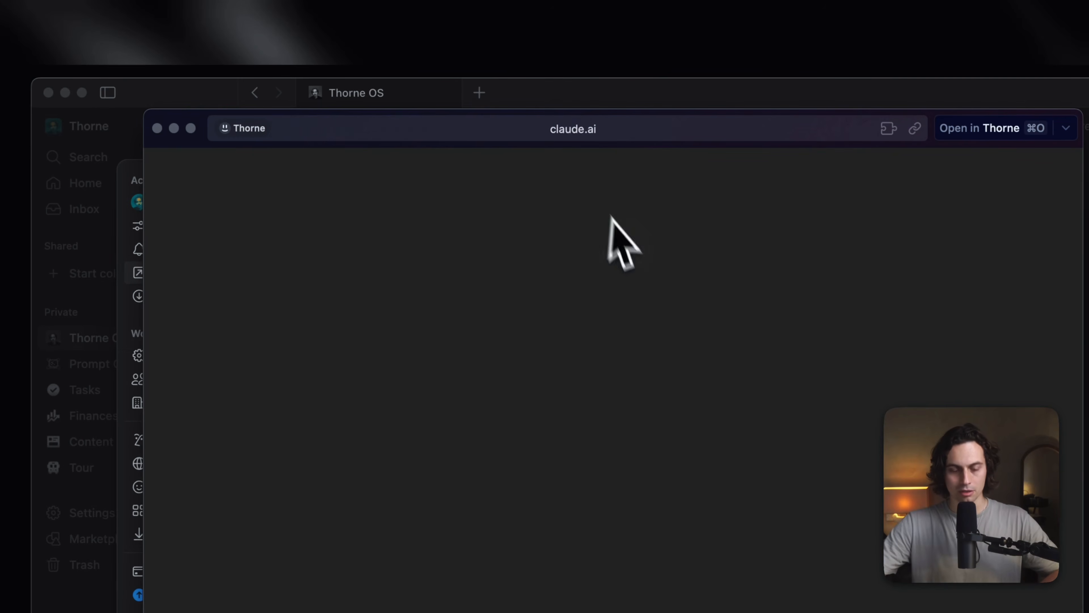
pyautogui.scroll(-3, 604, 445)
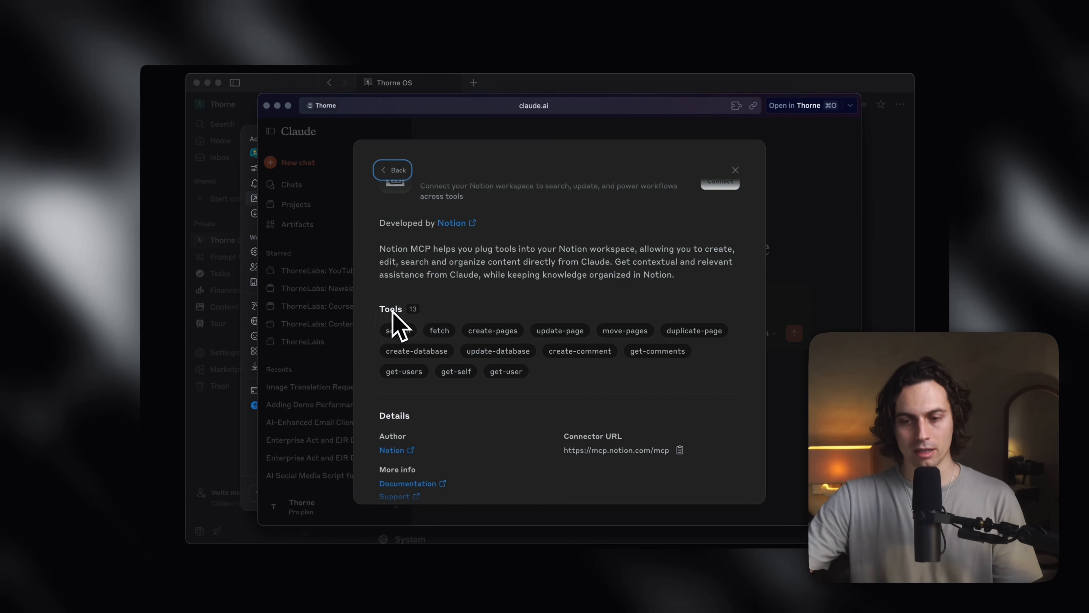
pyautogui.scroll(2, 461, 330)
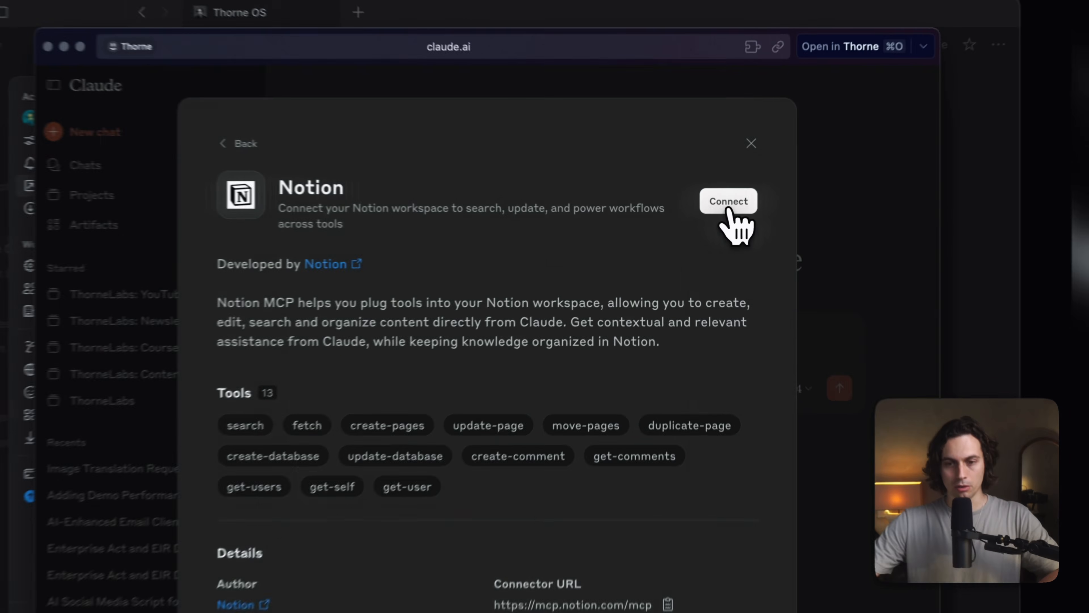
pyautogui.click(720, 208)
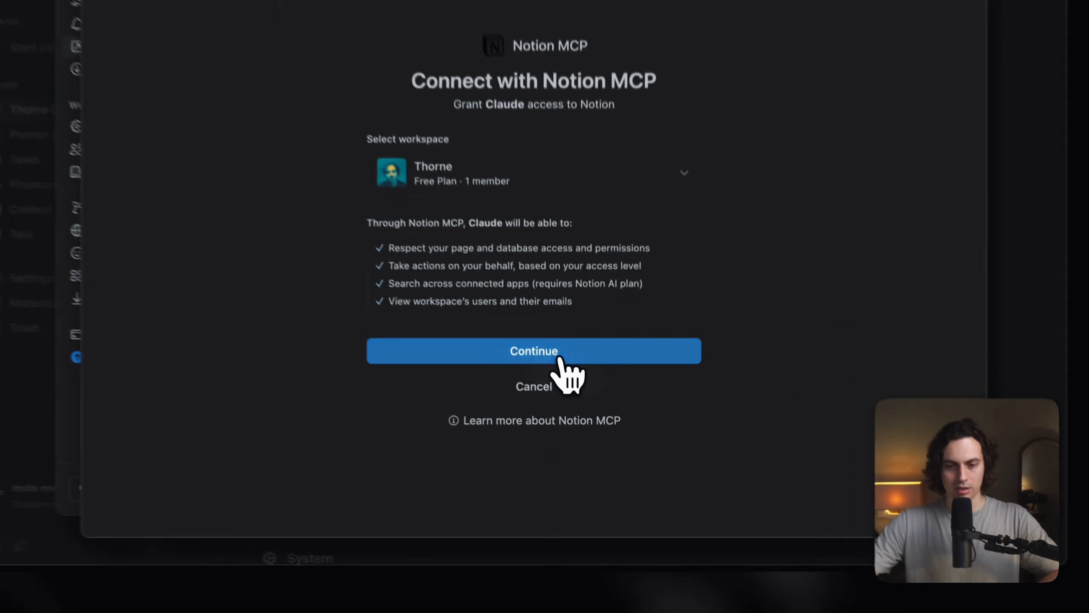
pyautogui.click(579, 404)
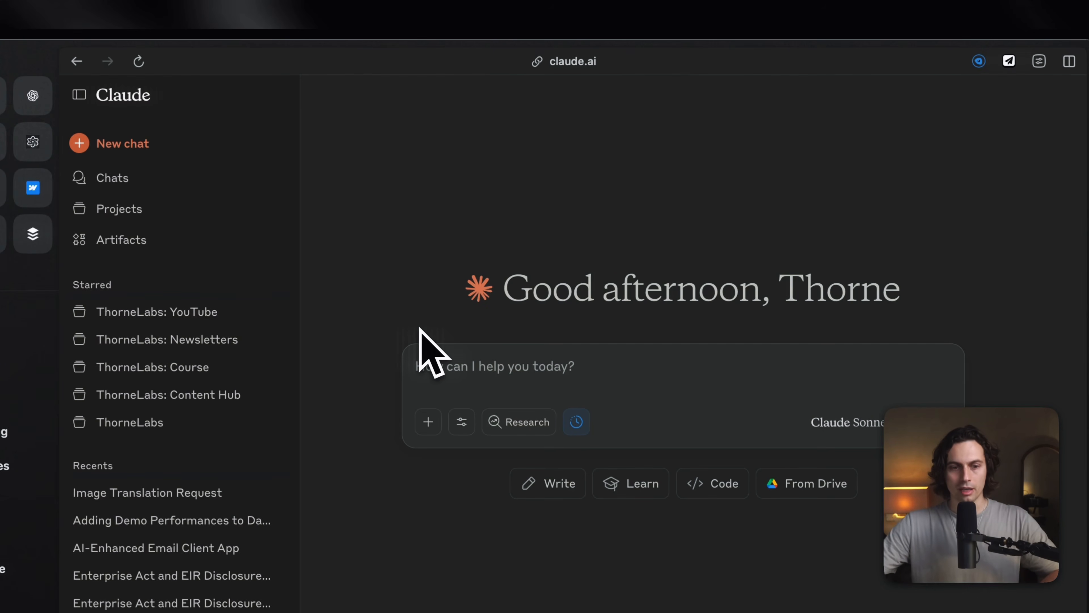
# Step: Switch to the Notion window and review the Tours and Performances sections of the Tour page
pyautogui.hotkey('ctrl', 'Up')
pyautogui.click(785, 320)
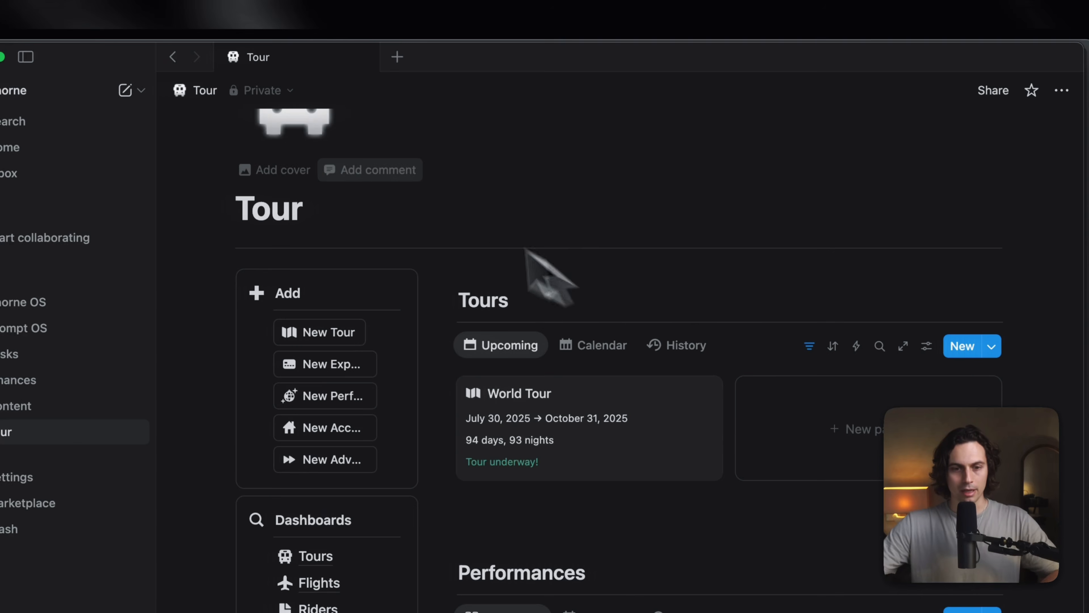
pyautogui.scroll(5, 406, 339)
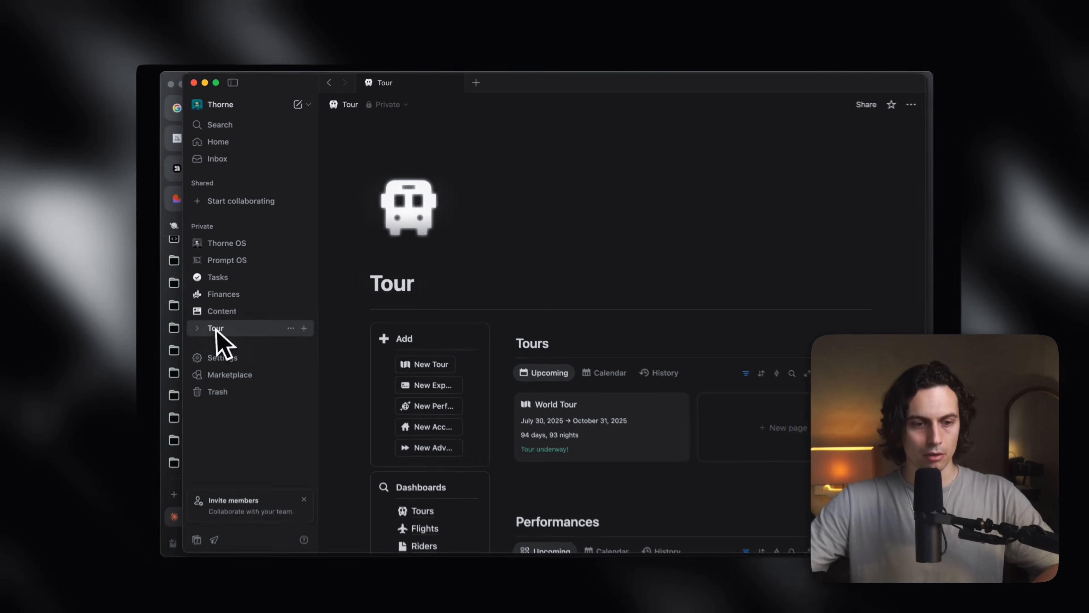
pyautogui.scroll(-1, 662, 380)
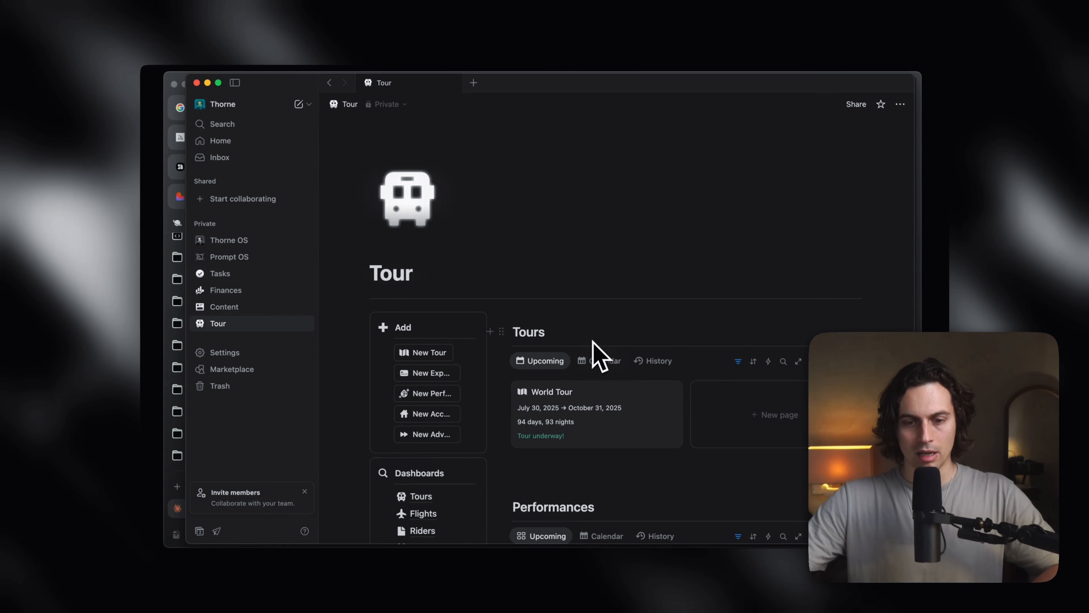
pyautogui.scroll(-3, 594, 341)
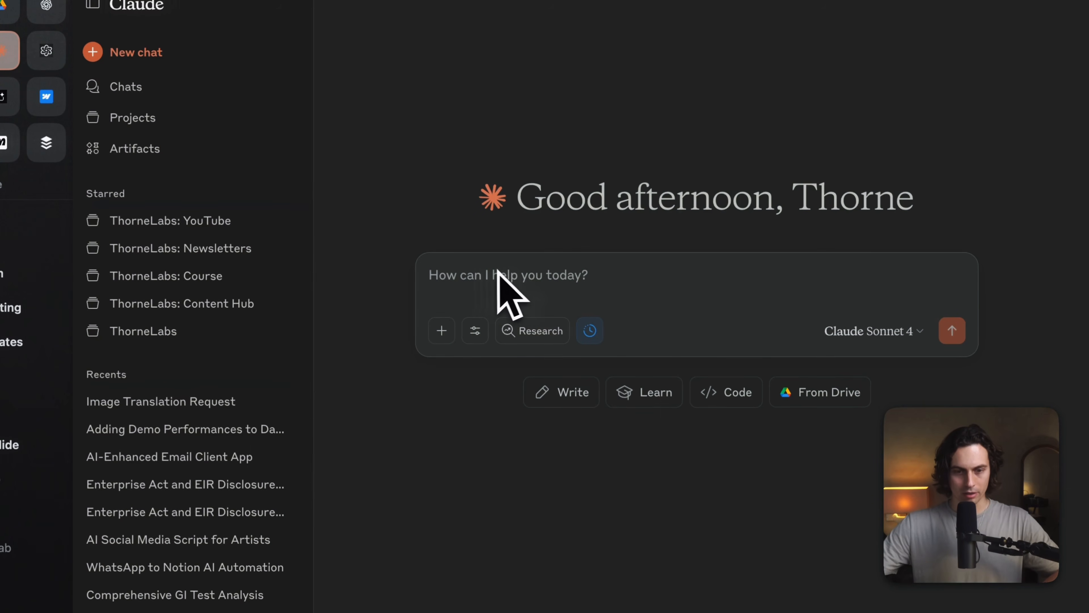
# Step: Write the prompt "Create a demo tour in the 'Tours' database" in a new Claude chat
pyautogui.write('Creat')
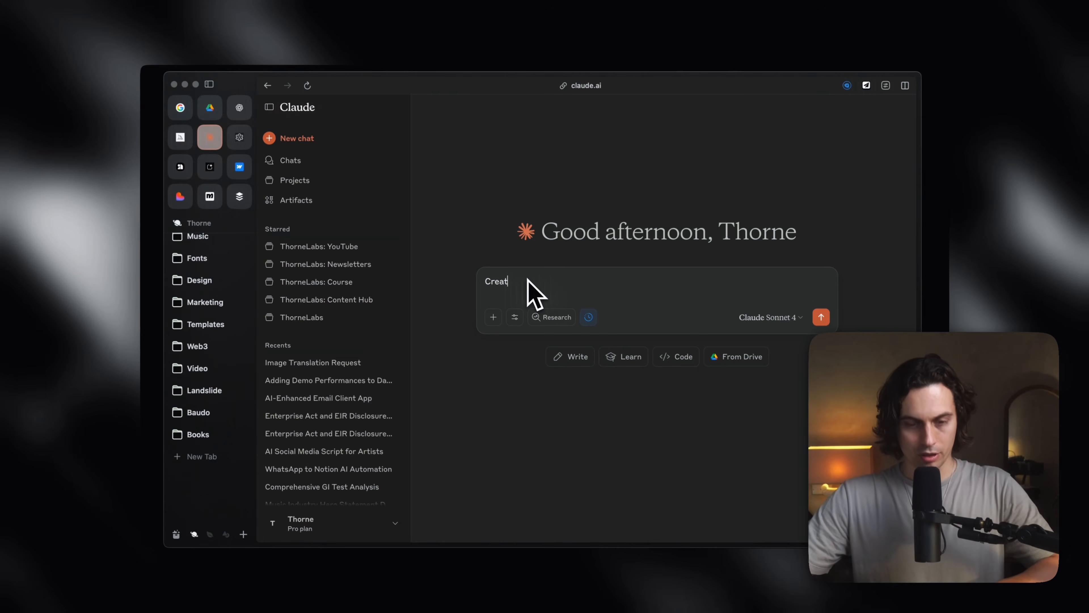
pyautogui.write('e a demo t')
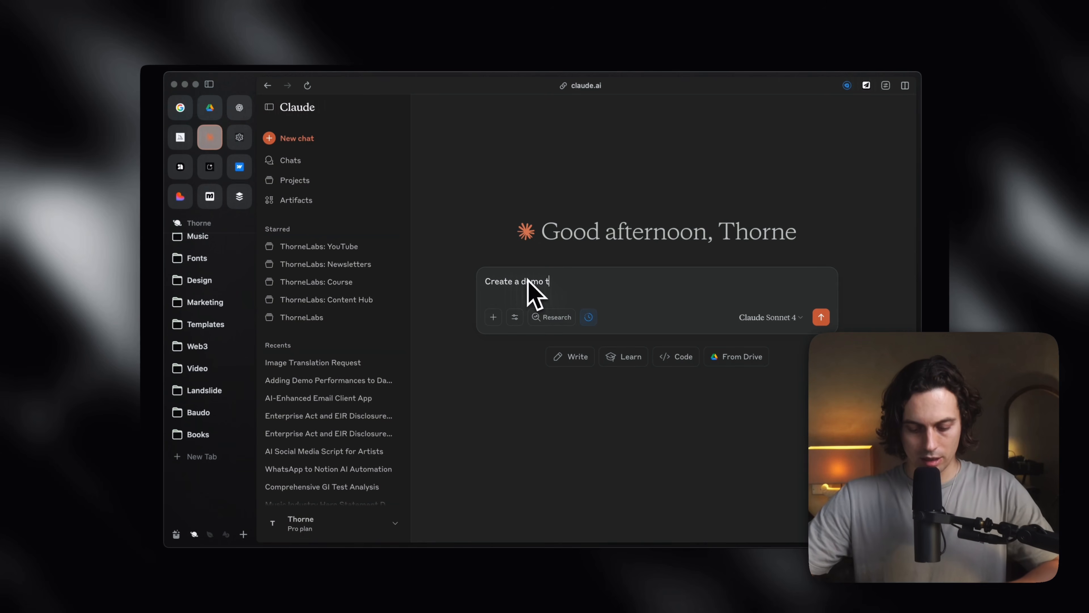
pyautogui.write('our in the T')
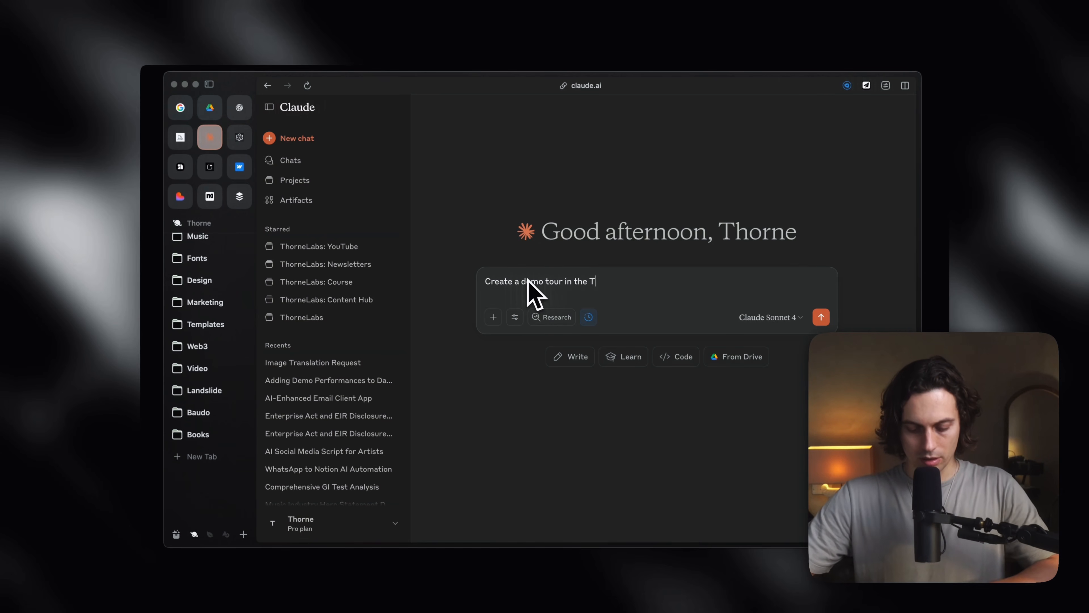
pyautogui.write('ours database')
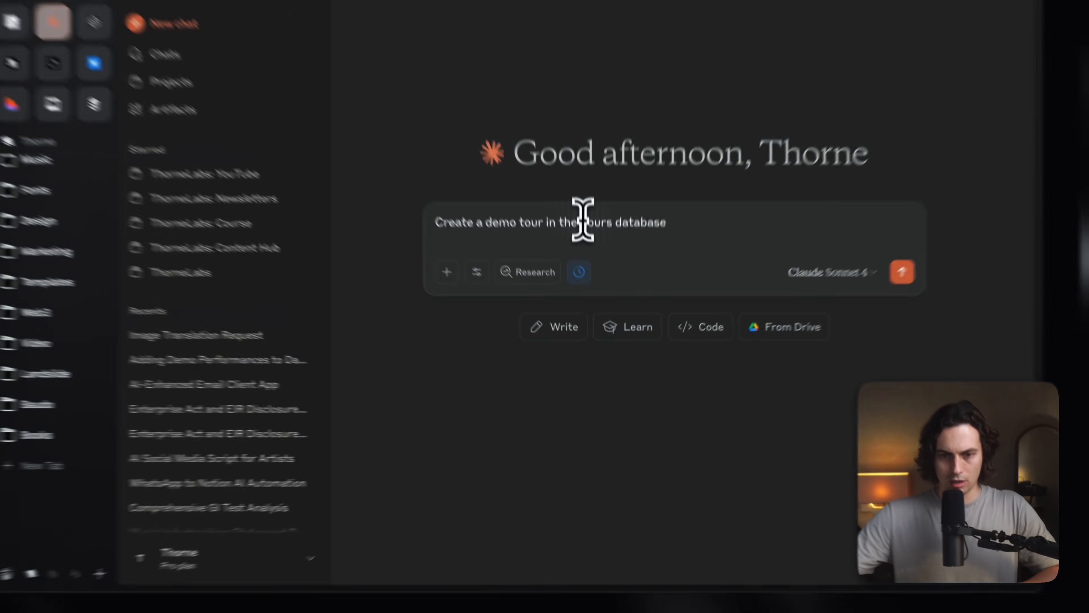
pyautogui.click(590, 280)
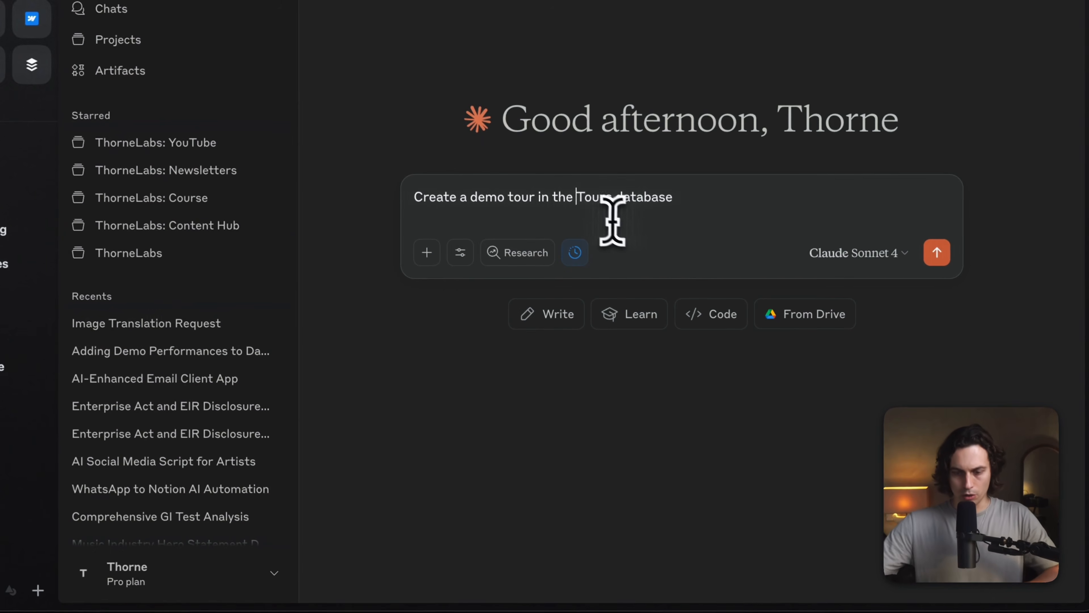
pyautogui.write("'")
pyautogui.click(619, 198)
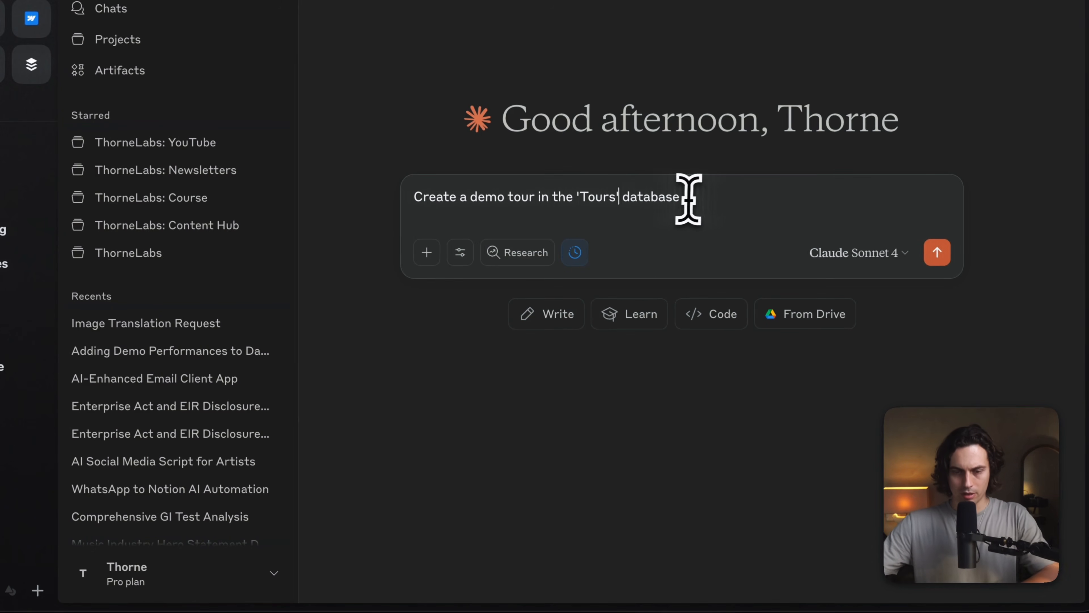
pyautogui.write("'")
pyautogui.moveTo(684, 209); pyautogui.dragTo(414, 203)
pyautogui.press('super+c')
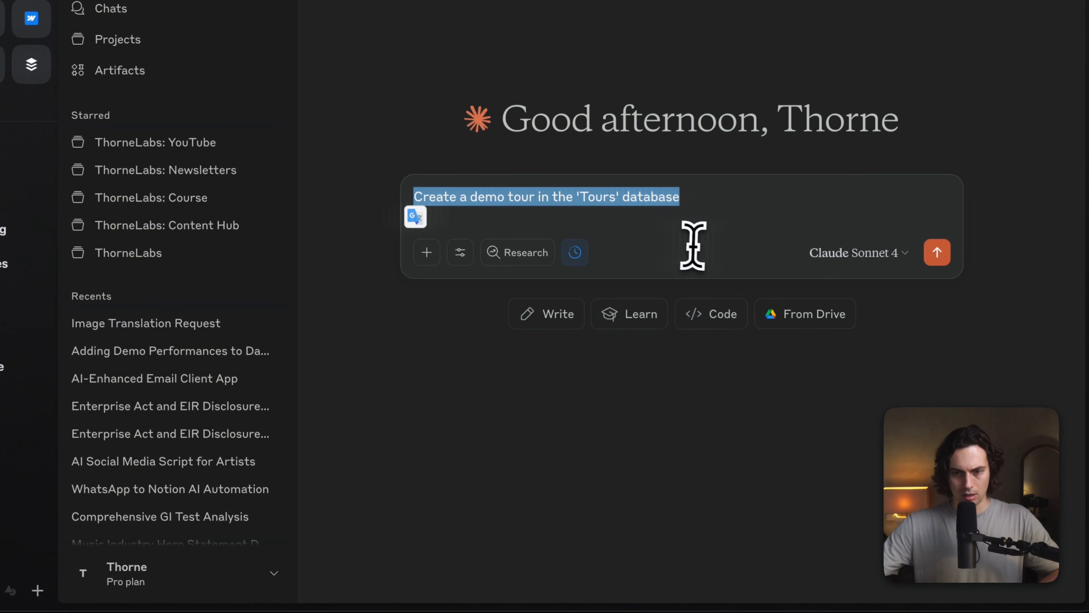
# Step: Check in the search and tools options that the Notion connector is enabled, and send the prompt
pyautogui.click(460, 253)
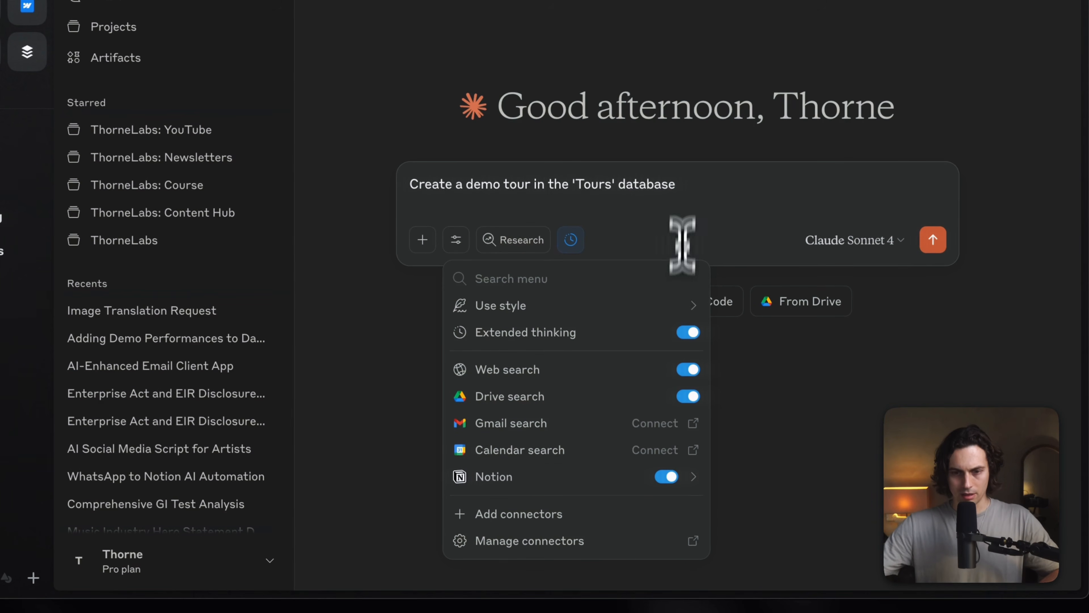
pyautogui.press('Escape')
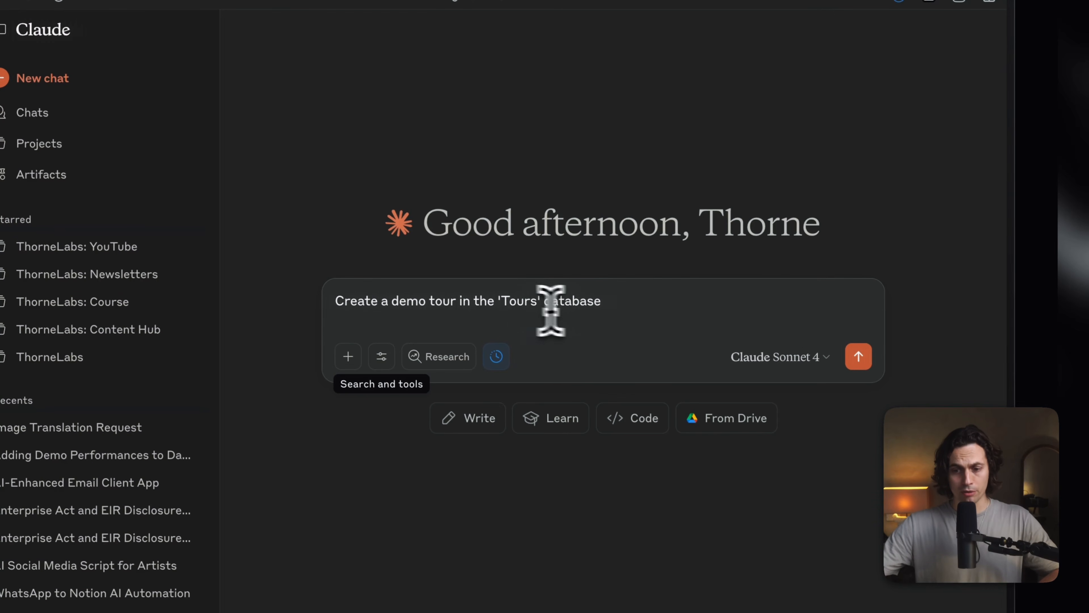
pyautogui.click(859, 359)
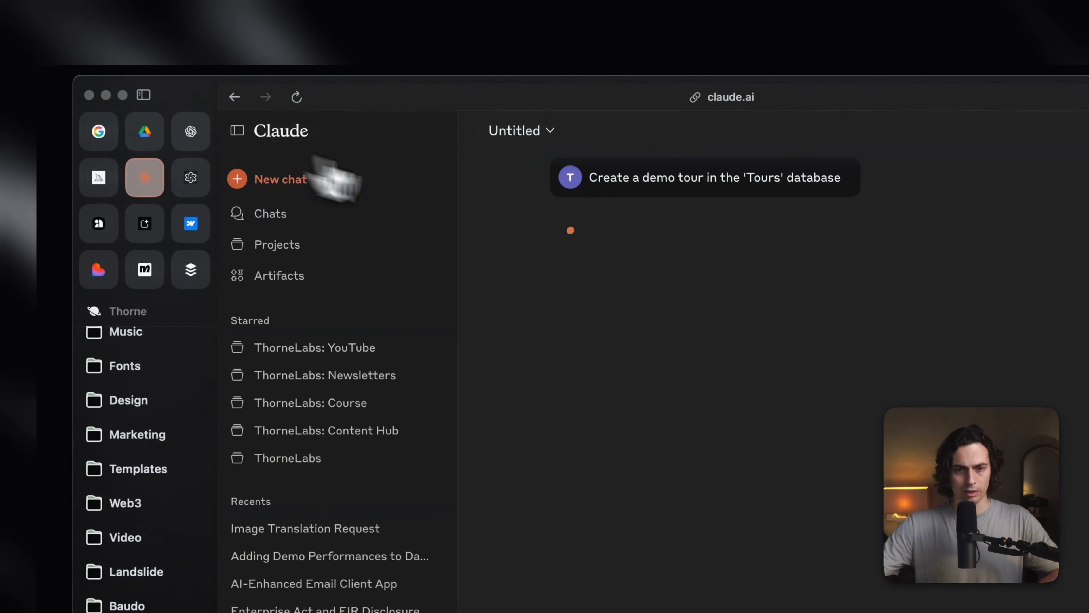
# Step: Switch to ChatGPT, turn on connected apps for the new chat, and check that Notion is enabled as a source
pyautogui.click(191, 130)
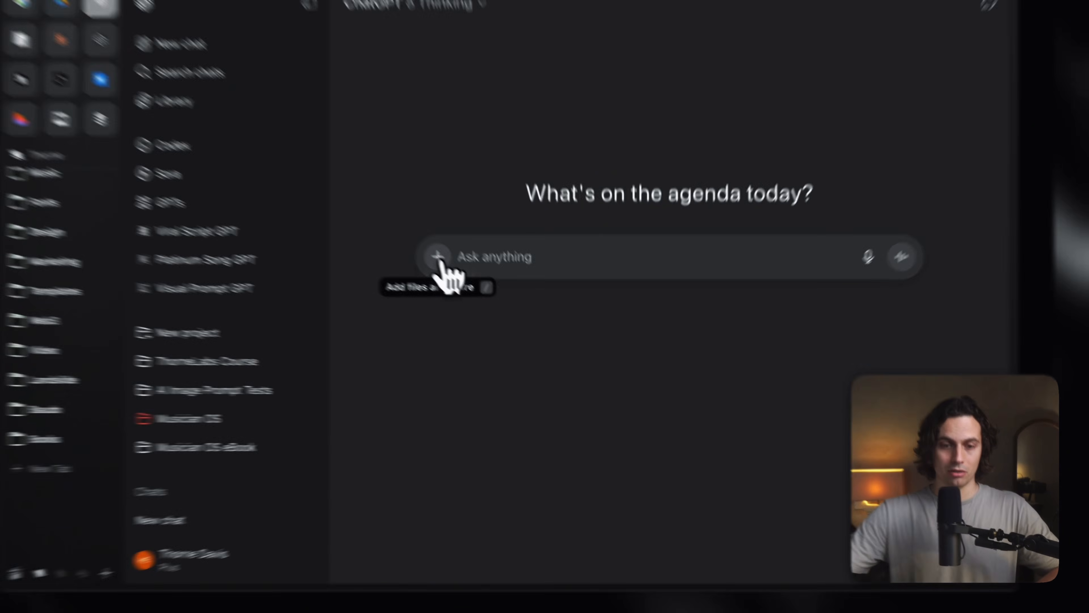
pyautogui.click(490, 298)
pyautogui.click(514, 447)
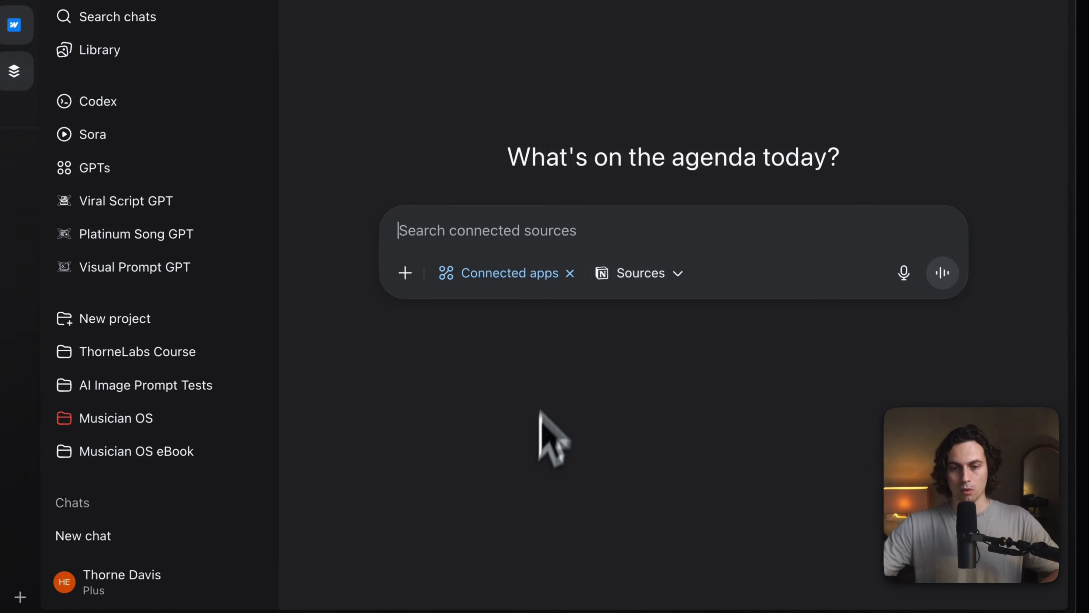
pyautogui.click(649, 275)
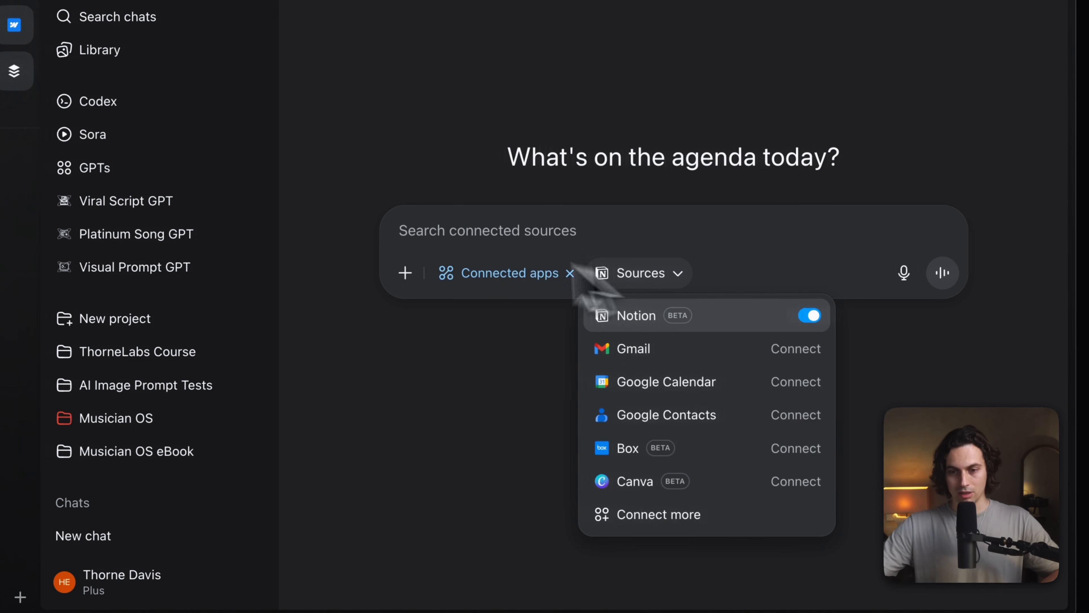
# Step: Send ChatGPT the copied prompt "Create a demo tour in the 'Tours' database"
pyautogui.click(435, 232)
pyautogui.press('super+v')
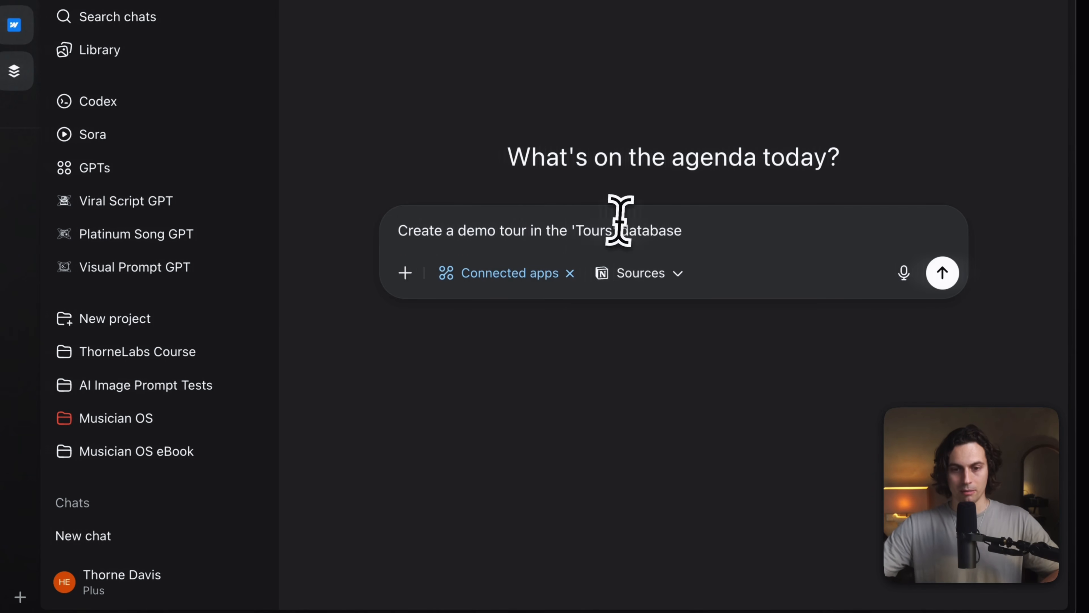
pyautogui.click(854, 380)
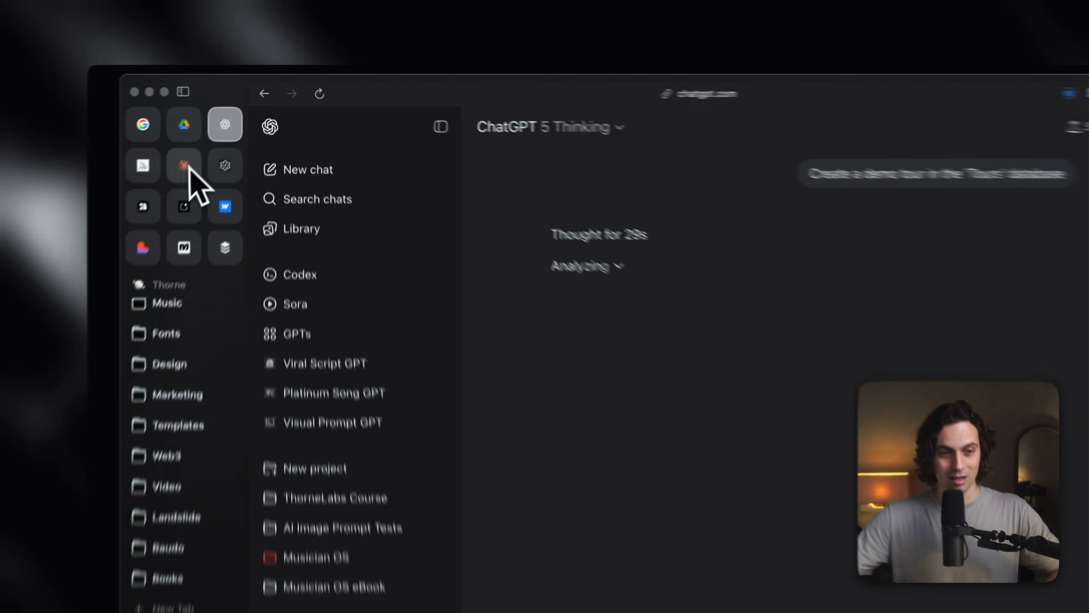
# Step: Return to the Claude chat and always allow it to use the notion-create-pages tool
pyautogui.click(210, 137)
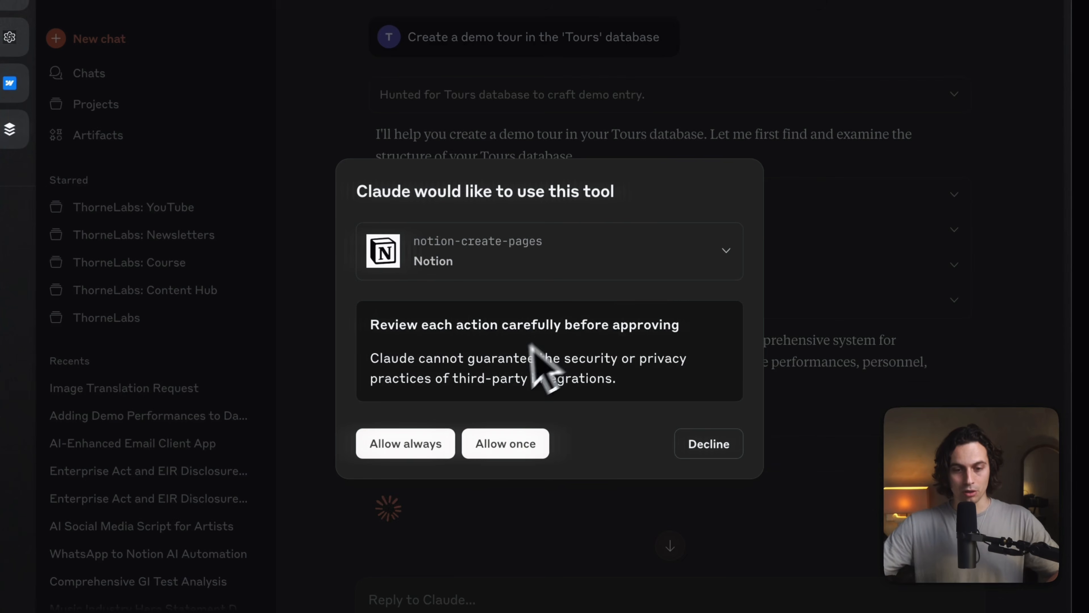
pyautogui.click(425, 442)
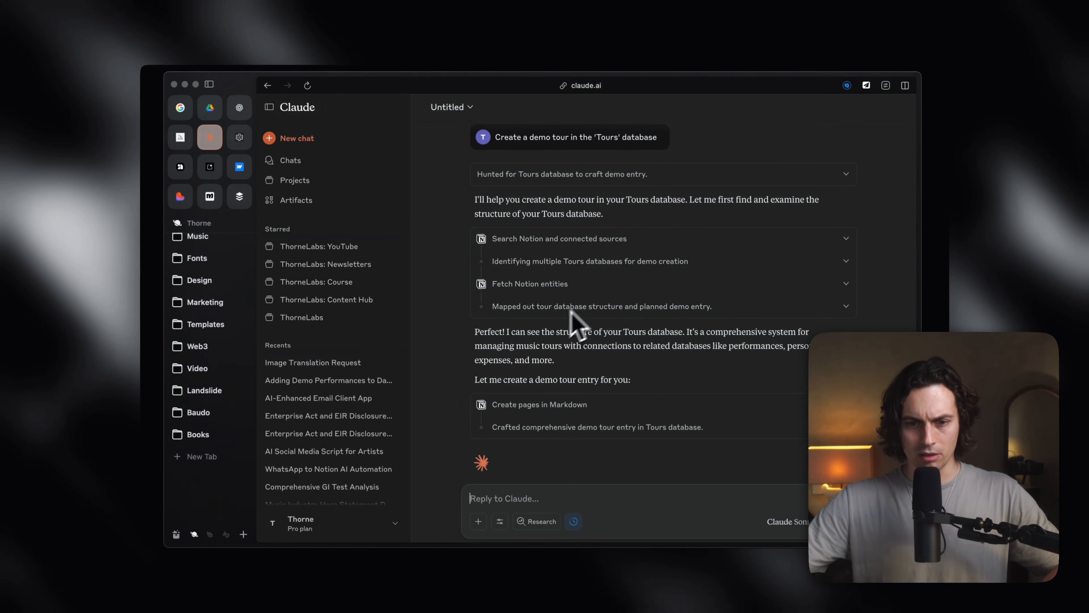
# Step: Read through Claude's response about the Tours database, including the demo tour's key details, demonstrated features and available views
pyautogui.doubleClick(634, 332)
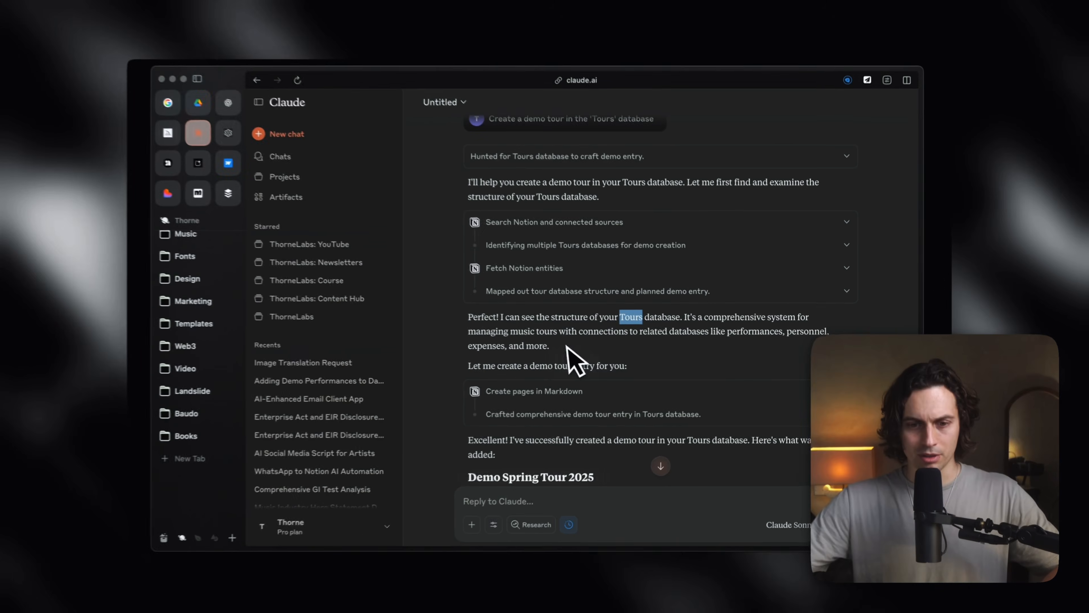
pyautogui.scroll(-1, 387, 327)
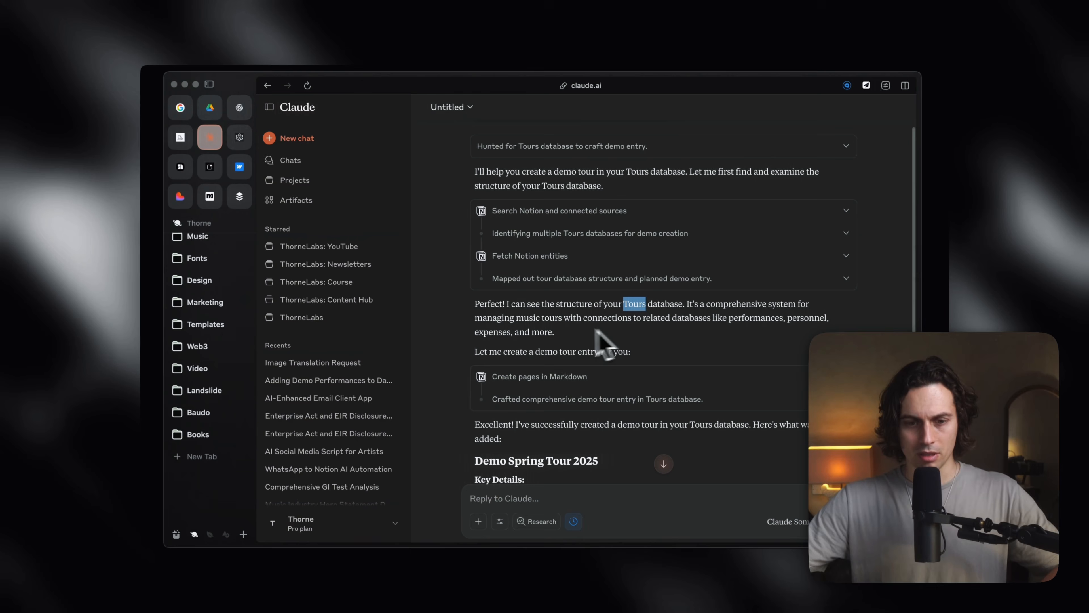
pyautogui.scroll(-3, 597, 330)
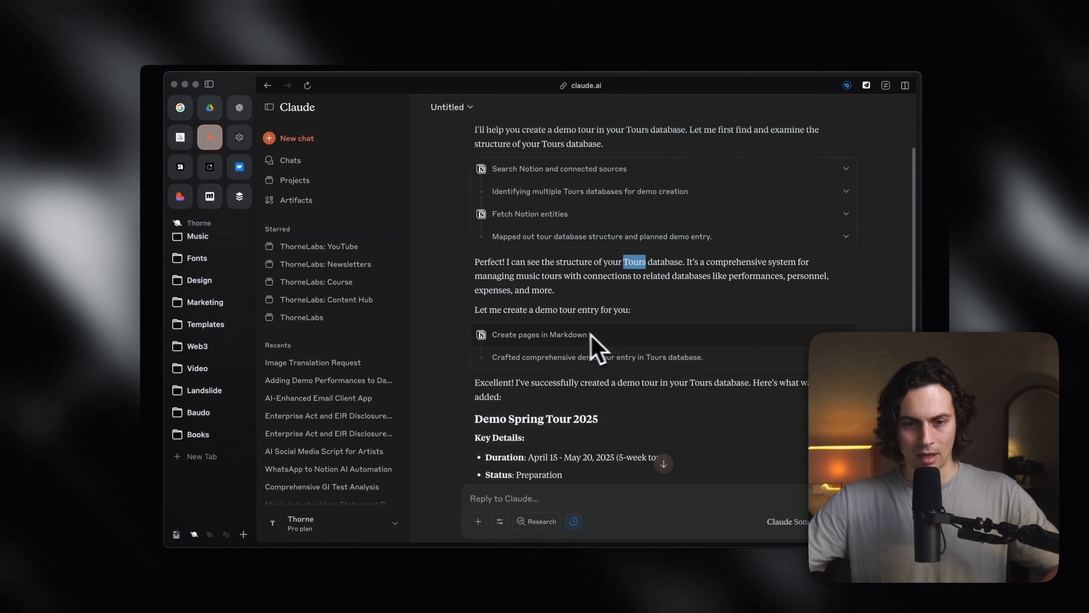
pyautogui.scroll(-3, 609, 327)
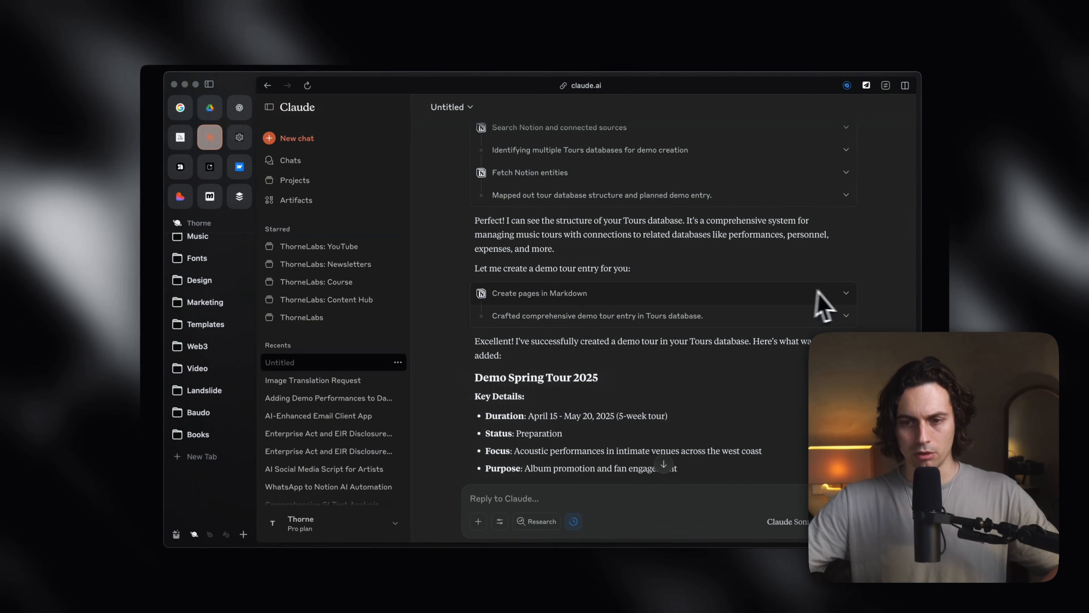
pyautogui.scroll(-1, 591, 301)
pyautogui.scroll(-1, 591, 300)
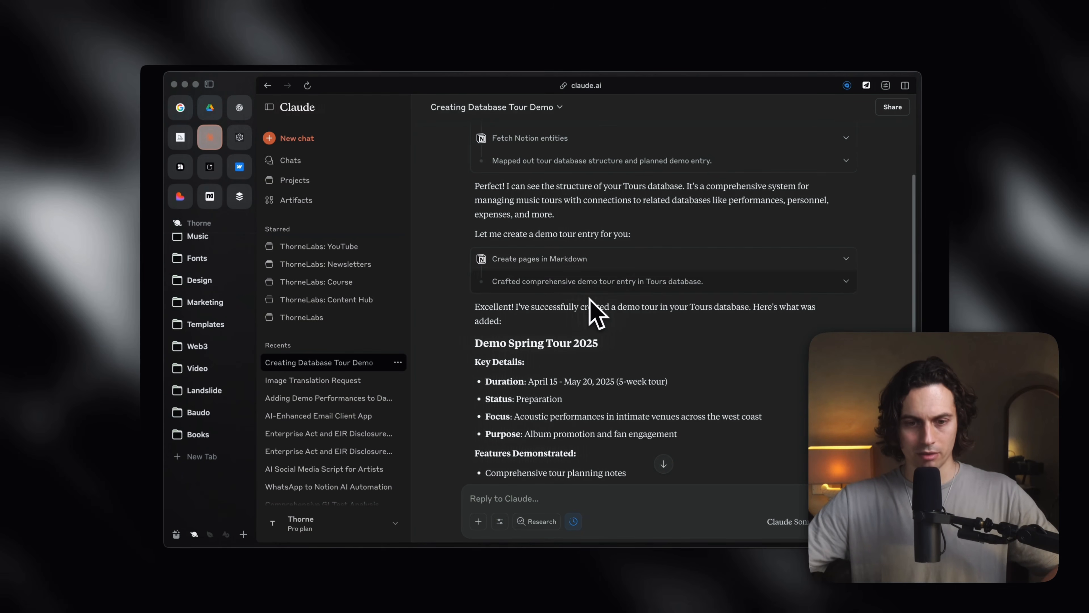
pyautogui.scroll(-2, 771, 311)
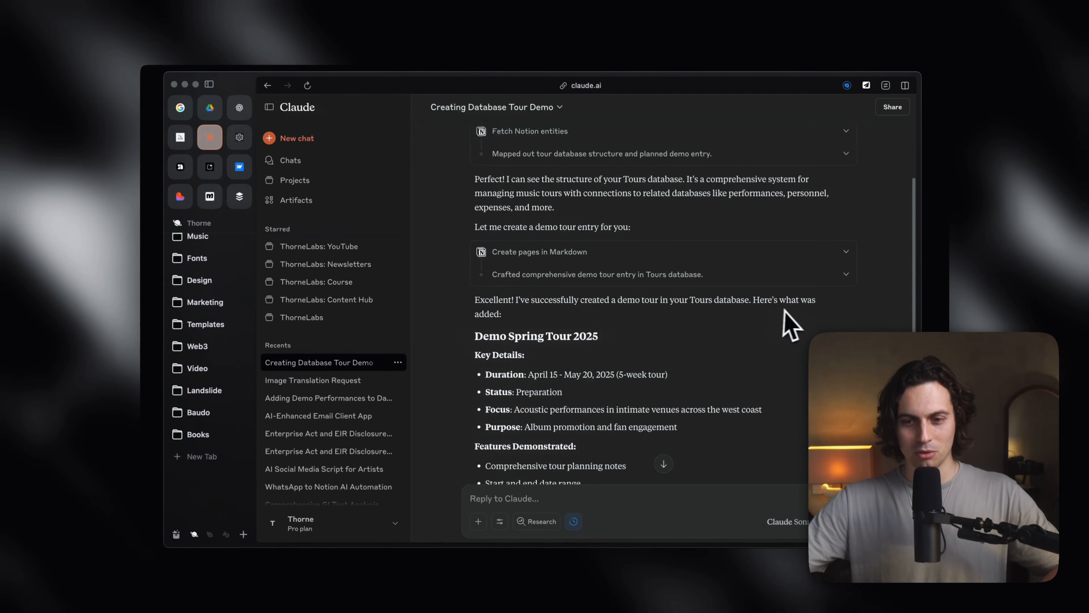
pyautogui.scroll(-6, 522, 307)
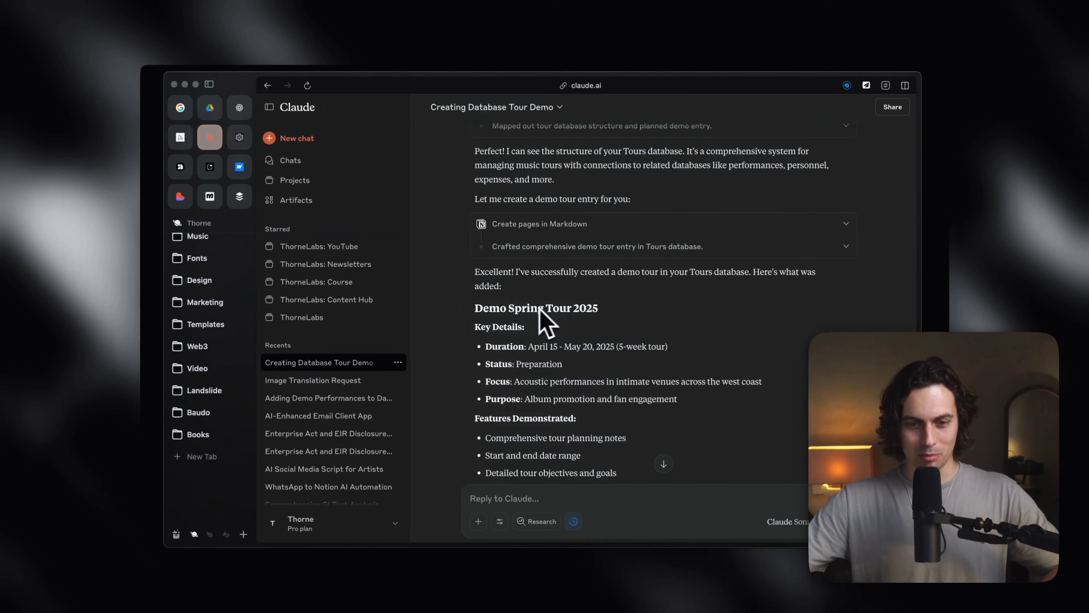
pyautogui.scroll(-12, 522, 319)
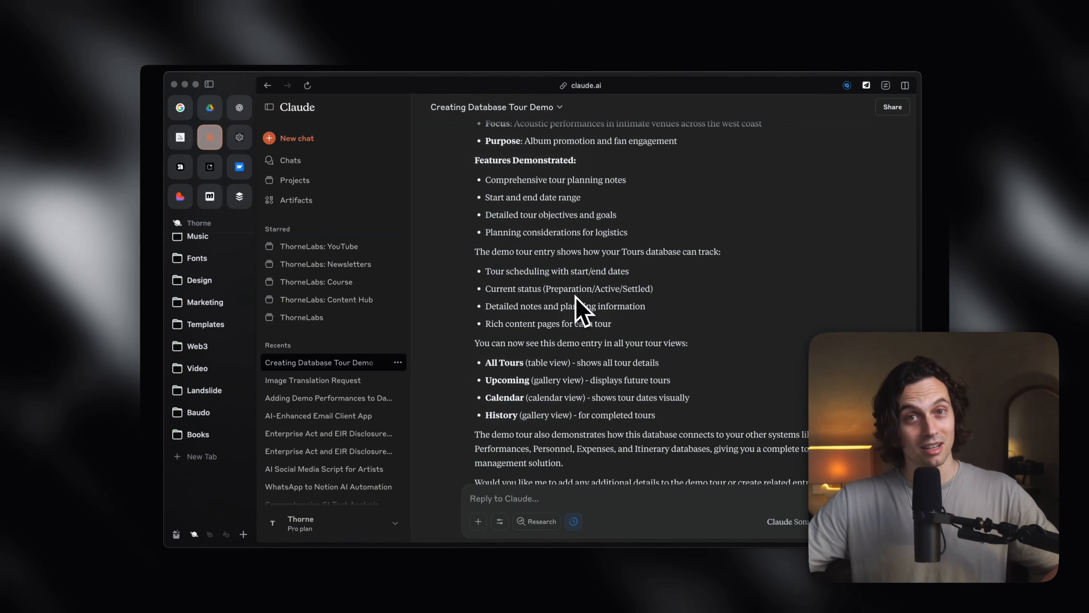
# Step: Switch to the Notion window and refresh the Tour page by opening the Content page and returning to Tour
pyautogui.hotkey('ctrl', 'Up')
pyautogui.click(746, 274)
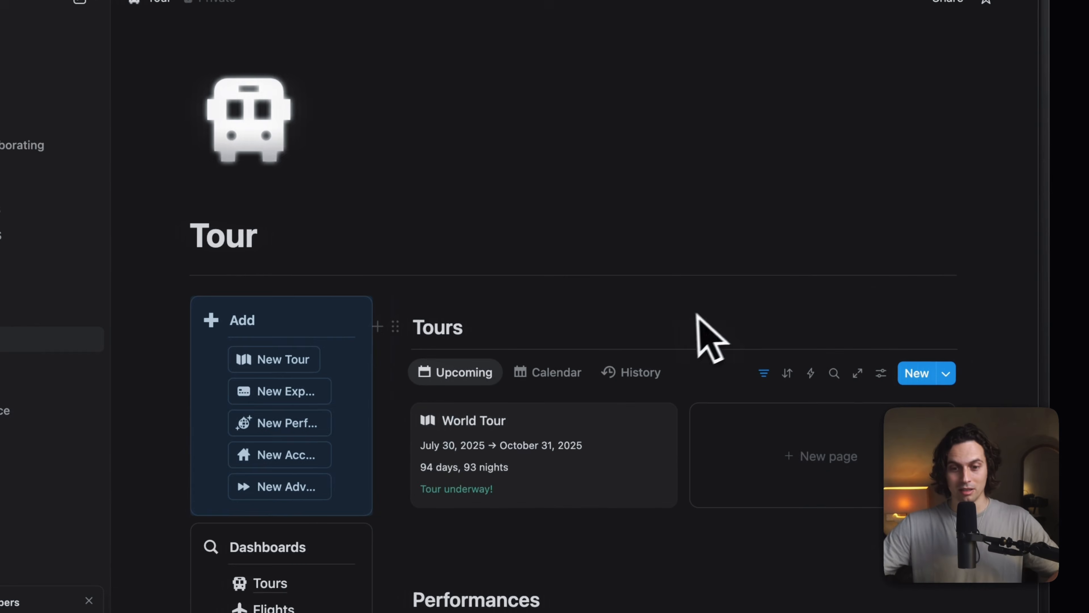
pyautogui.scroll(-2, 697, 305)
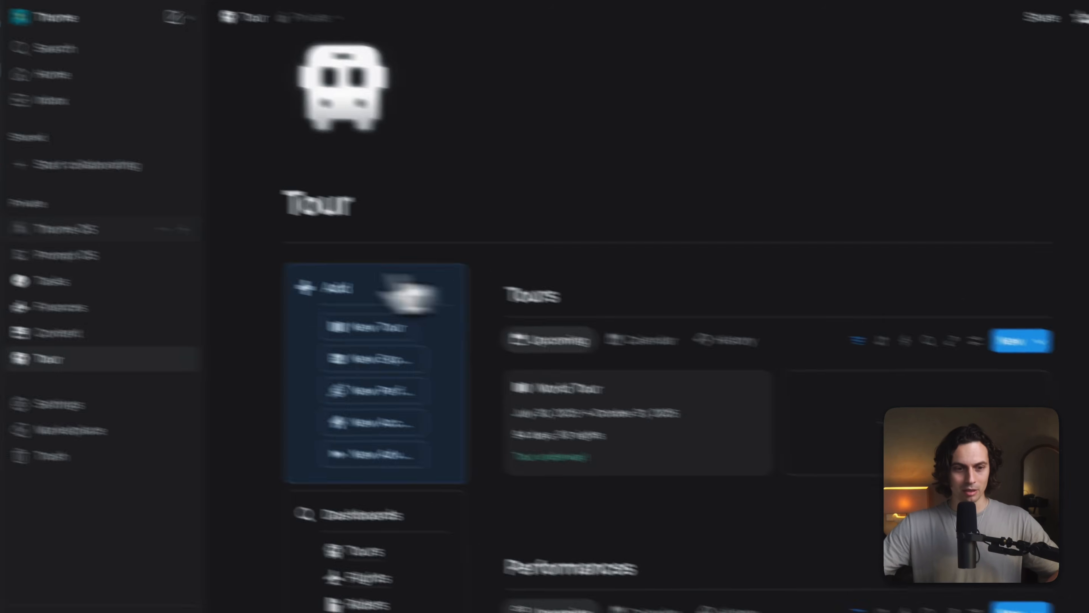
pyautogui.click(56, 333)
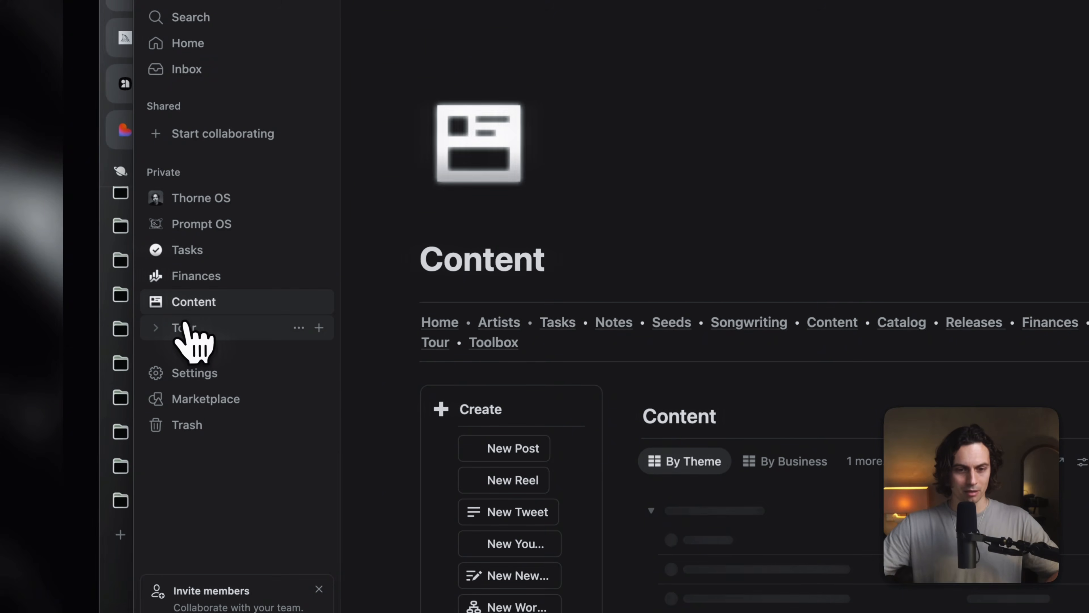
pyautogui.click(189, 330)
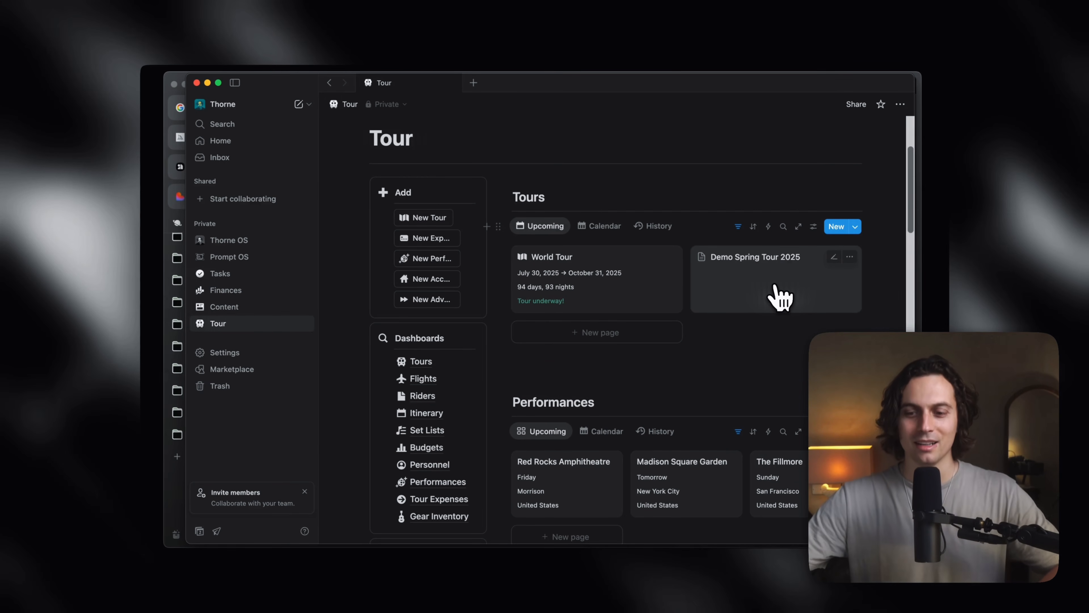
# Step: Review the upcoming tours on the Tour page and inspect the Demo Spring Tour 2025 entry
pyautogui.scroll(3, 780, 296)
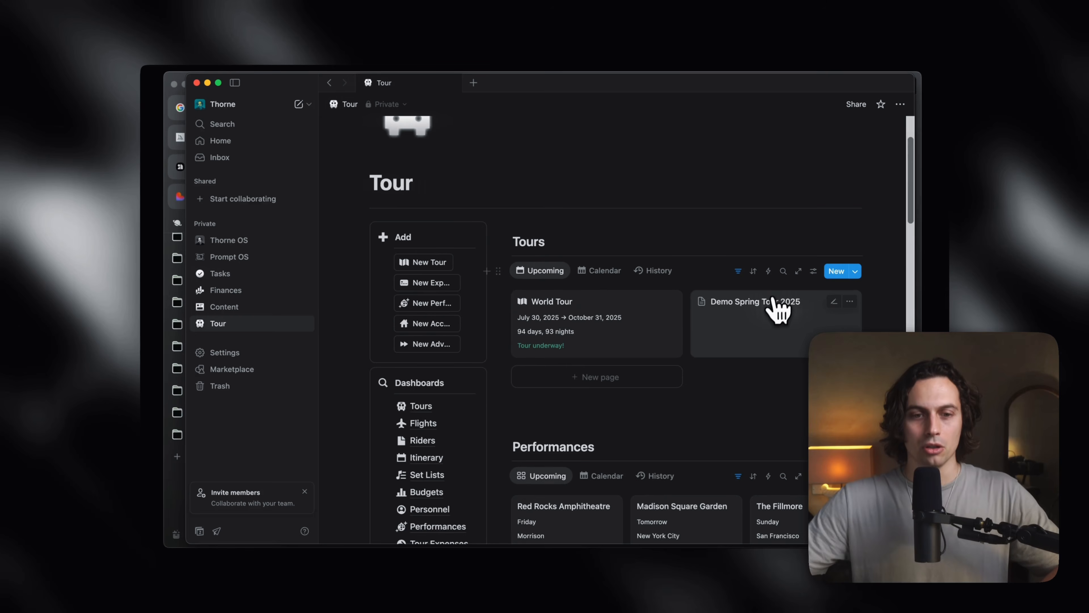
pyautogui.scroll(1, 772, 320)
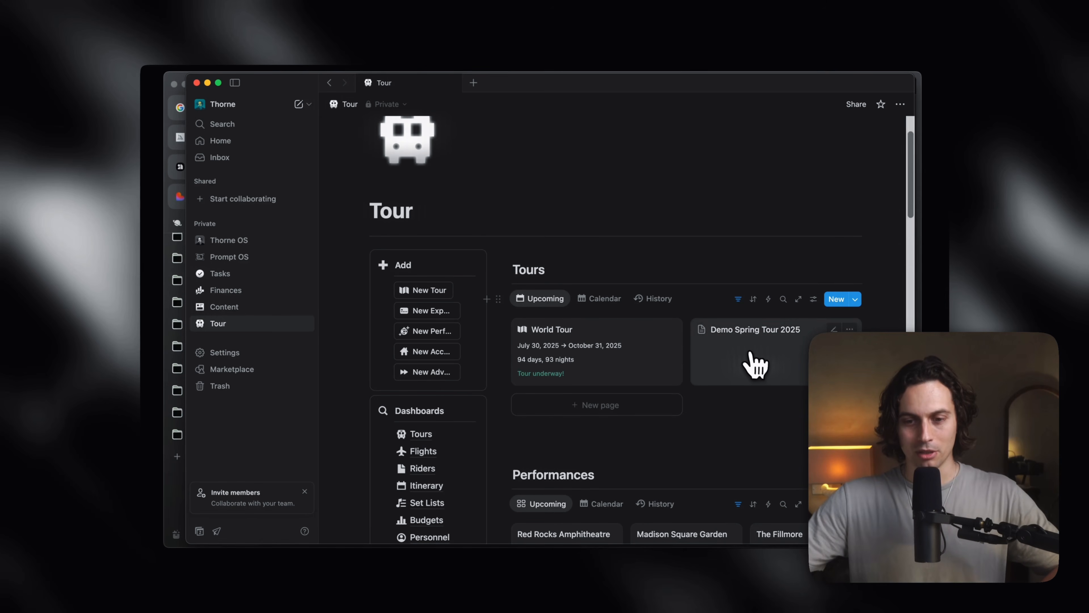
pyautogui.scroll(1, 756, 366)
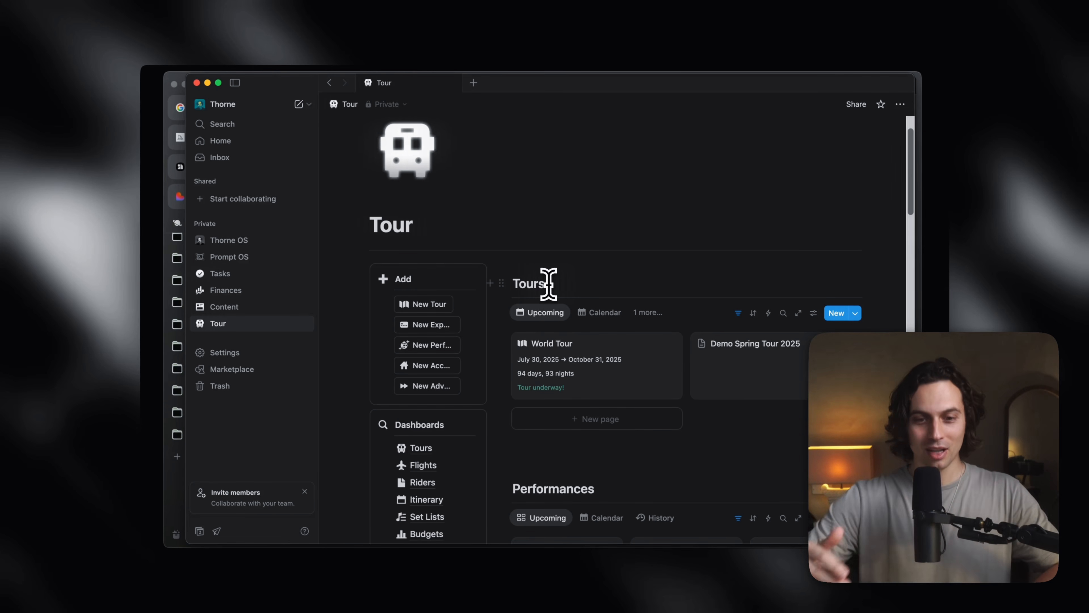
pyautogui.scroll(-3, 551, 271)
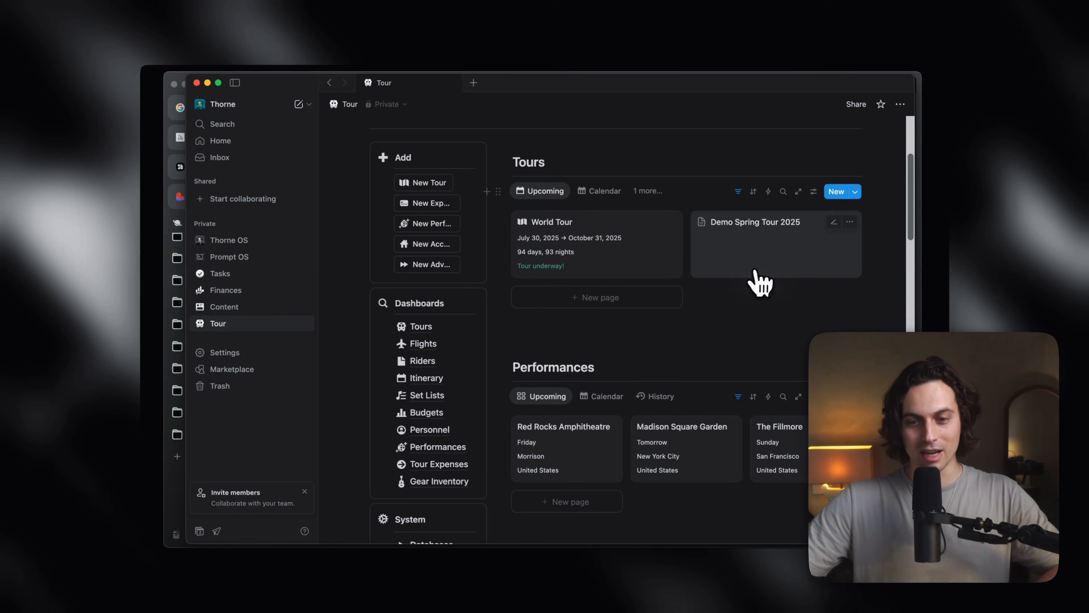
pyautogui.click(739, 249)
pyautogui.click(575, 105)
# Step: Return to the Claude chat and send the follow-up "Please add a start and end date for this tour which is next week"
pyautogui.hotkey('ctrl', 'Up')
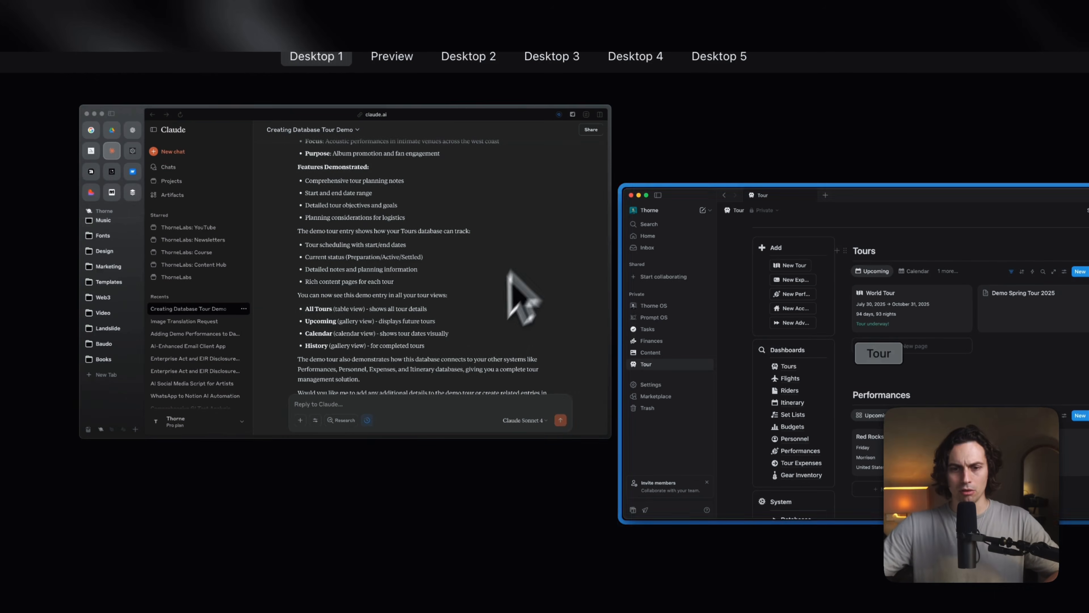
pyautogui.click(525, 233)
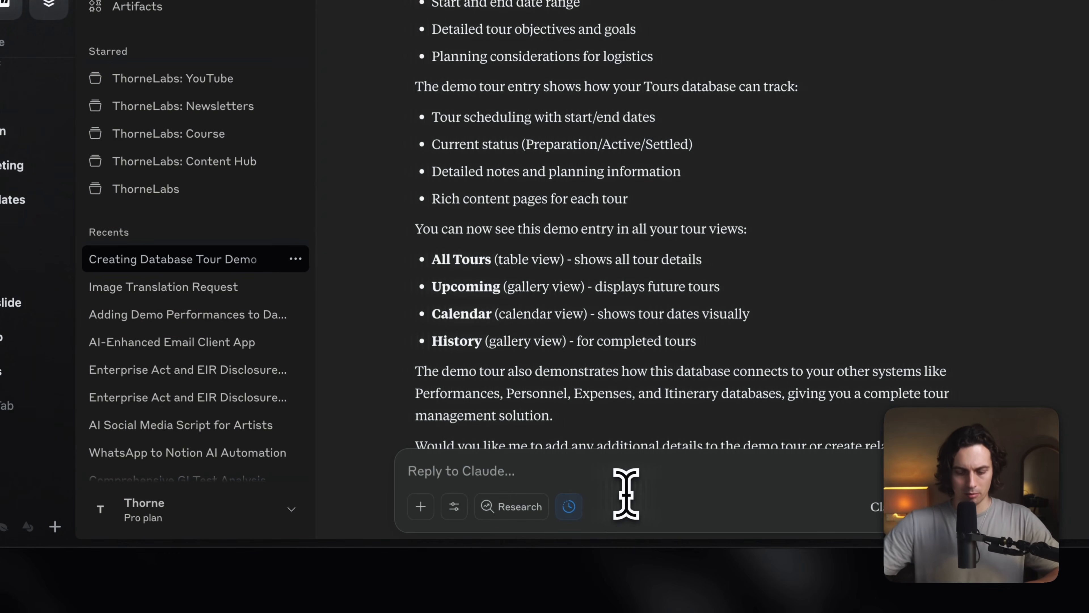
pyautogui.write('Please add a start and end date for this tour which is next week')
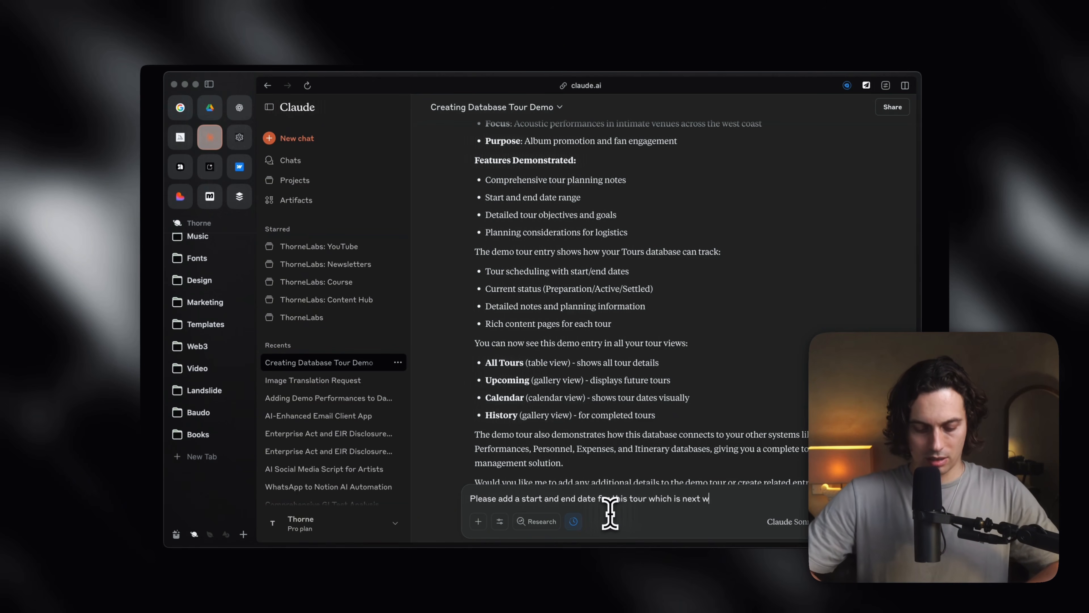
pyautogui.press('Return')
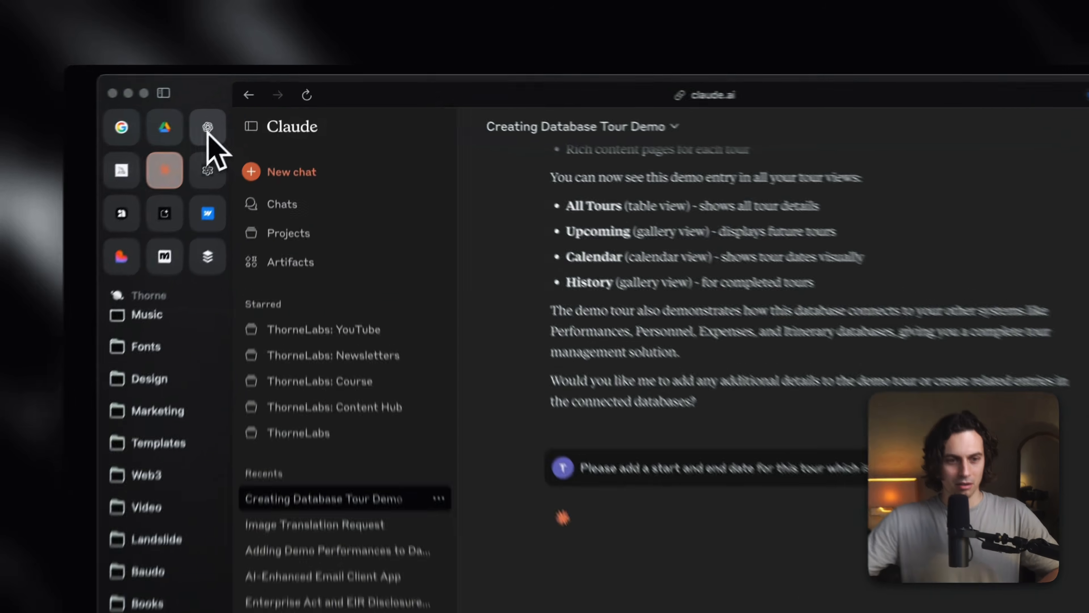
# Step: Switch to the ChatGPT chat and examine the columns of the Tours Demo Row preview table
pyautogui.click(239, 107)
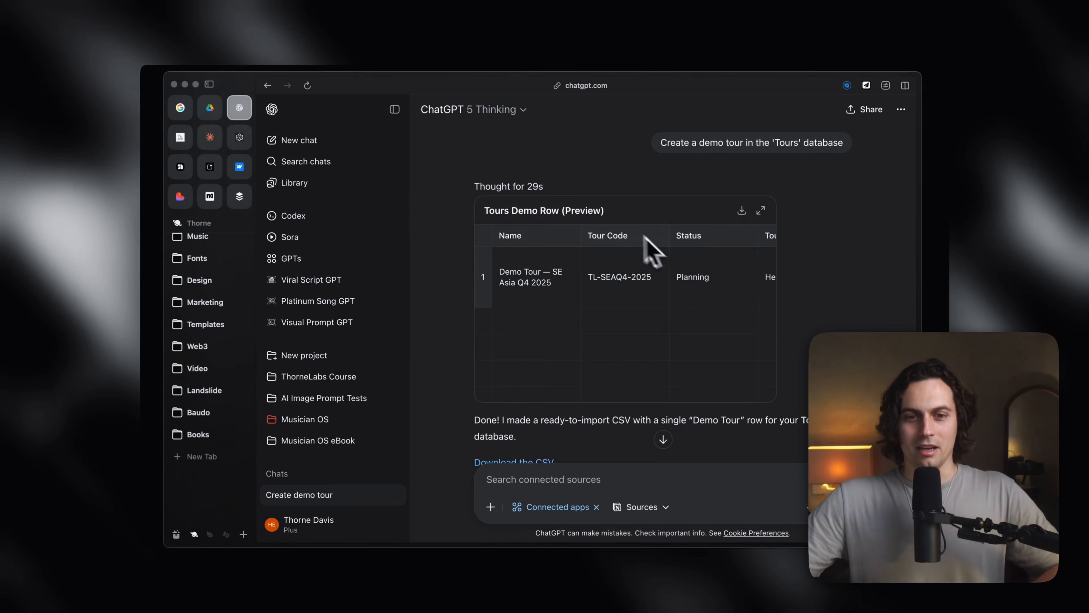
pyautogui.scroll(-1, 584, 207)
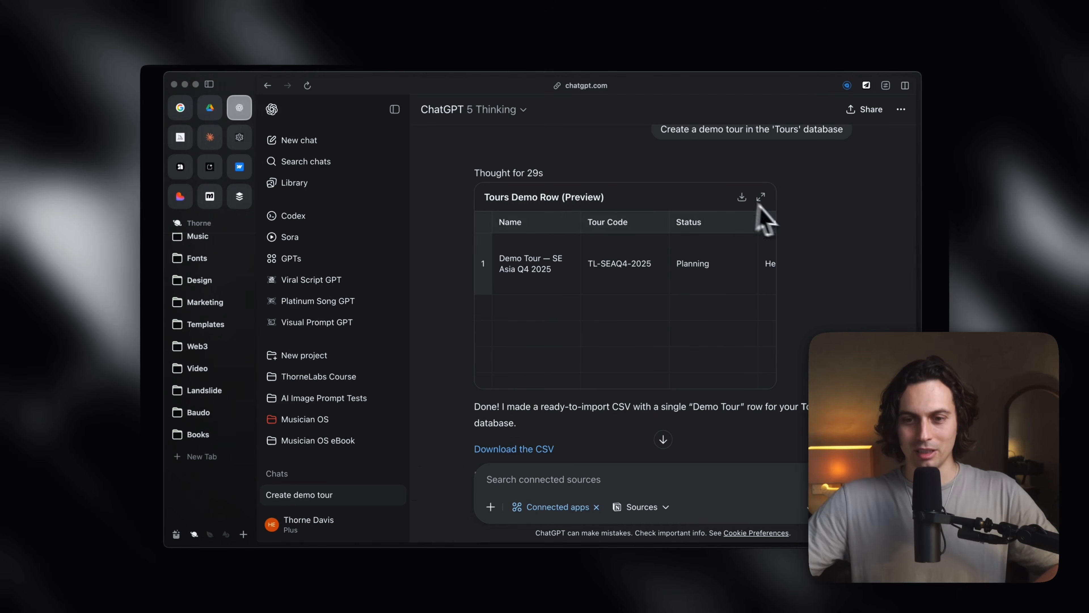
pyautogui.hscroll(2, 687, 277)
pyautogui.hscroll(10, 688, 276)
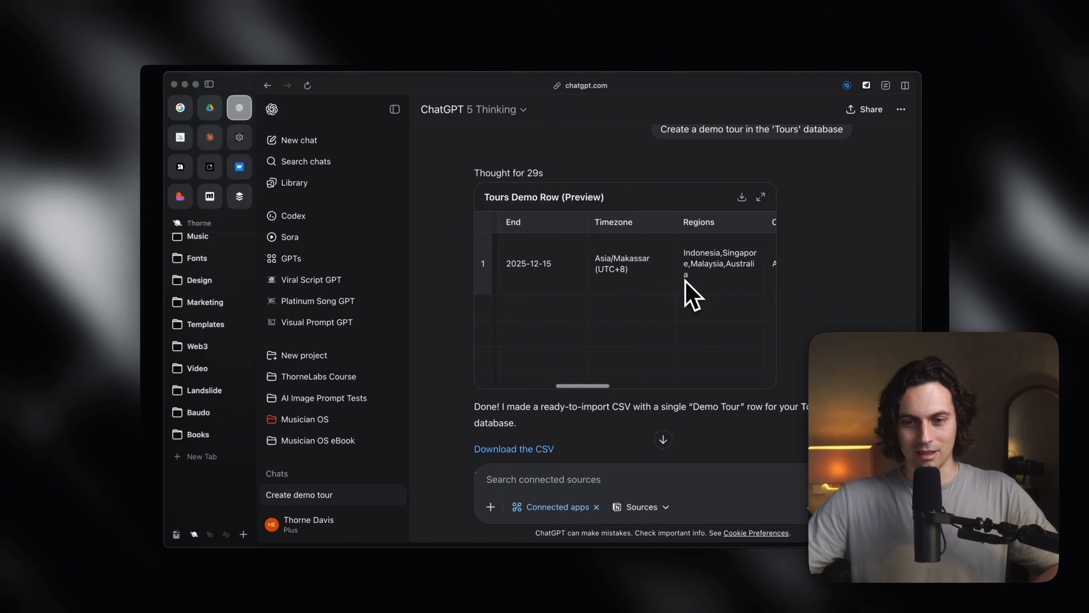
pyautogui.hscroll(15, 693, 297)
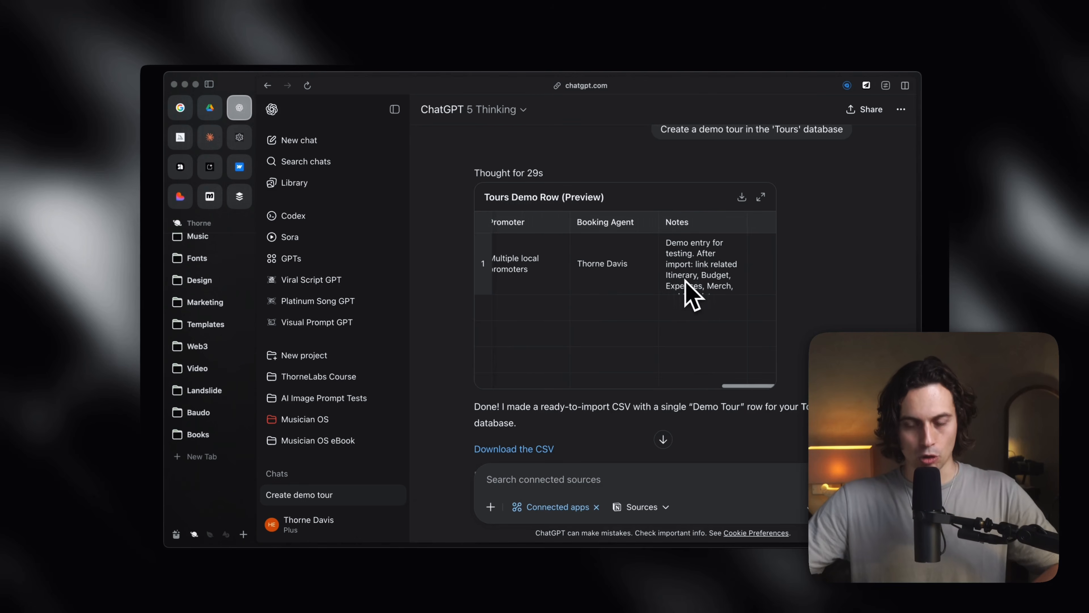
pyautogui.hscroll(-15, 686, 283)
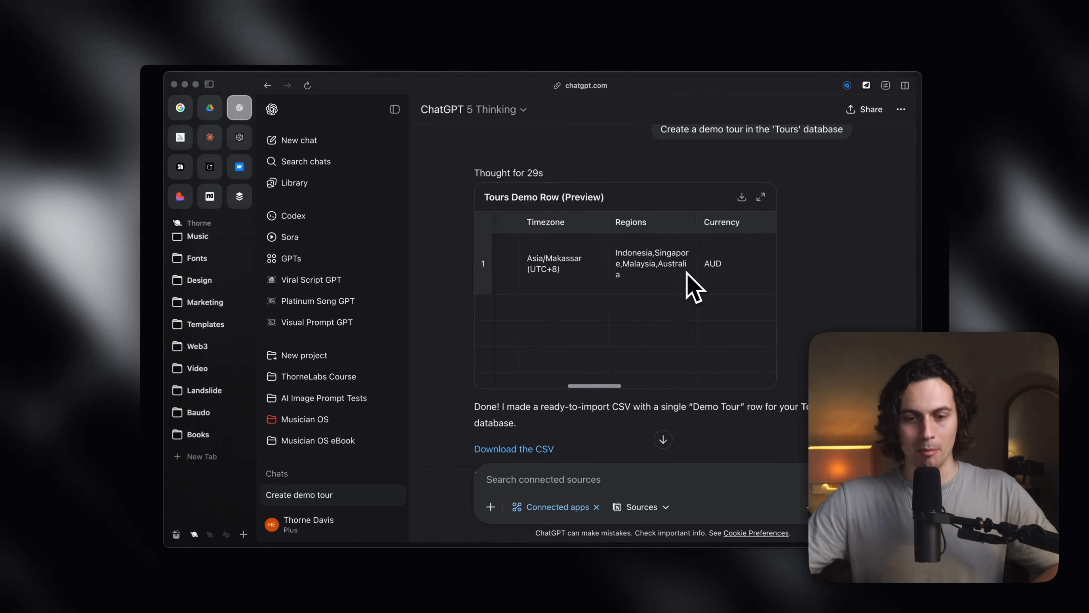
# Step: Review ChatGPT's CSV import instructions for Notion and check the Notion toggle among the connected sources
pyautogui.scroll(-10, 686, 279)
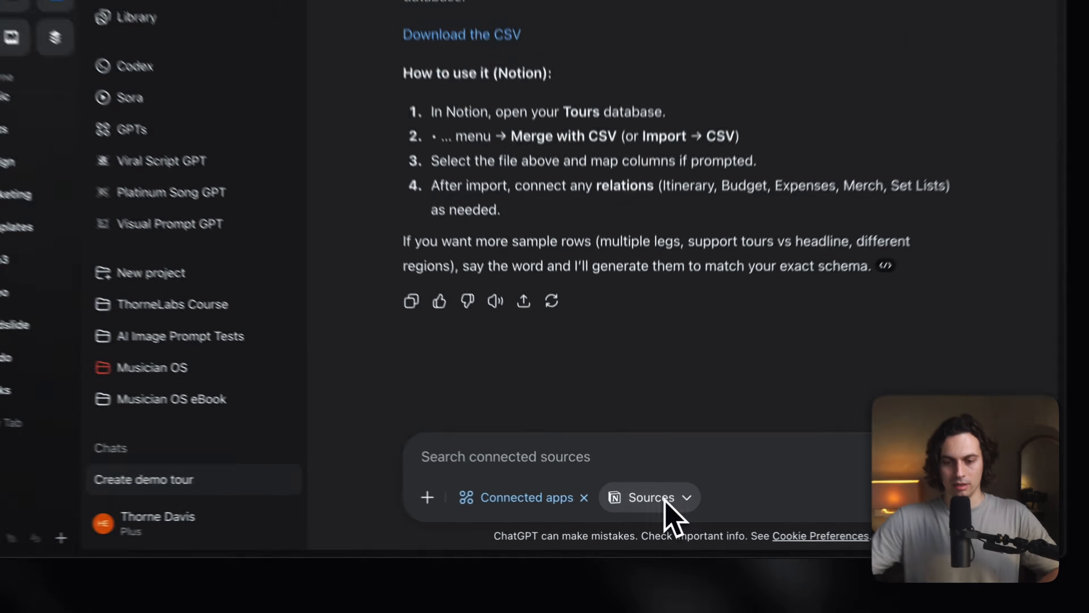
pyautogui.click(665, 501)
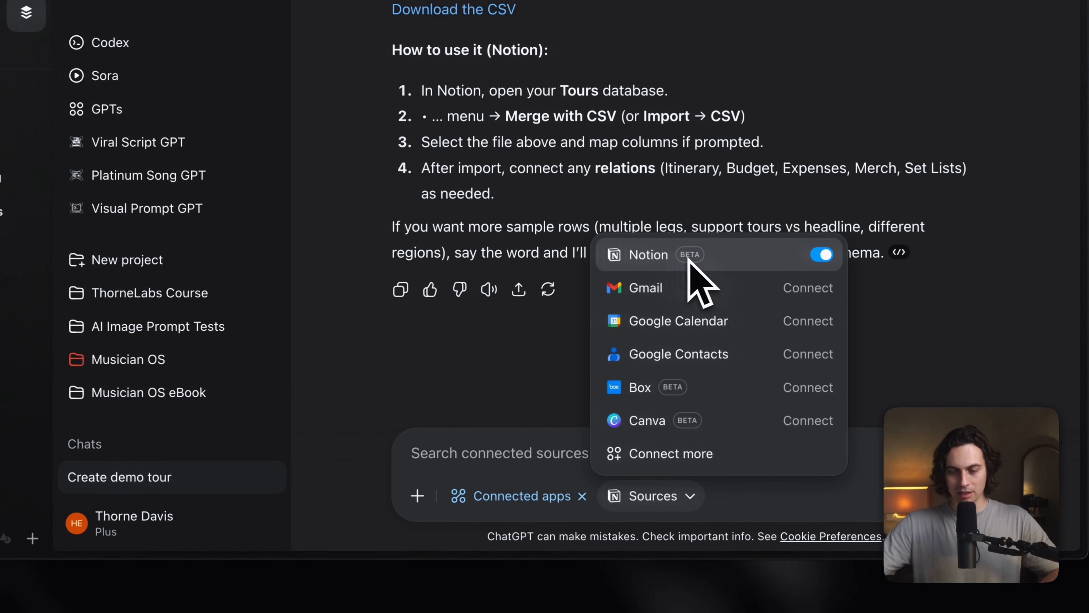
pyautogui.scroll(10, 558, 389)
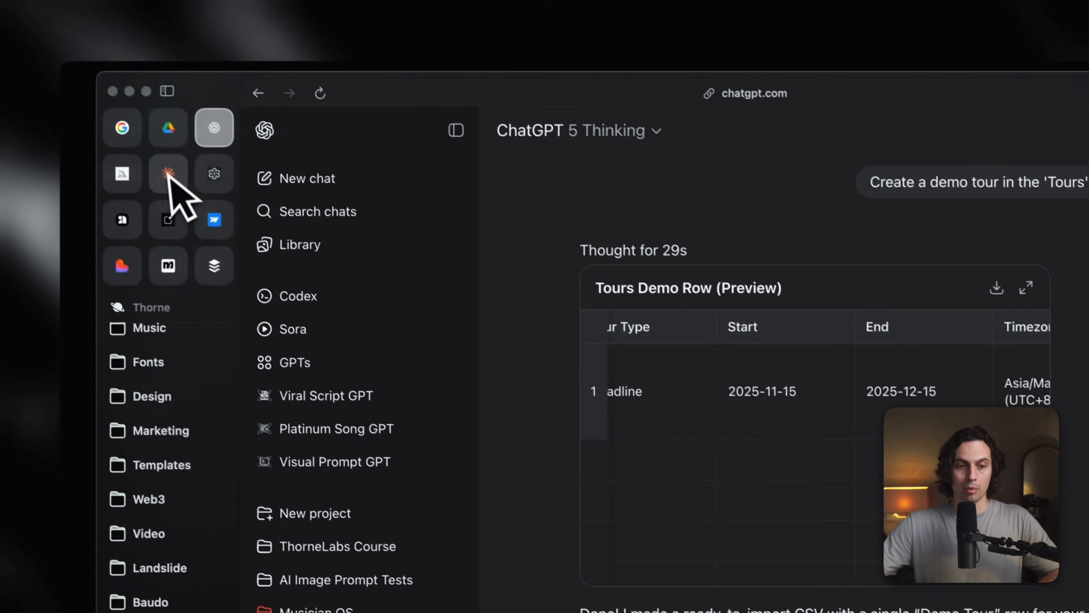
# Step: Switch to the Claude chat, always allow the notion-update-page tool, and review the reply about the updated tour dates
pyautogui.click(168, 176)
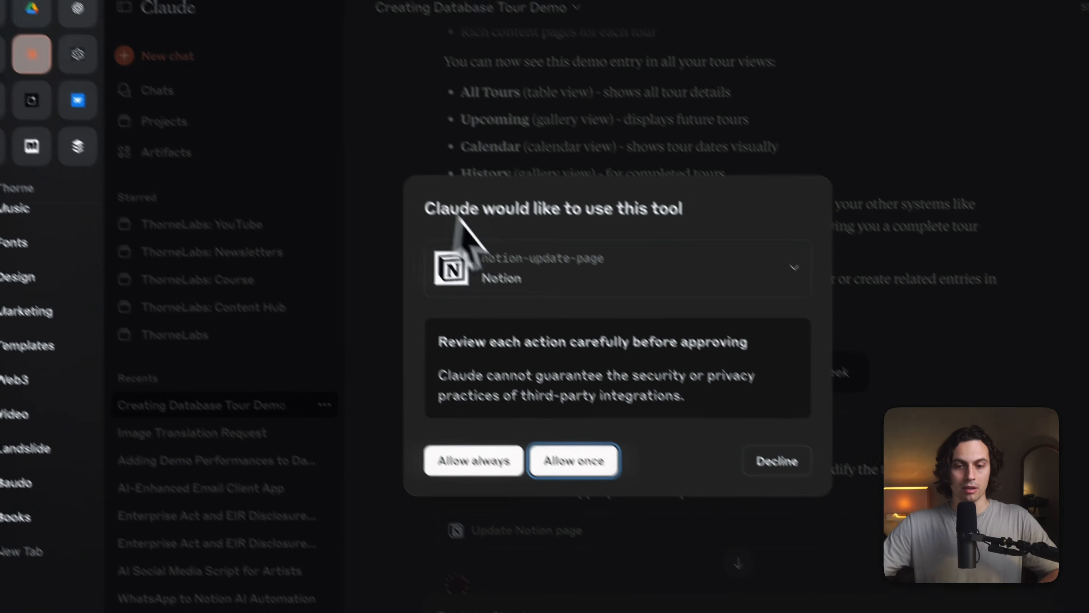
pyautogui.click(473, 460)
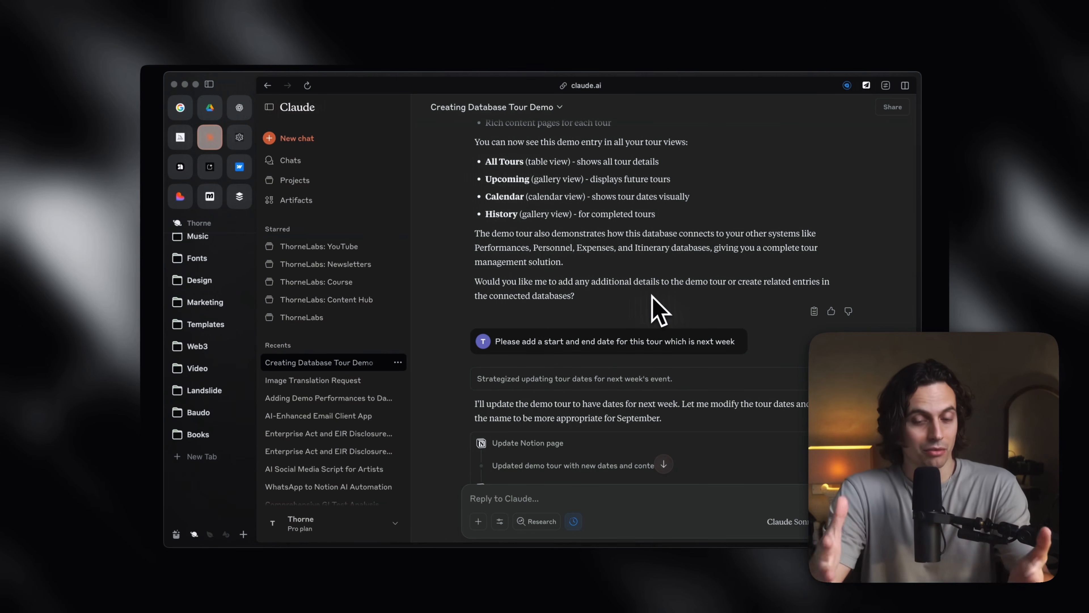
pyautogui.scroll(10, 651, 295)
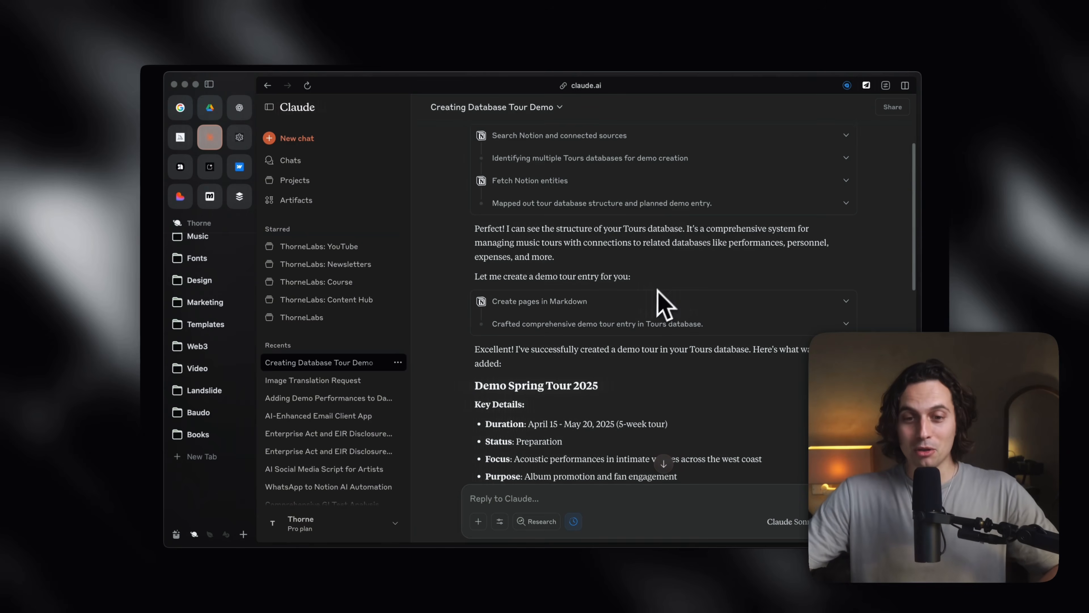
pyautogui.scroll(-15, 660, 285)
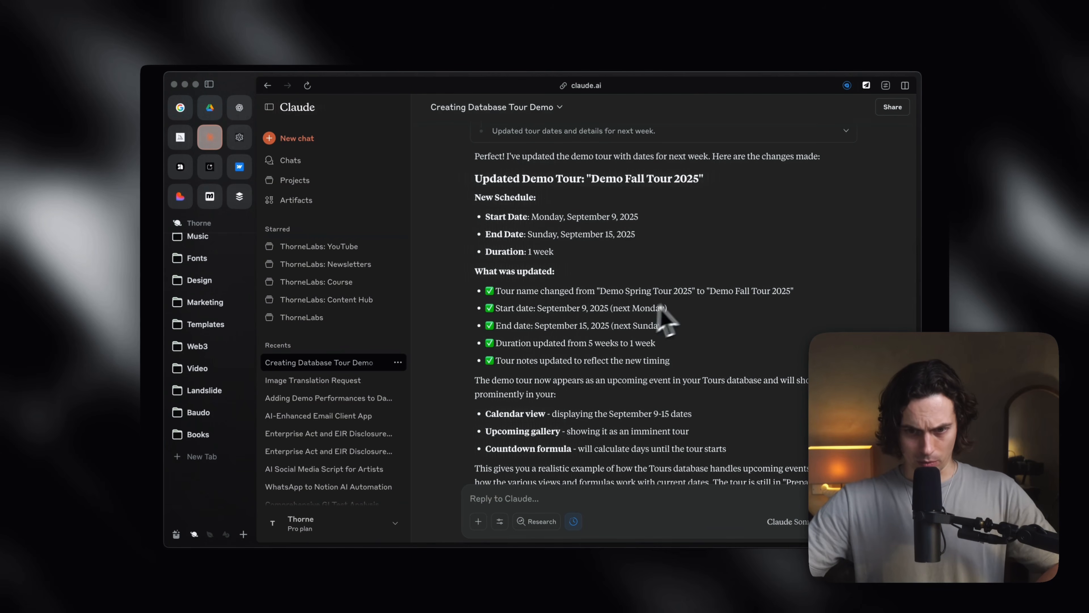
# Step: Inspect the Demo Fall Tour 2025 entry's properties and page content on Notion's Tour page, close it, and return to the Claude chat
pyautogui.hotkey('ctrl', 'Up')
pyautogui.click(778, 341)
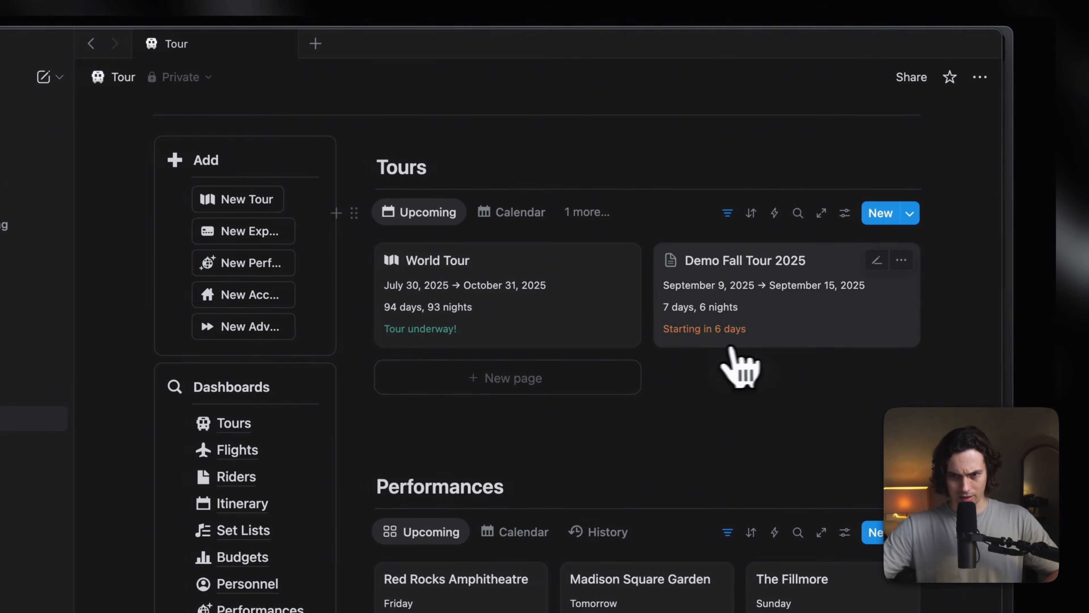
pyautogui.click(779, 328)
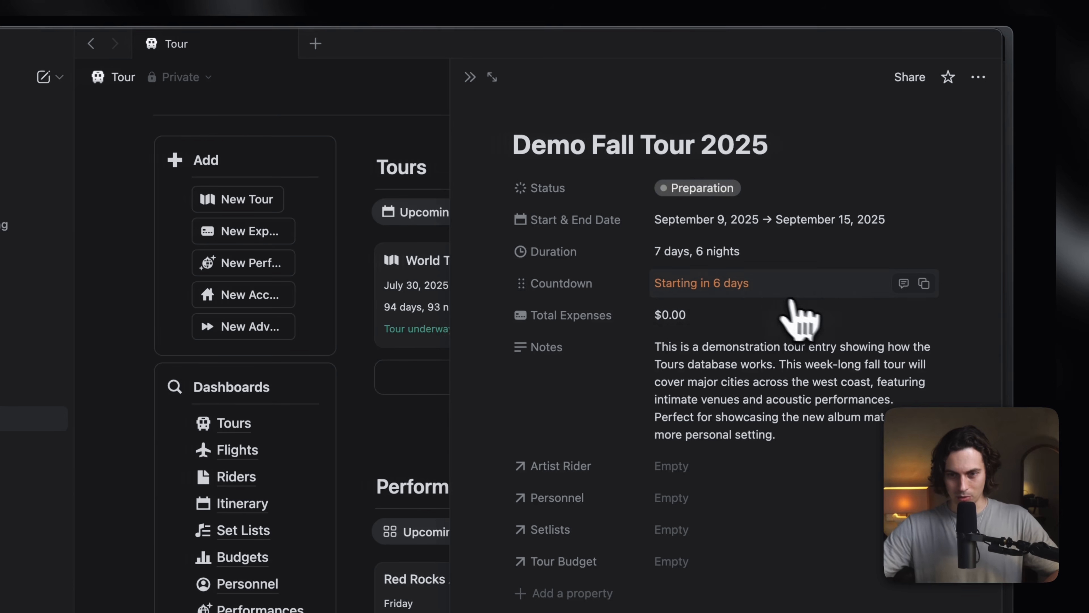
pyautogui.scroll(-15, 729, 278)
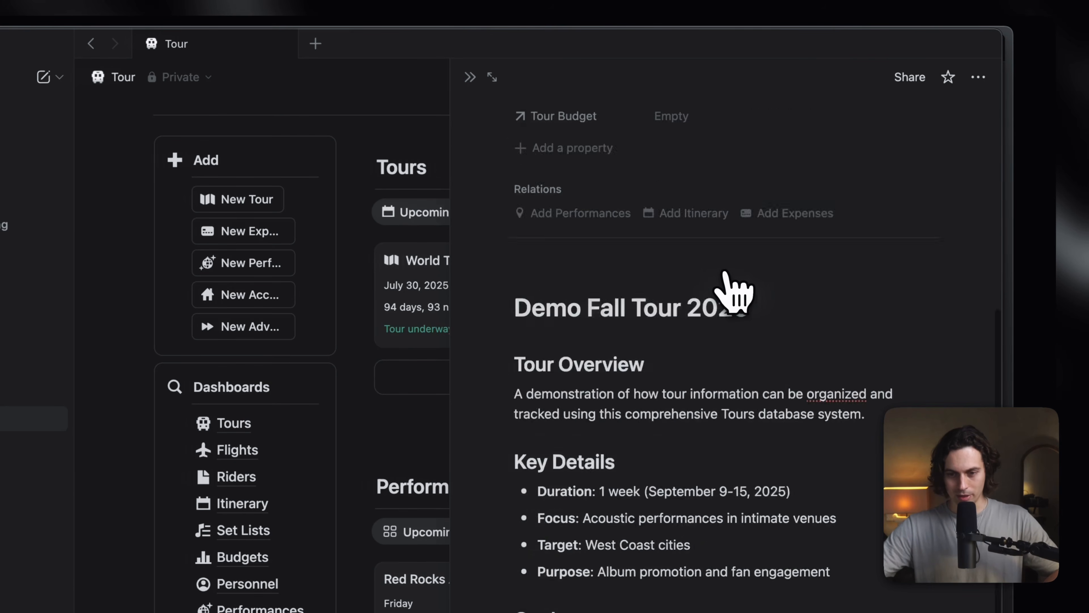
pyautogui.scroll(15, 733, 292)
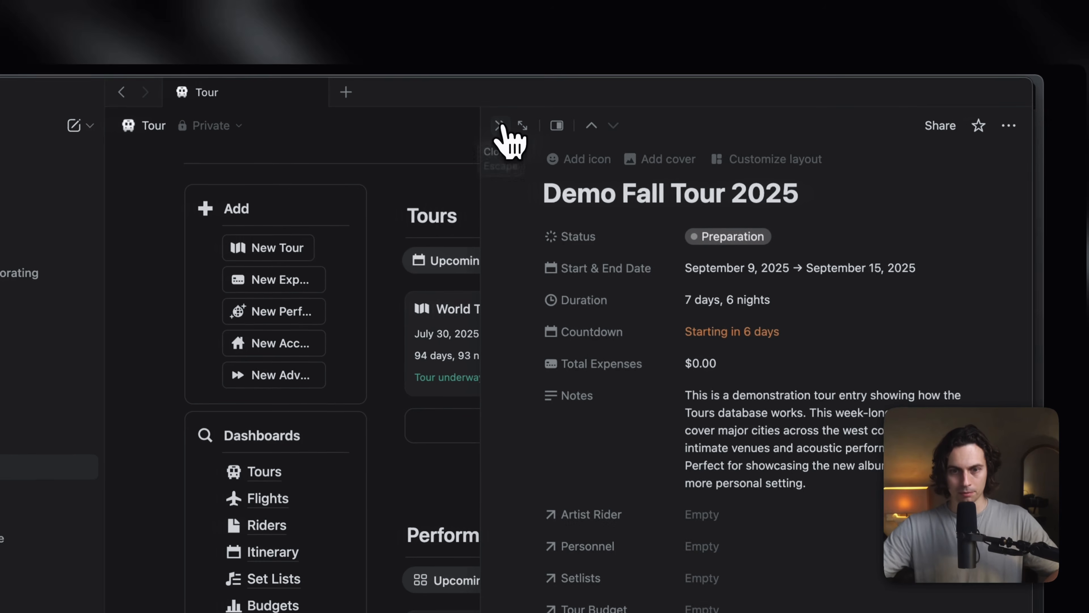
pyautogui.click(470, 77)
pyautogui.hotkey('ctrl', 'Up')
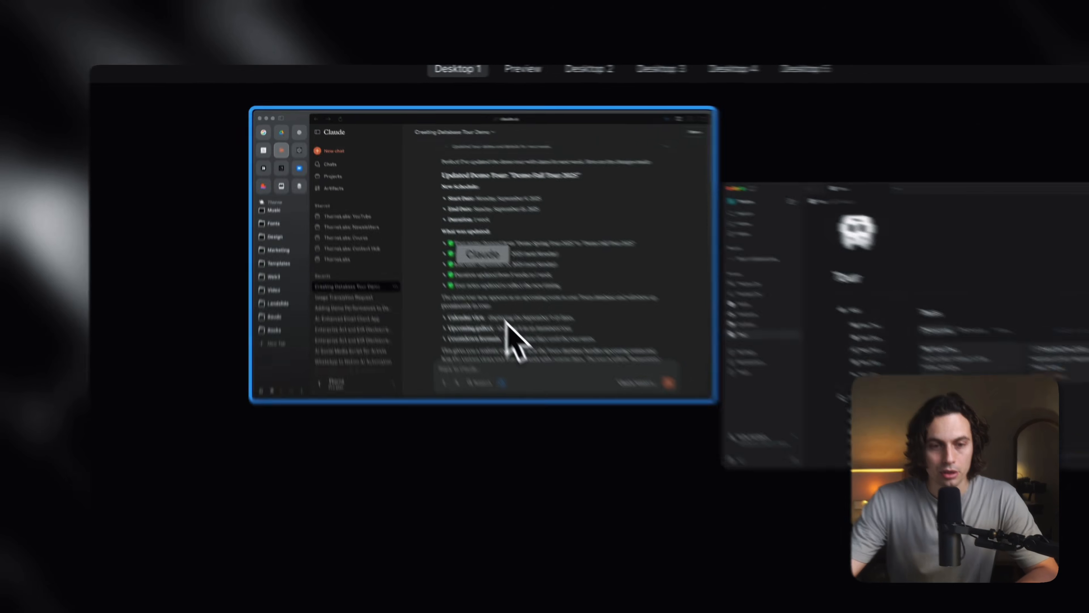
pyautogui.click(452, 253)
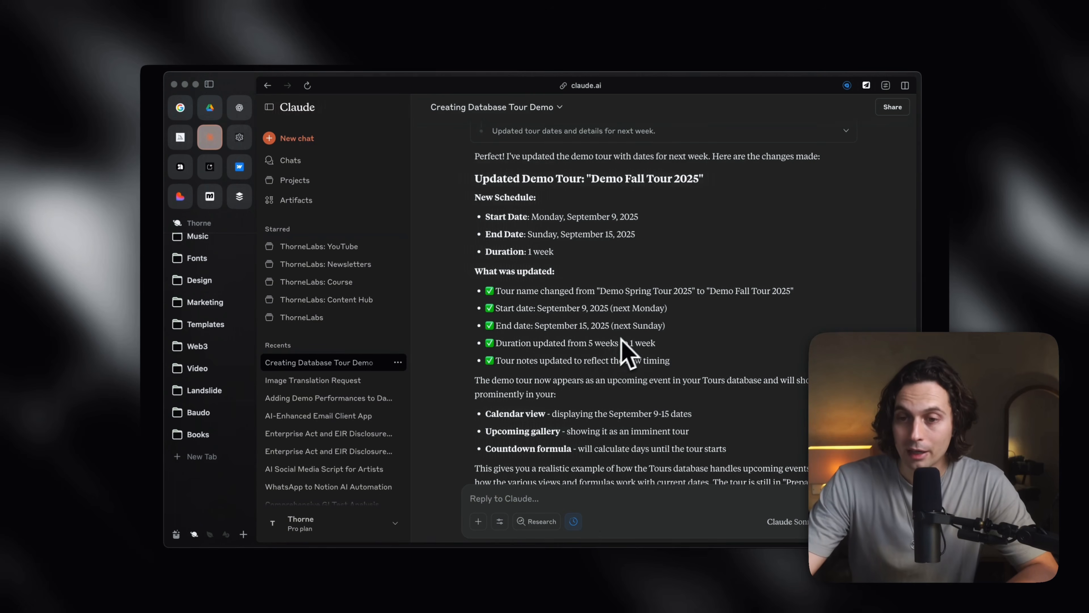
# Step: Switch to the Tour page in Notion and look for Connections among the page's options
pyautogui.hotkey('ctrl', 'Up')
pyautogui.click(778, 370)
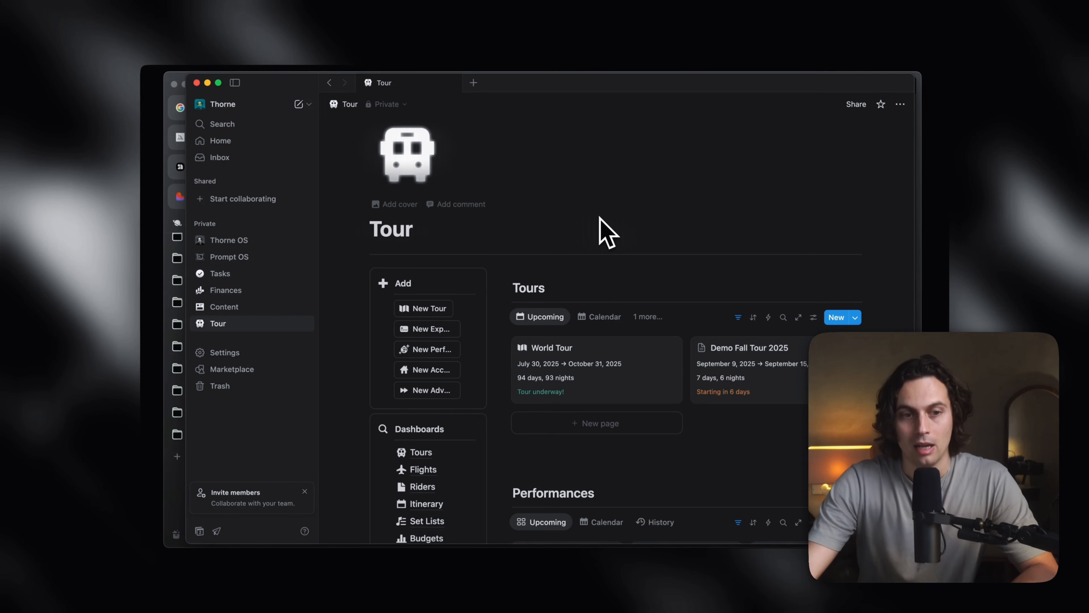
pyautogui.click(900, 104)
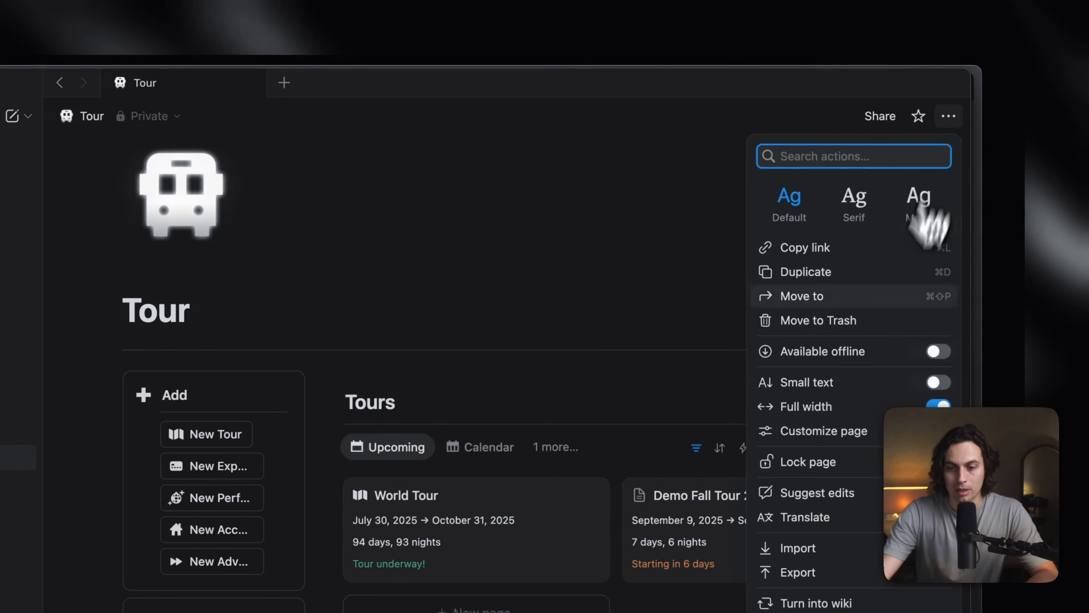
pyautogui.scroll(-3, 910, 326)
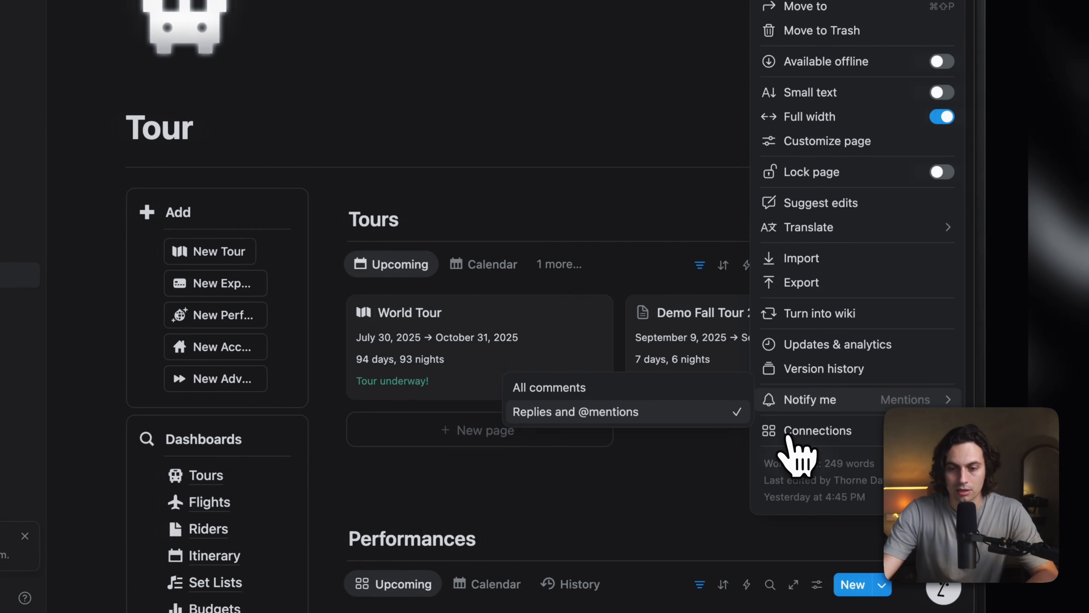
# Step: Examine the Node.js download page in the browser, including its address and the operating systems offered for the prebuilt version
pyautogui.click(500, 176)
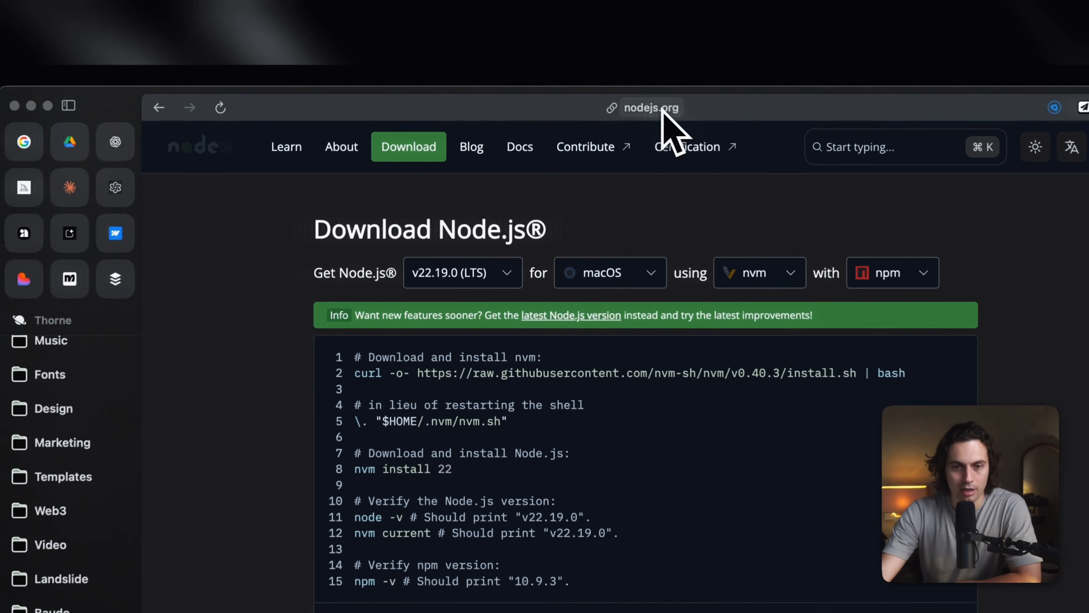
pyautogui.click(592, 93)
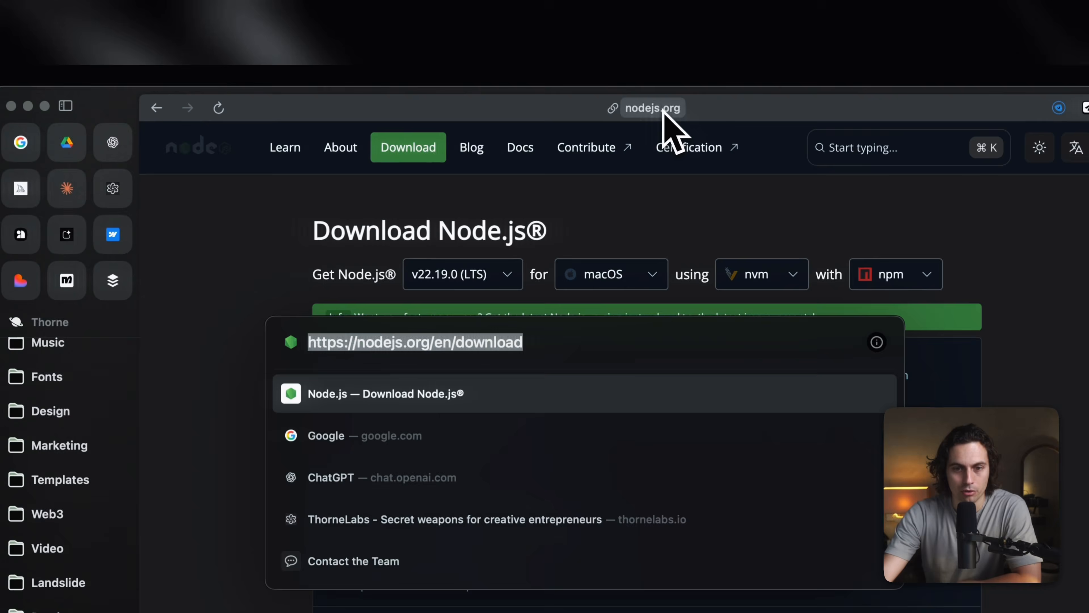
pyautogui.moveTo(540, 342); pyautogui.dragTo(294, 341)
pyautogui.press('Escape')
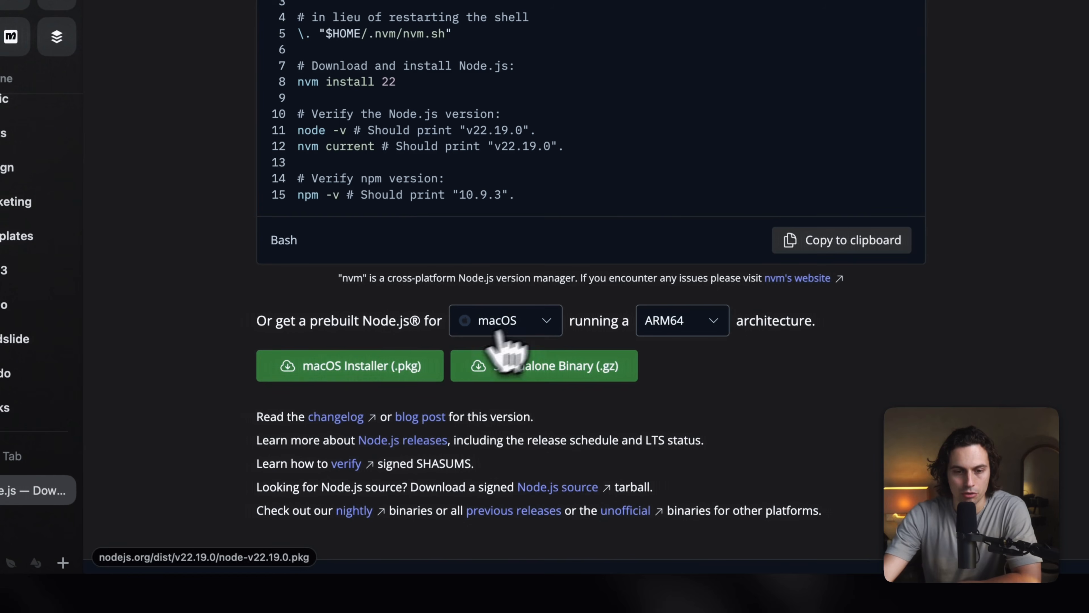
pyautogui.click(498, 332)
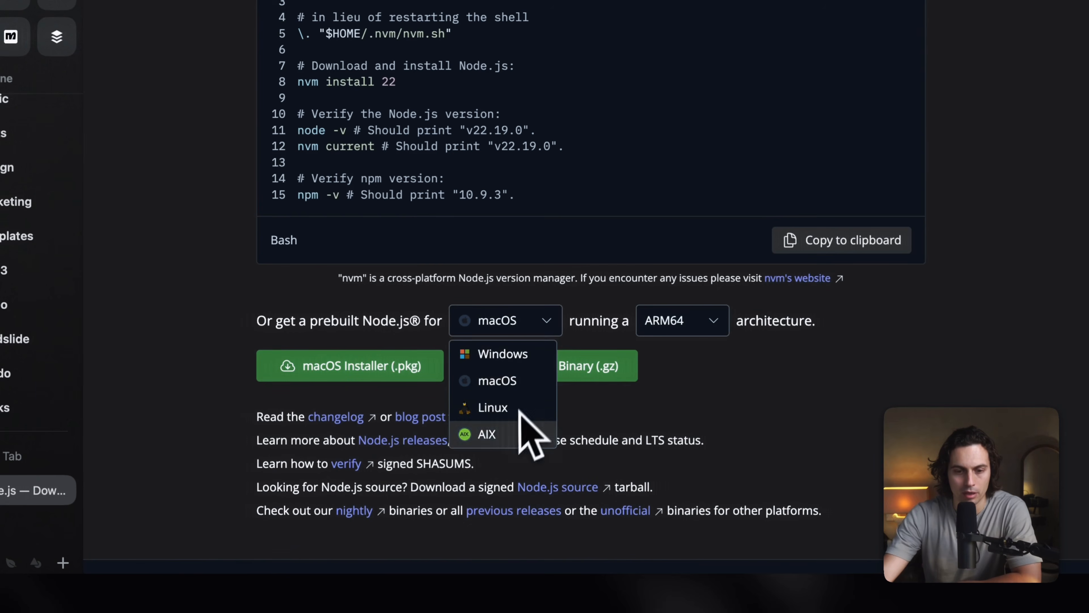
pyautogui.click(770, 394)
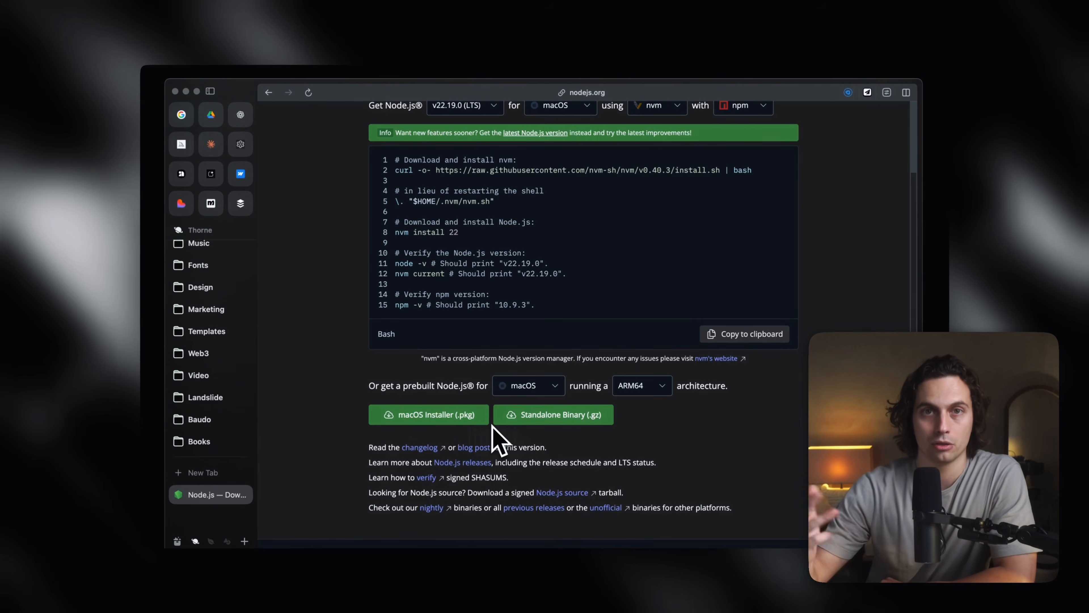
pyautogui.scroll(3, 717, 260)
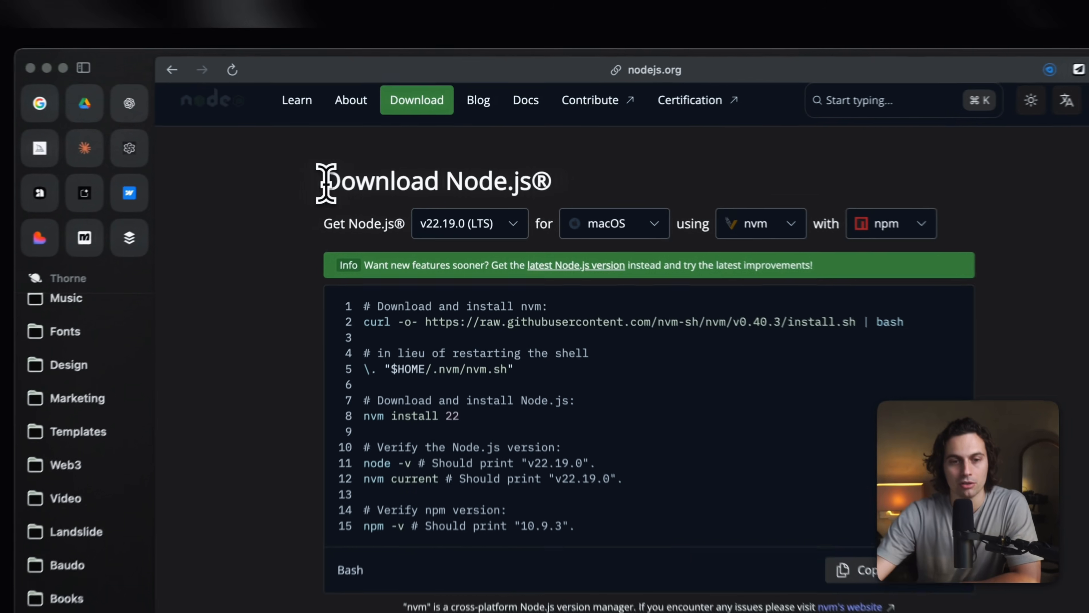
pyautogui.moveTo(371, 168); pyautogui.dragTo(527, 170)
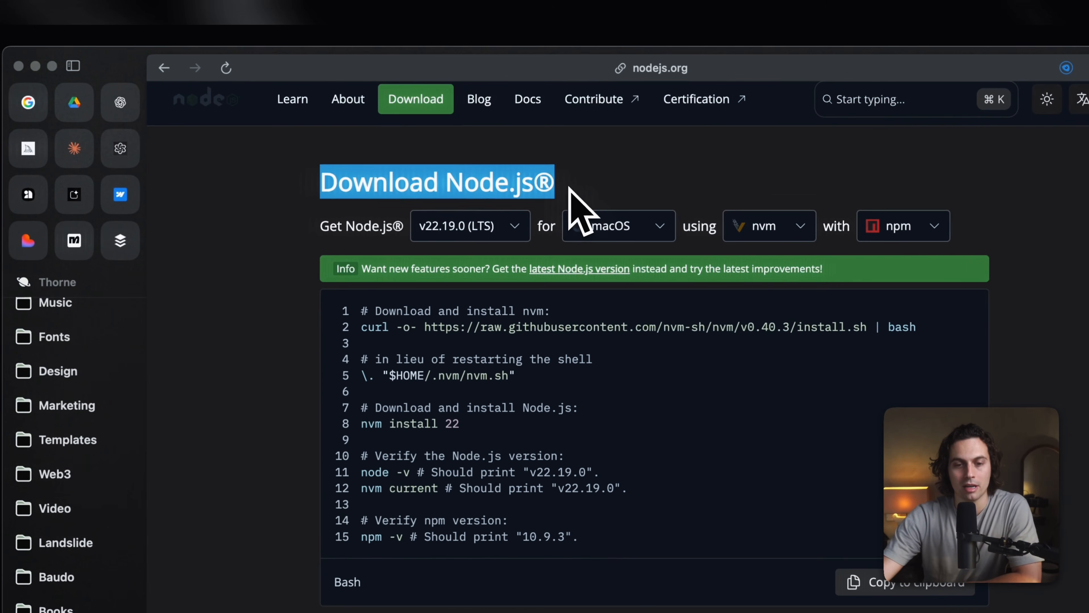
pyautogui.scroll(1, 506, 253)
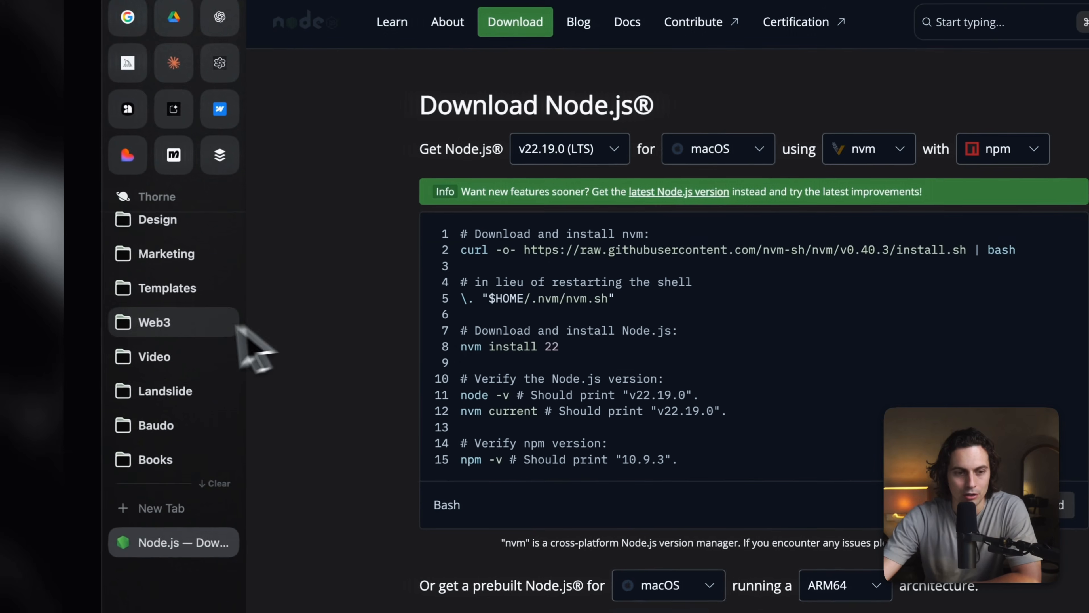
# Step: Open the bookmarked Notion creator page from the ThorneLabs folder and go to its Integrations section
pyautogui.scroll(5, 214, 319)
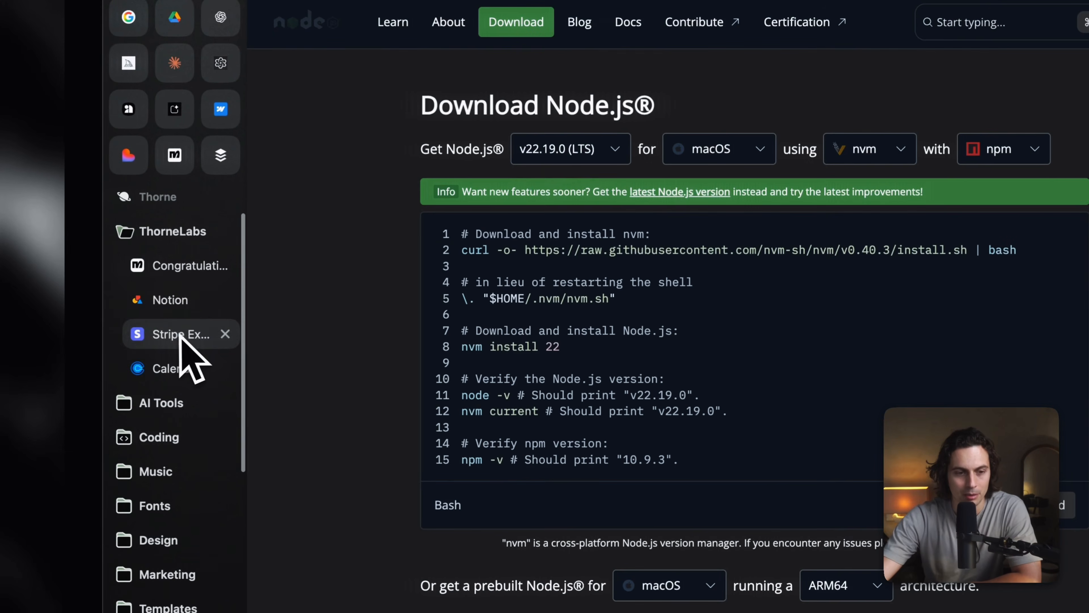
pyautogui.click(159, 300)
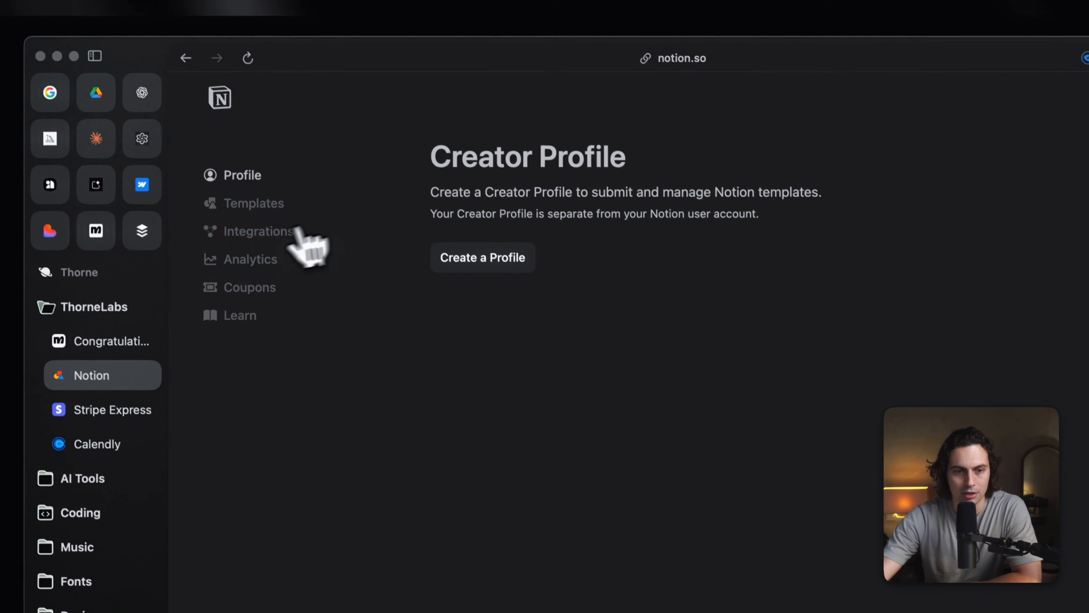
pyautogui.click(266, 232)
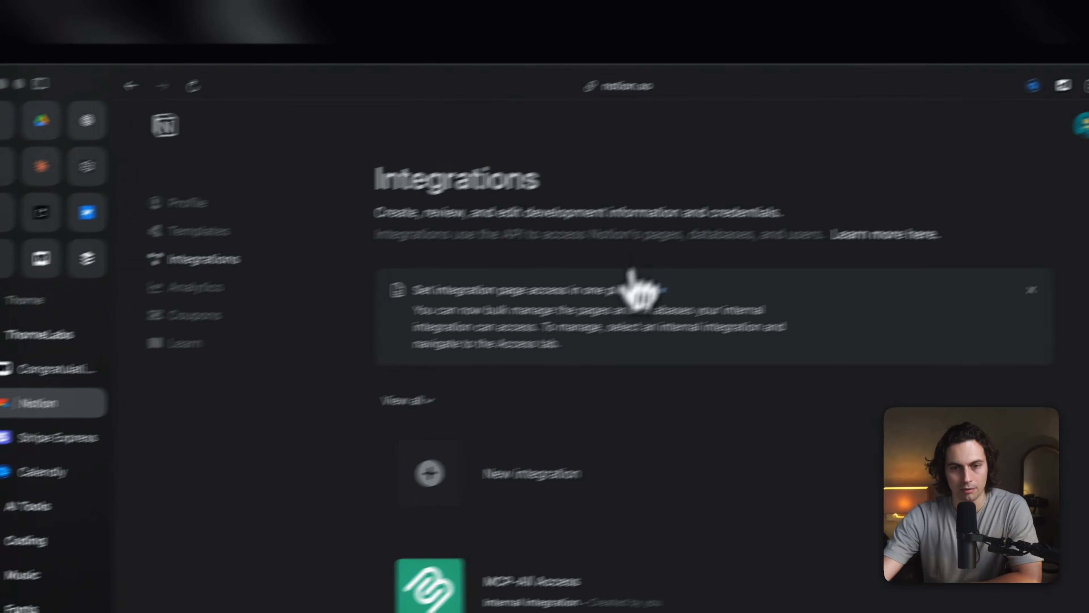
# Step: In the Notion app, follow the account's Connections settings to Develop or manage integrations, and close the integrations window that opens
pyautogui.hotkey('ctrl', 'Up')
pyautogui.click(857, 279)
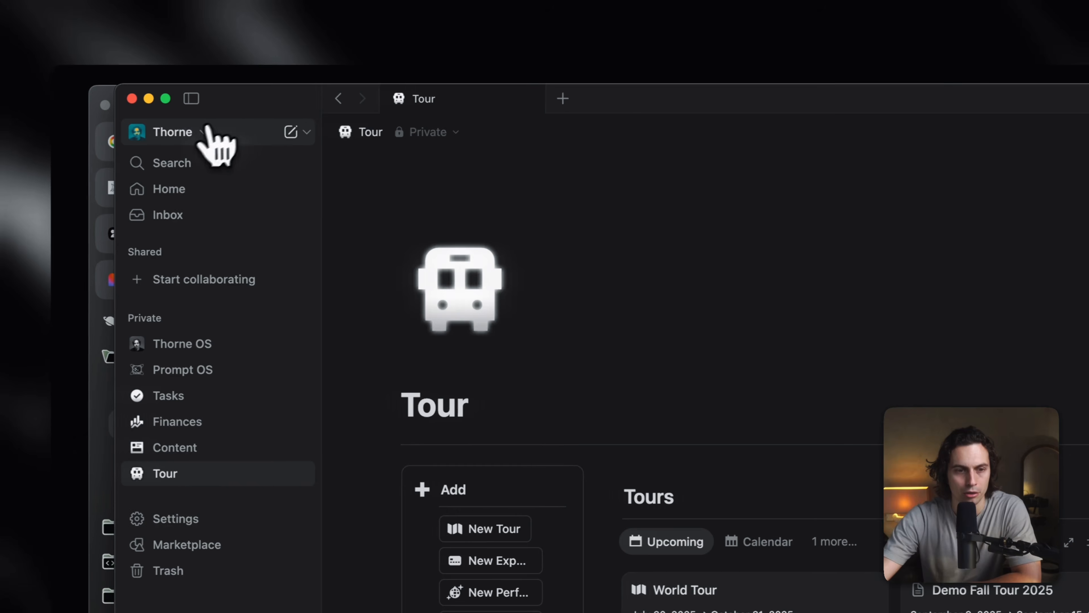
pyautogui.click(209, 129)
pyautogui.click(216, 208)
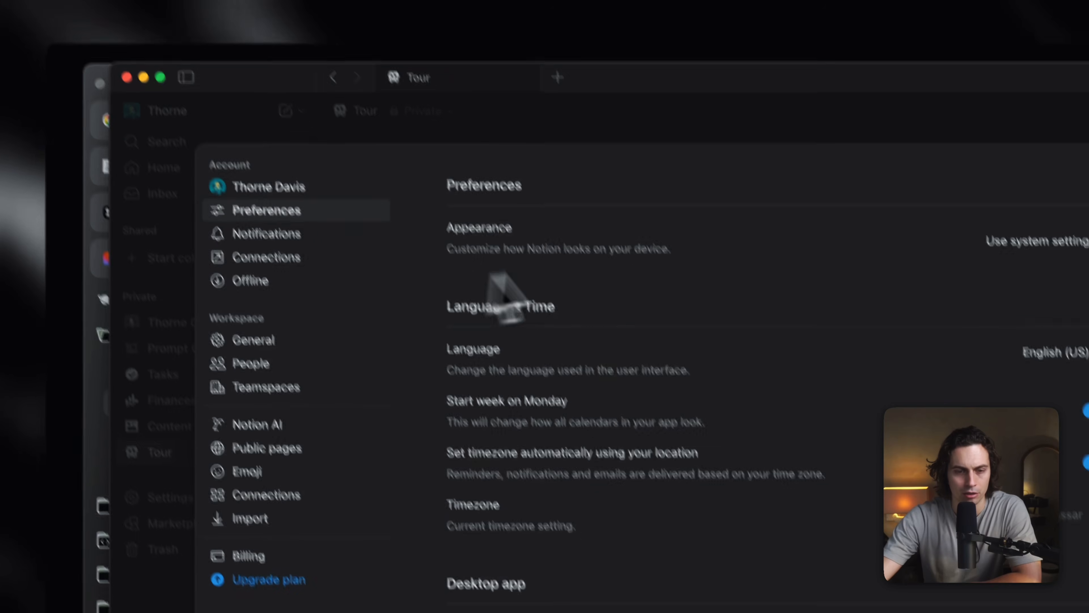
pyautogui.click(262, 257)
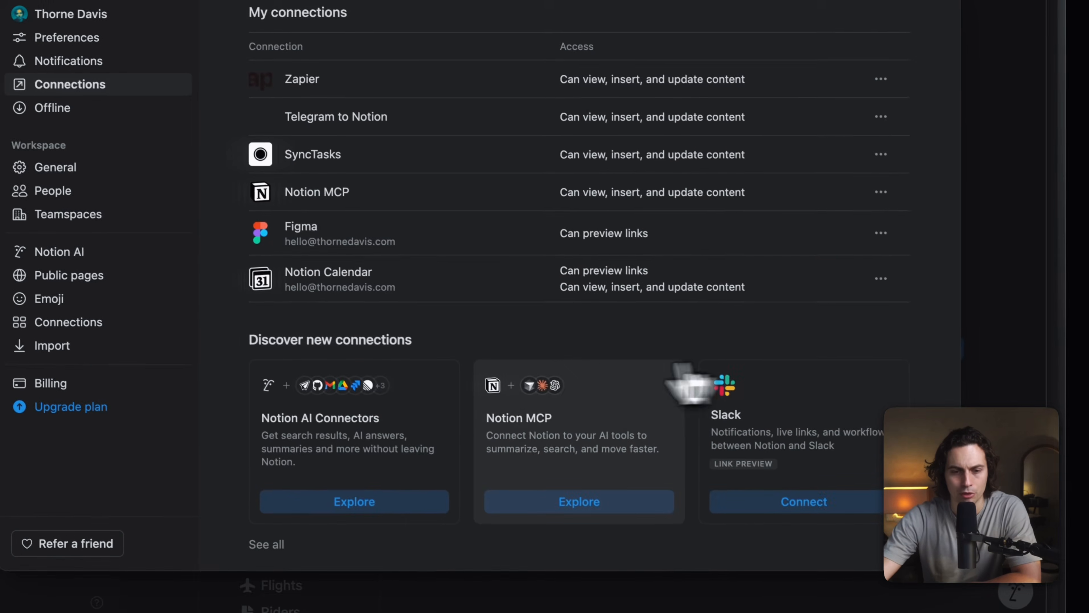
pyautogui.scroll(-3, 691, 386)
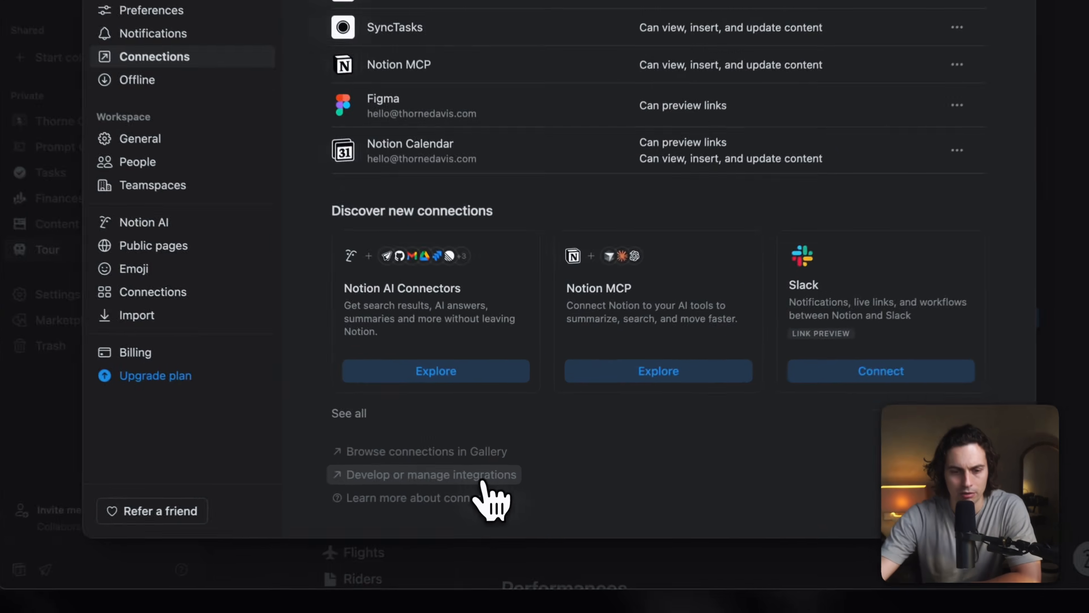
pyautogui.click(497, 475)
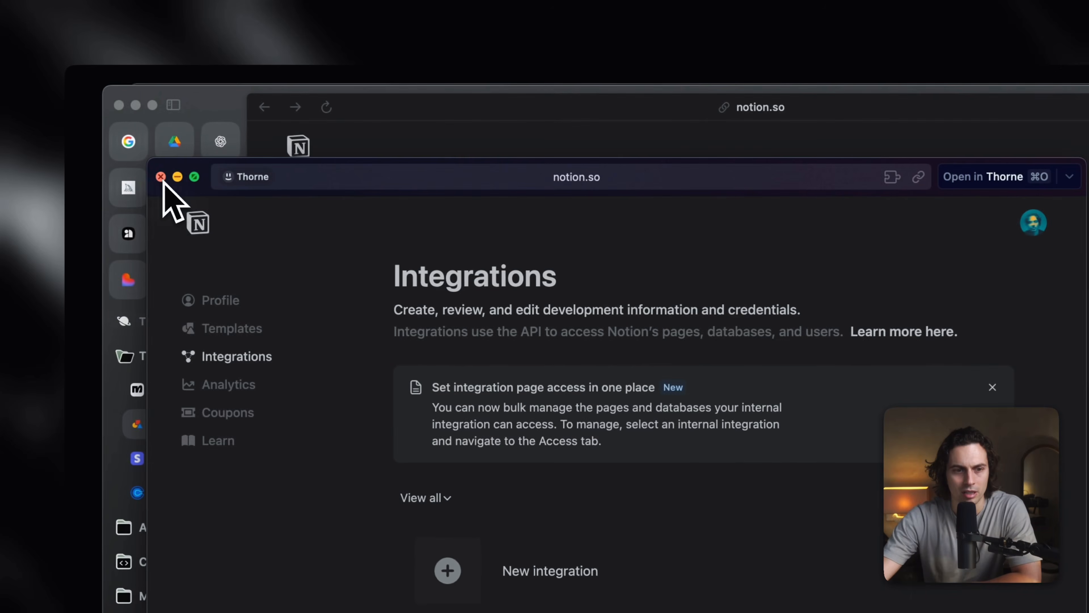
pyautogui.click(160, 177)
# Step: Return to the Integrations page in the browser and check which Notion account is selected
pyautogui.hotkey('ctrl', 'Up')
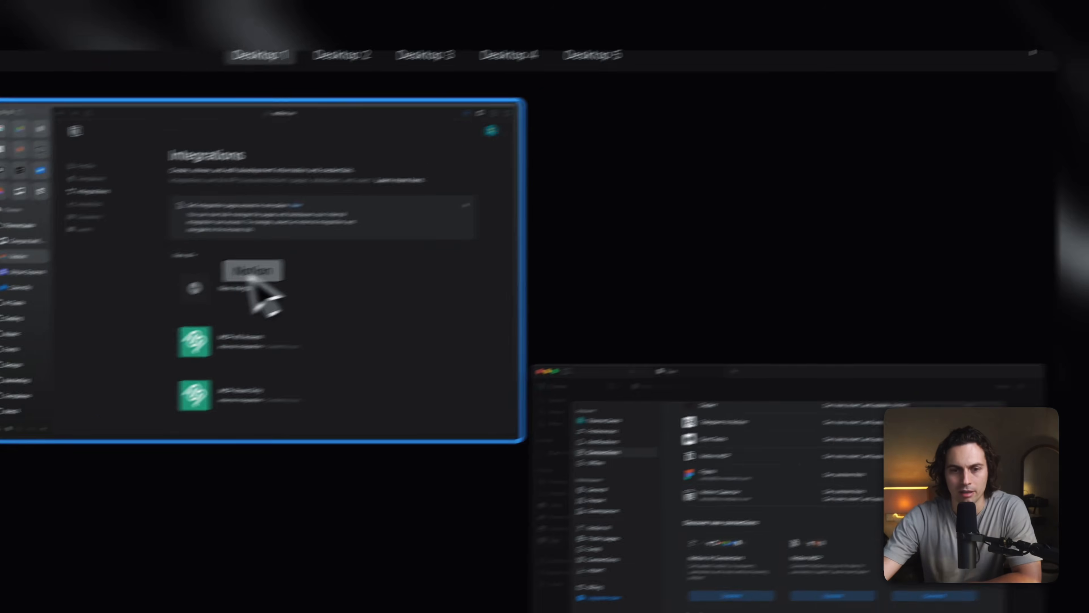
pyautogui.click(263, 296)
pyautogui.scroll(-3, 644, 328)
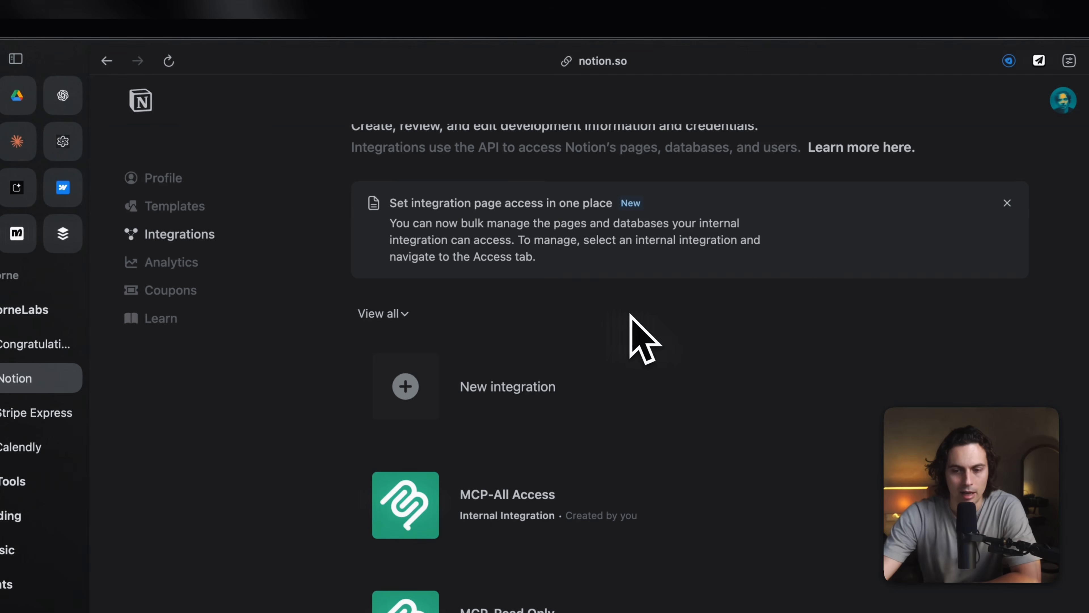
pyautogui.click(1066, 107)
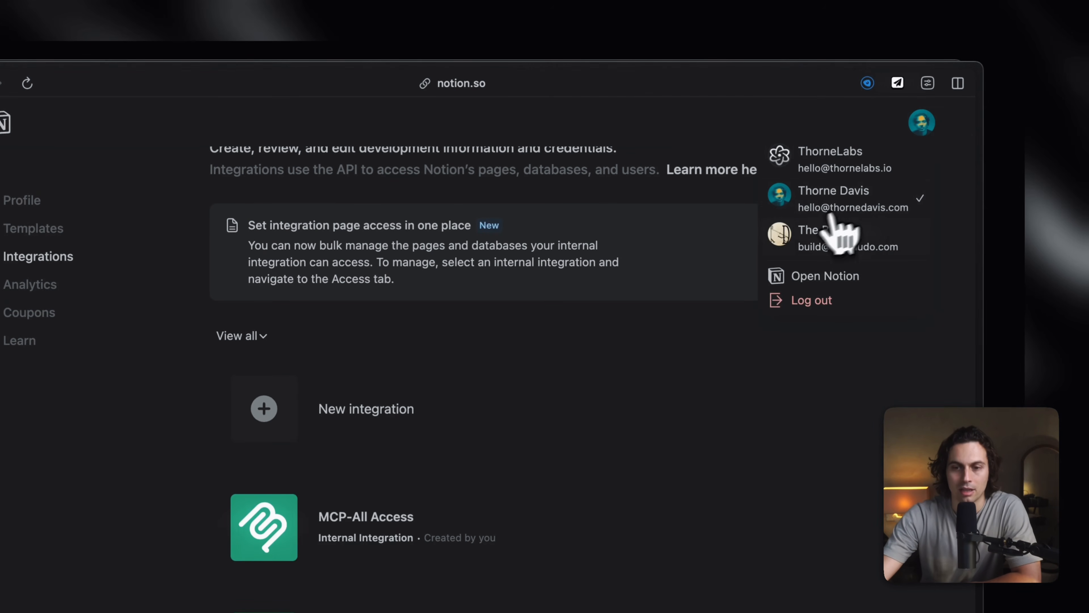
pyautogui.click(652, 457)
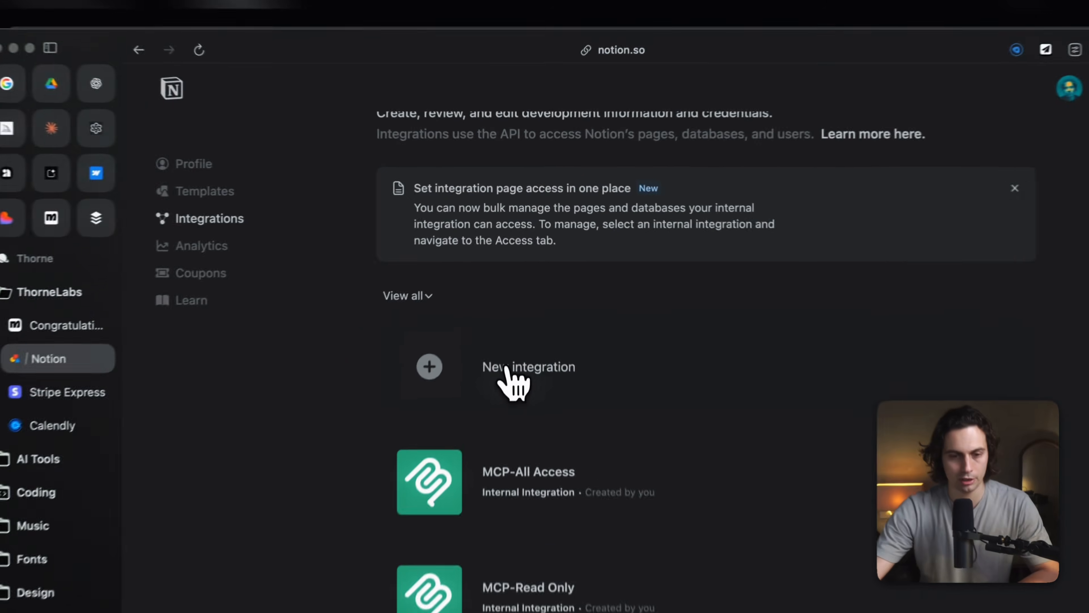
# Step: Start a new internal integration named "YouTube Demo - All Access" and associate it with the personal workspace
pyautogui.click(517, 303)
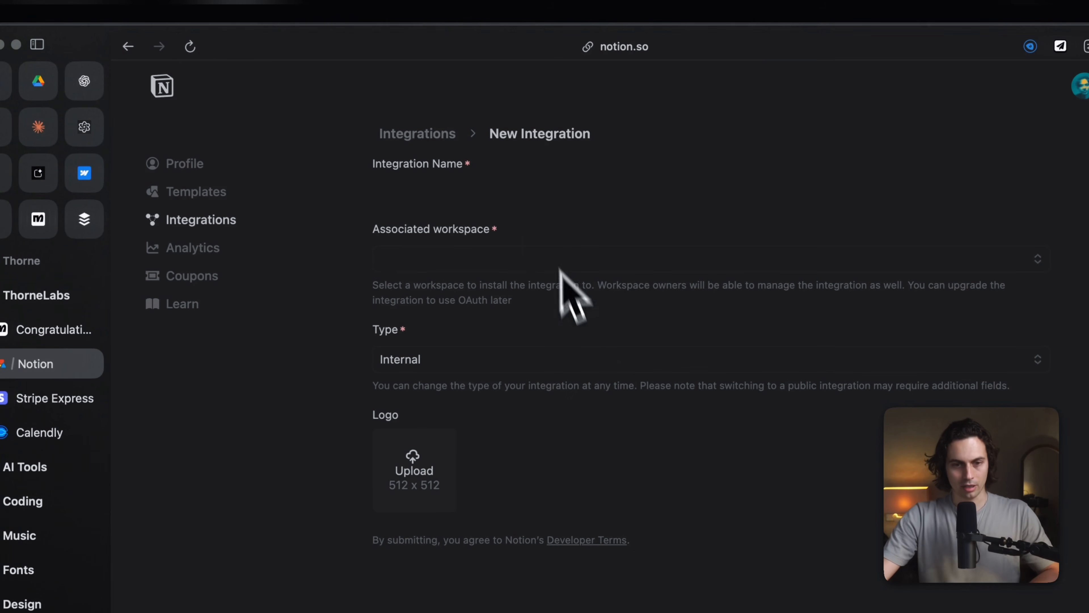
pyautogui.click(471, 191)
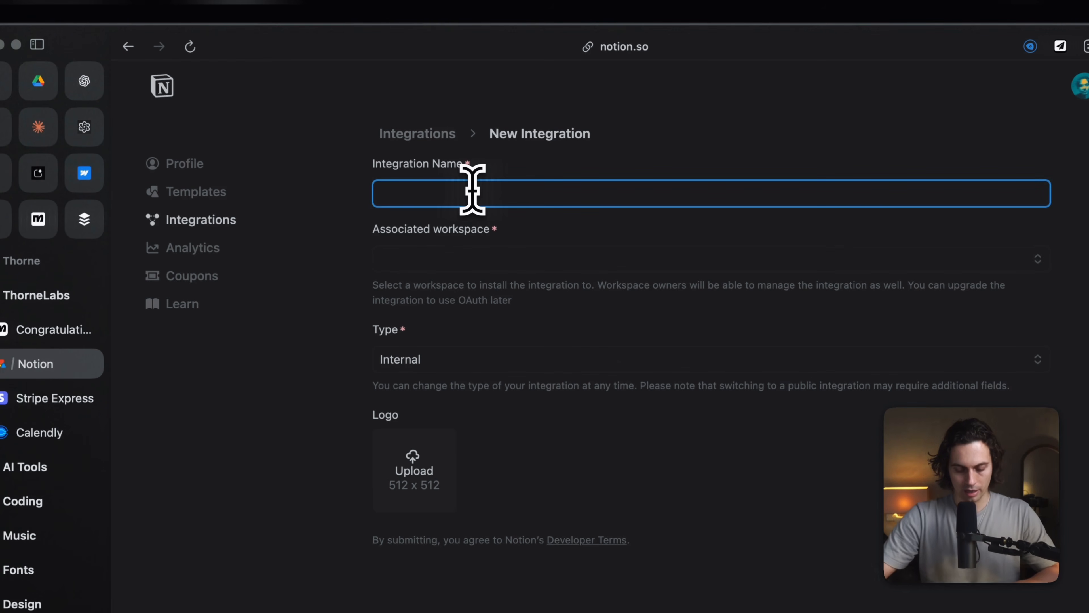
pyautogui.write('YouTube Demo - All Access')
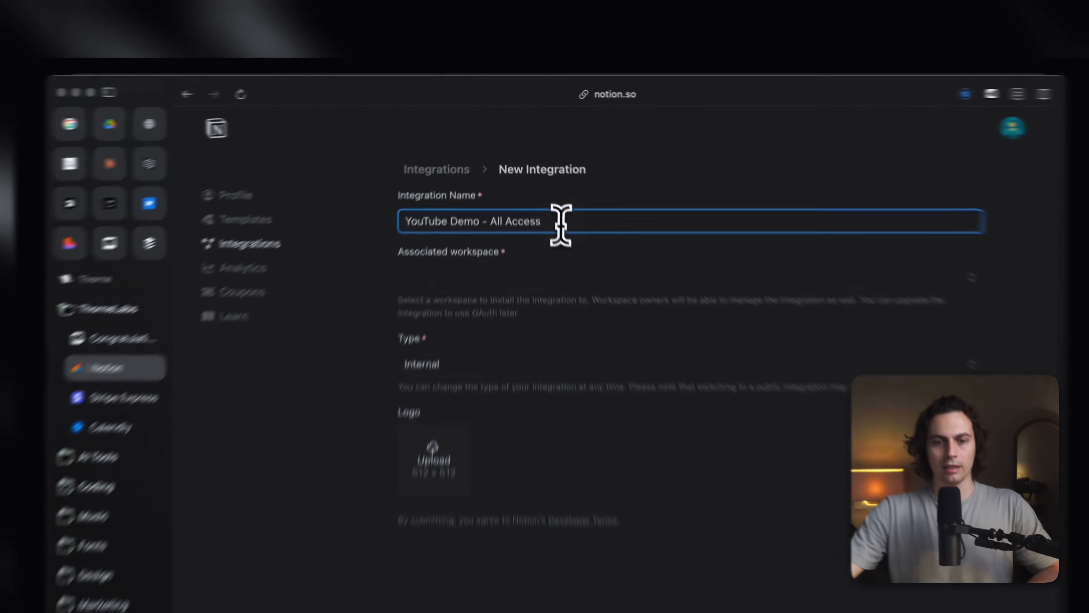
pyautogui.moveTo(547, 187); pyautogui.dragTo(486, 188)
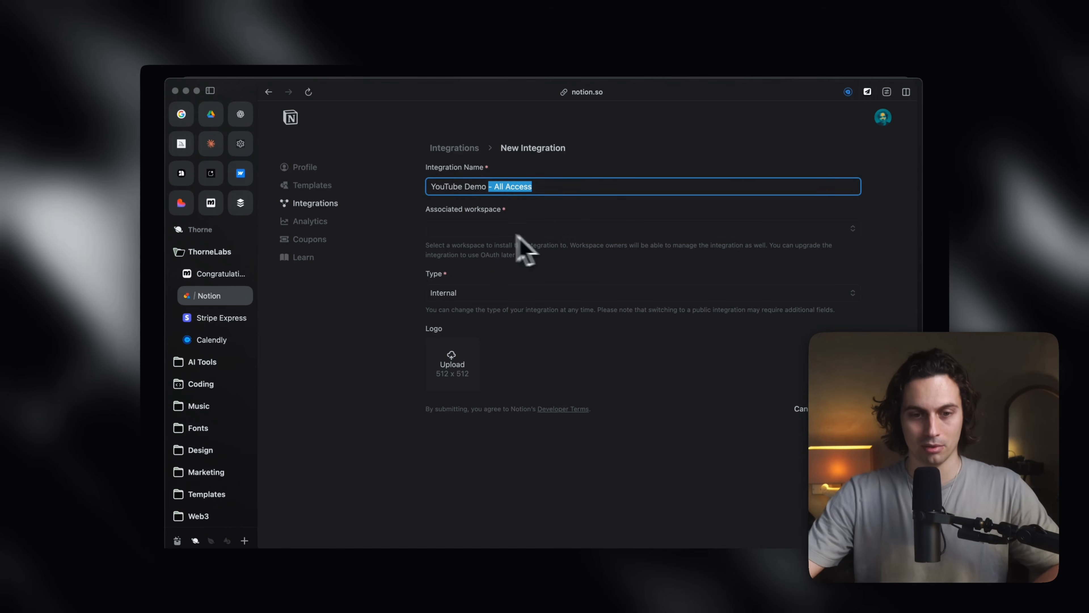
pyautogui.click(464, 229)
pyautogui.click(470, 250)
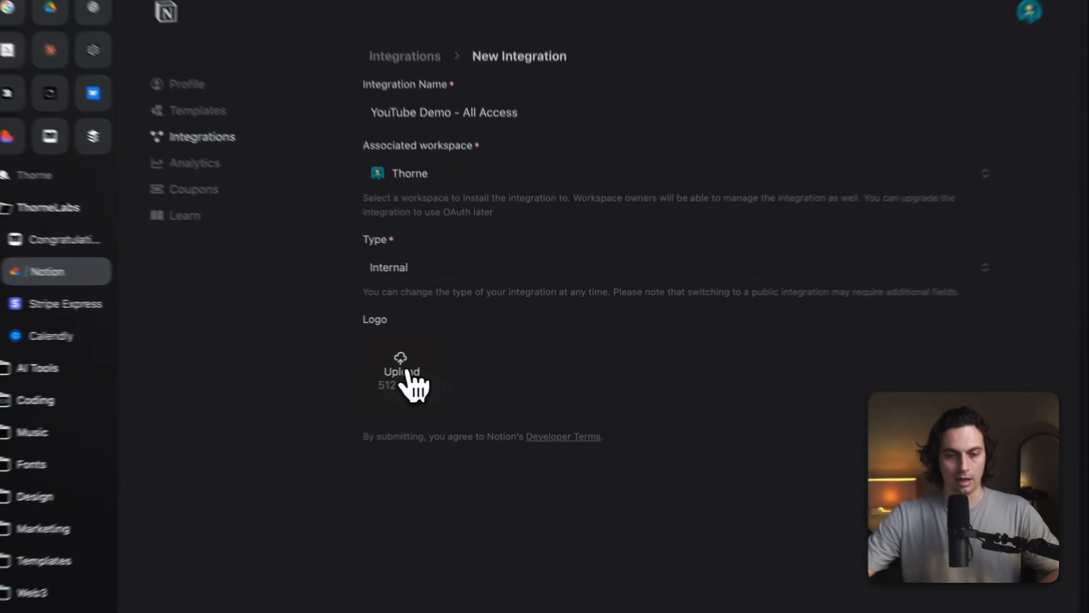
# Step: Upload the green MCP logo PNG from the Desktop as the integration's logo and save the integration
pyautogui.click(403, 378)
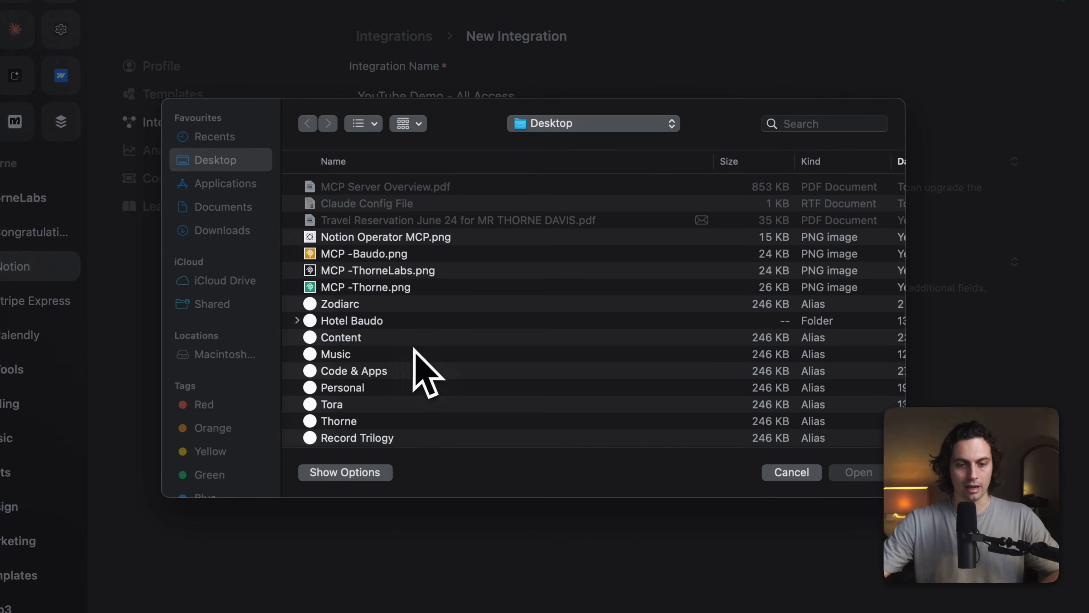
pyautogui.click(388, 271)
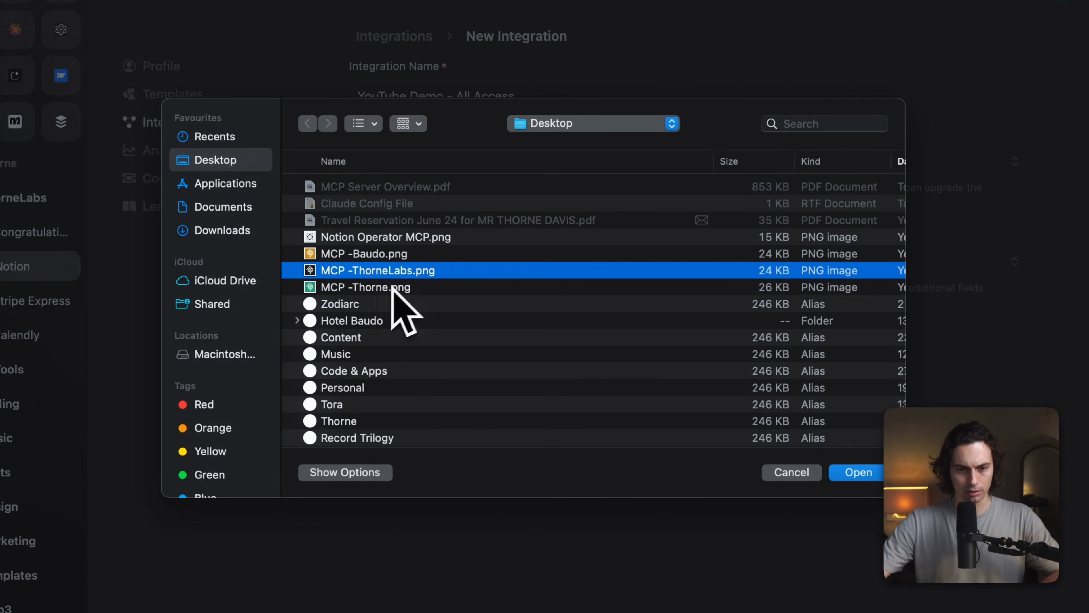
pyautogui.click(378, 287)
pyautogui.click(857, 472)
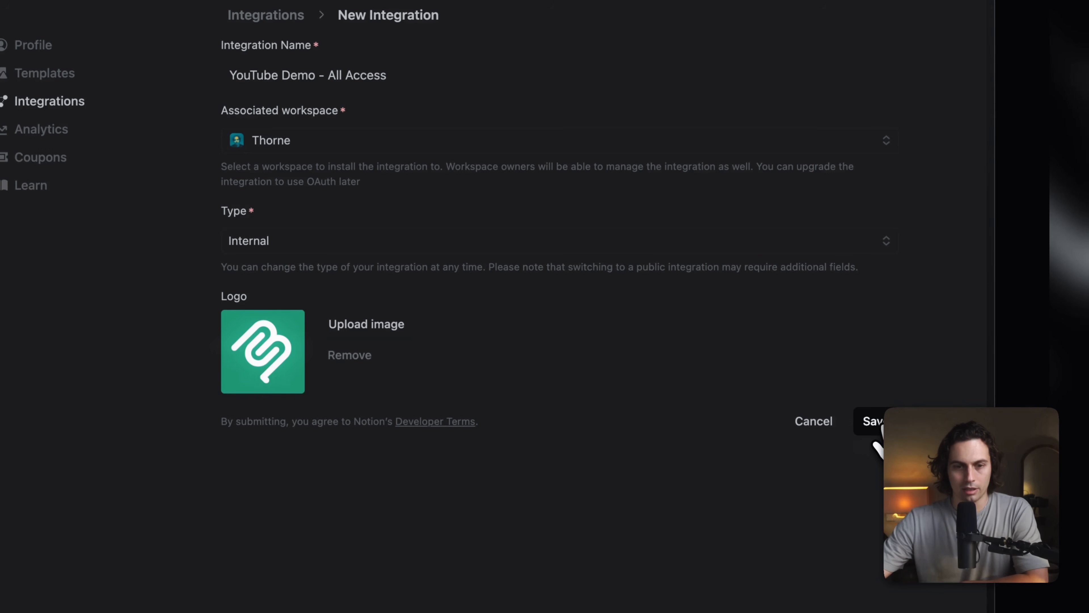
pyautogui.click(874, 422)
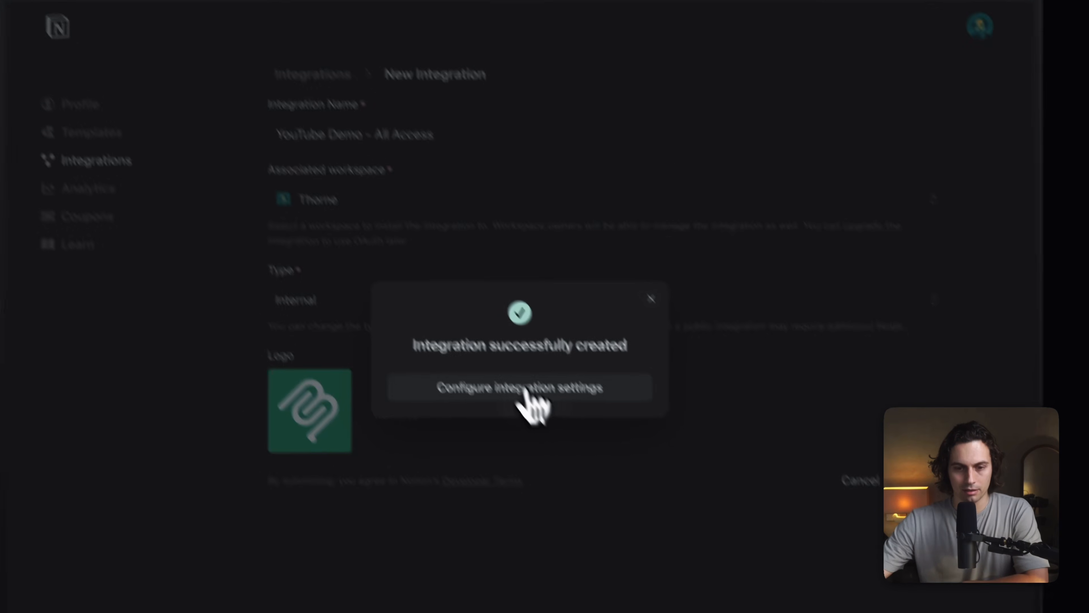
# Step: Open the new integration's settings, check its page Access section, and return to its Configuration
pyautogui.click(483, 330)
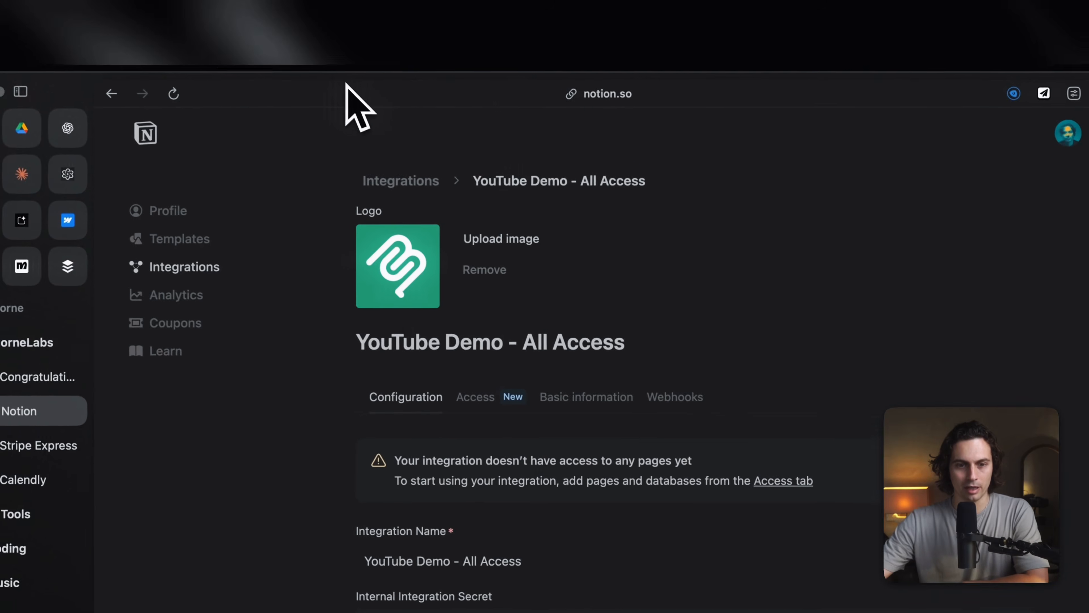
pyautogui.scroll(-1, 534, 407)
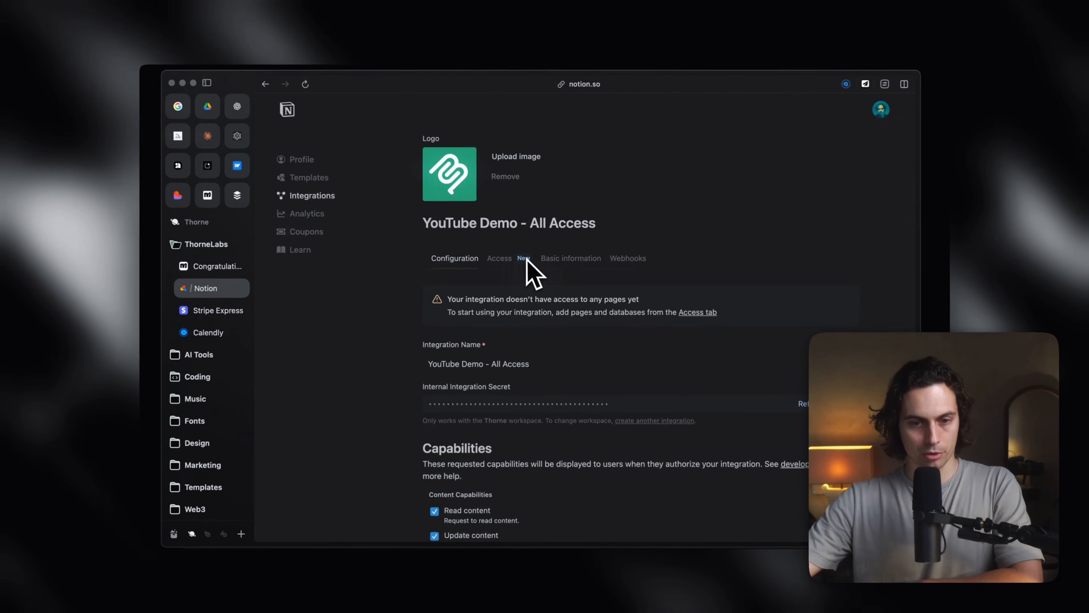
pyautogui.scroll(1, 502, 257)
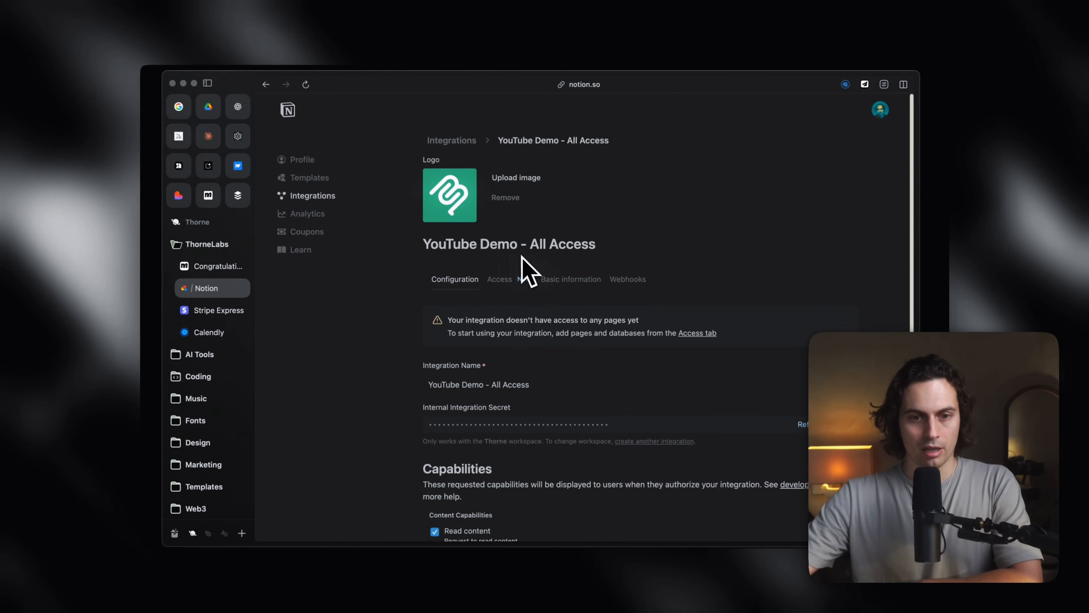
pyautogui.click(515, 284)
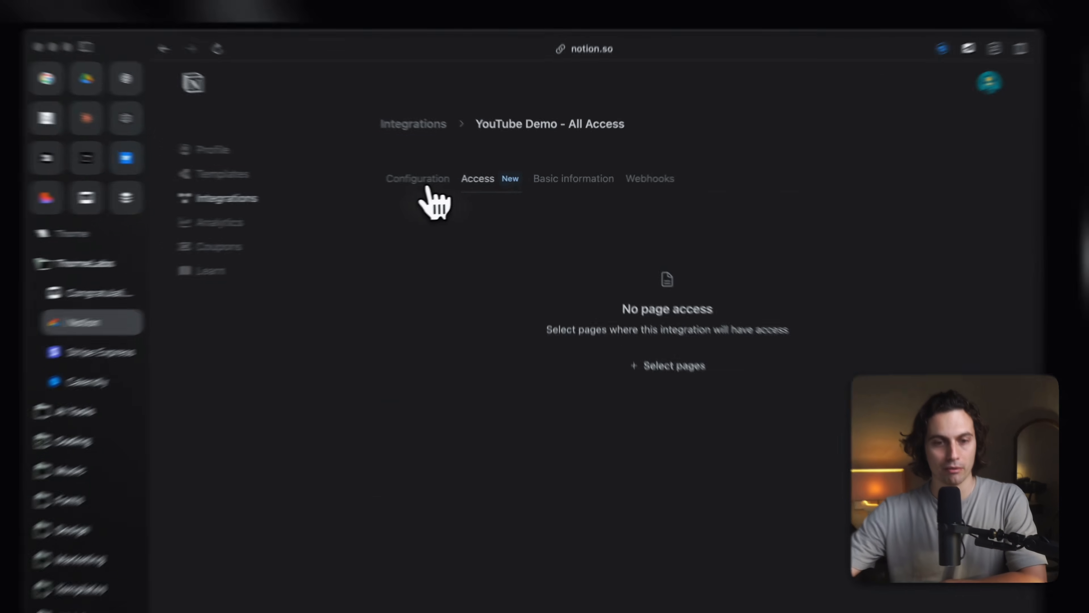
pyautogui.click(461, 182)
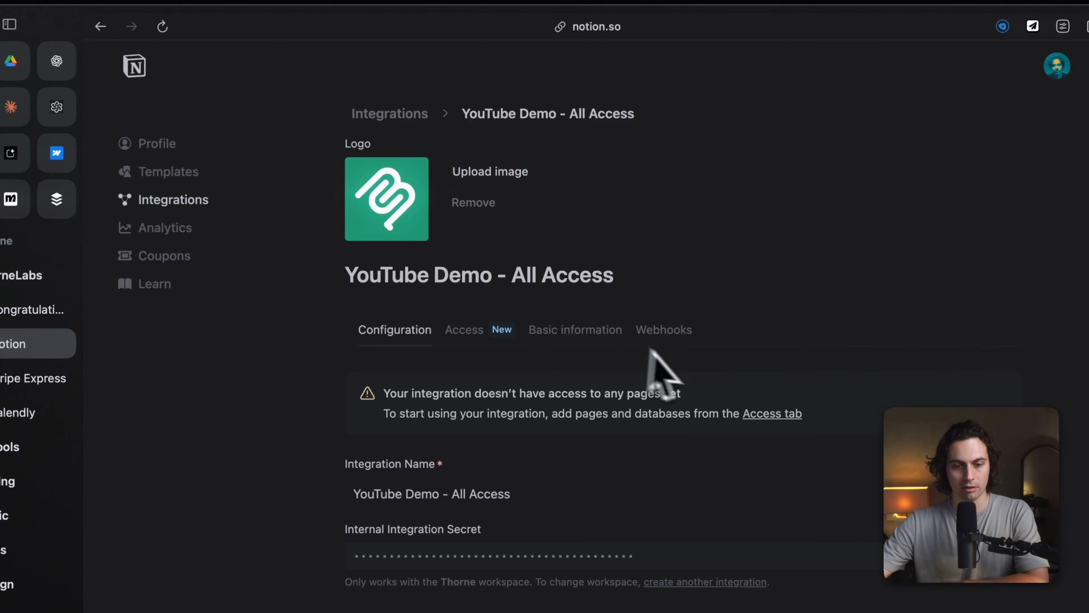
# Step: Review the integration's content, comment and user capabilities against its "All Access" name
pyautogui.scroll(-3, 709, 380)
pyautogui.scroll(-5, 709, 380)
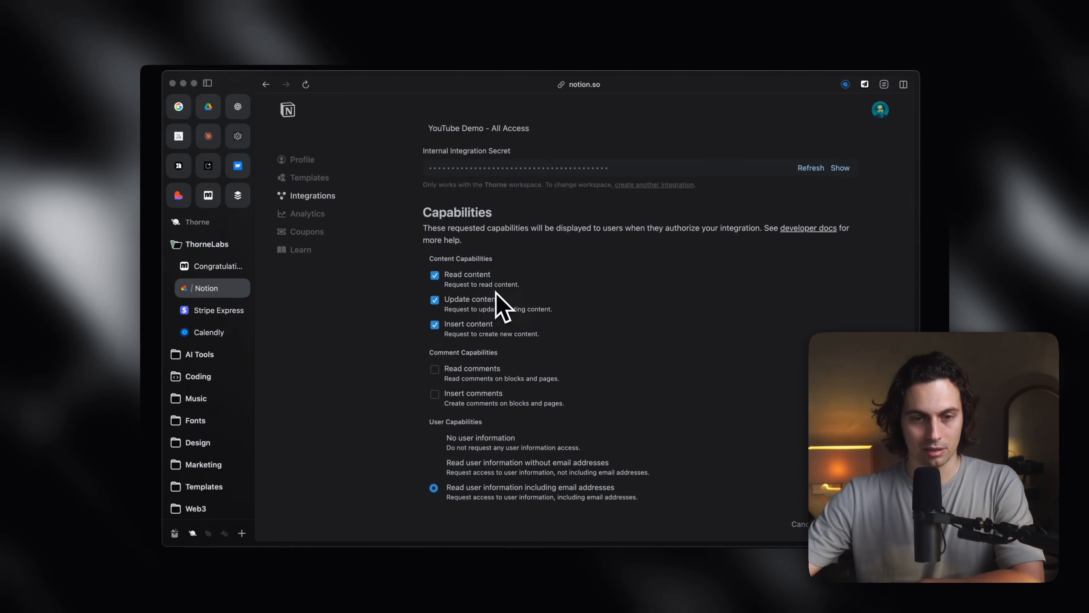
pyautogui.scroll(6, 499, 300)
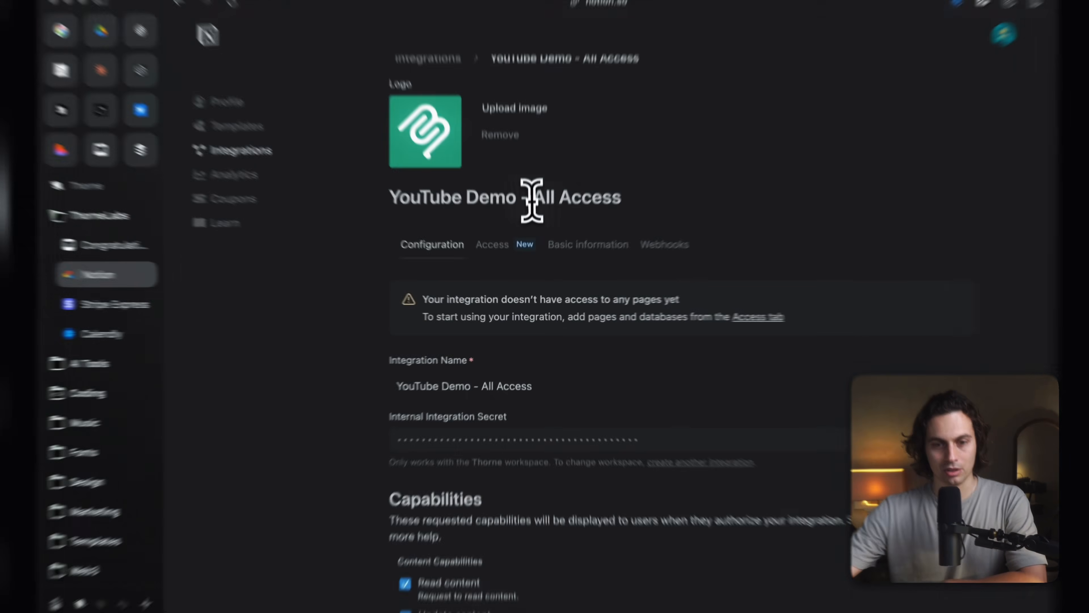
pyautogui.moveTo(532, 200); pyautogui.dragTo(637, 195)
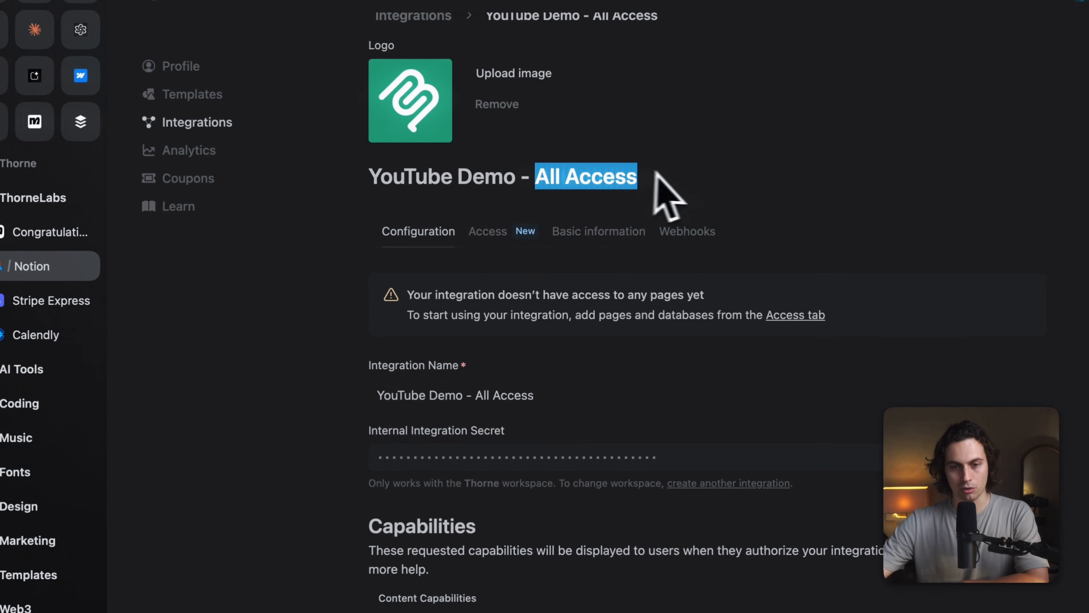
pyautogui.scroll(-6, 557, 330)
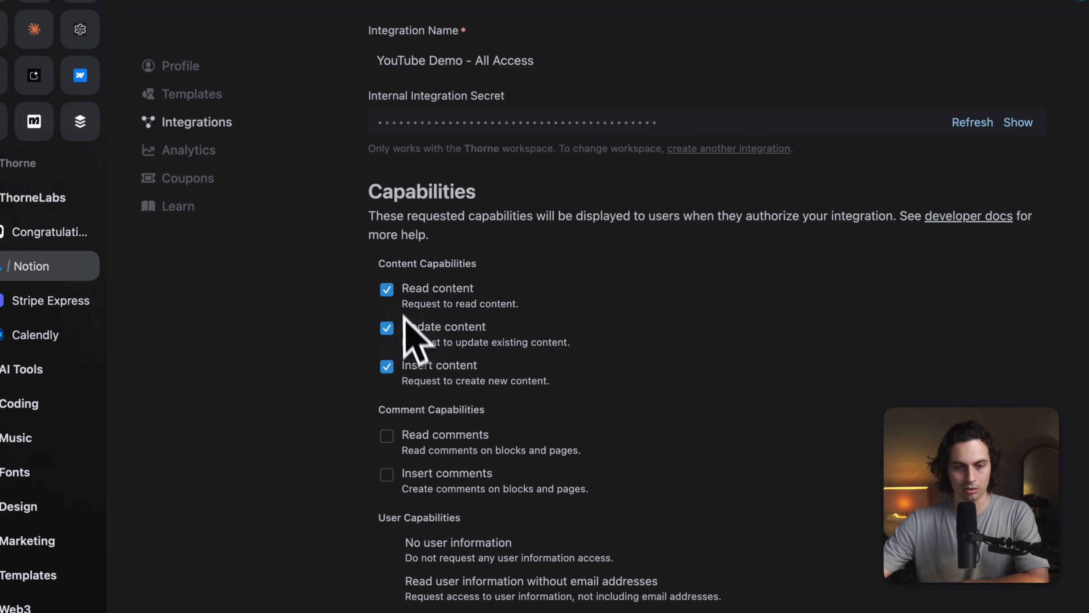
pyautogui.scroll(-2, 429, 424)
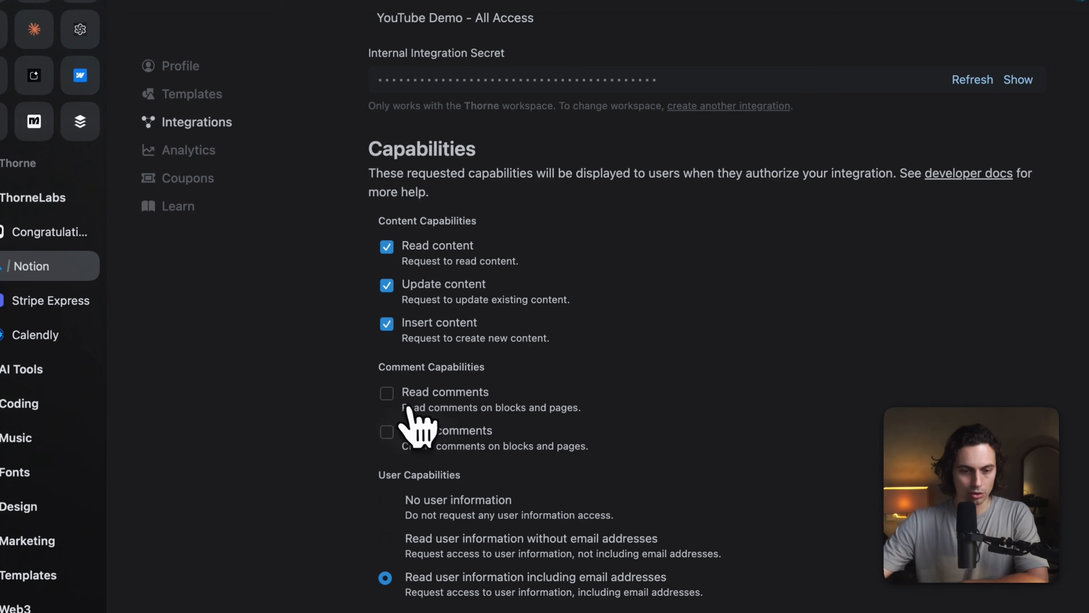
# Step: Try enabling the Read comments and Insert comments capabilities, and clear both again
pyautogui.click(387, 394)
pyautogui.click(388, 432)
pyautogui.scroll(-2, 600, 462)
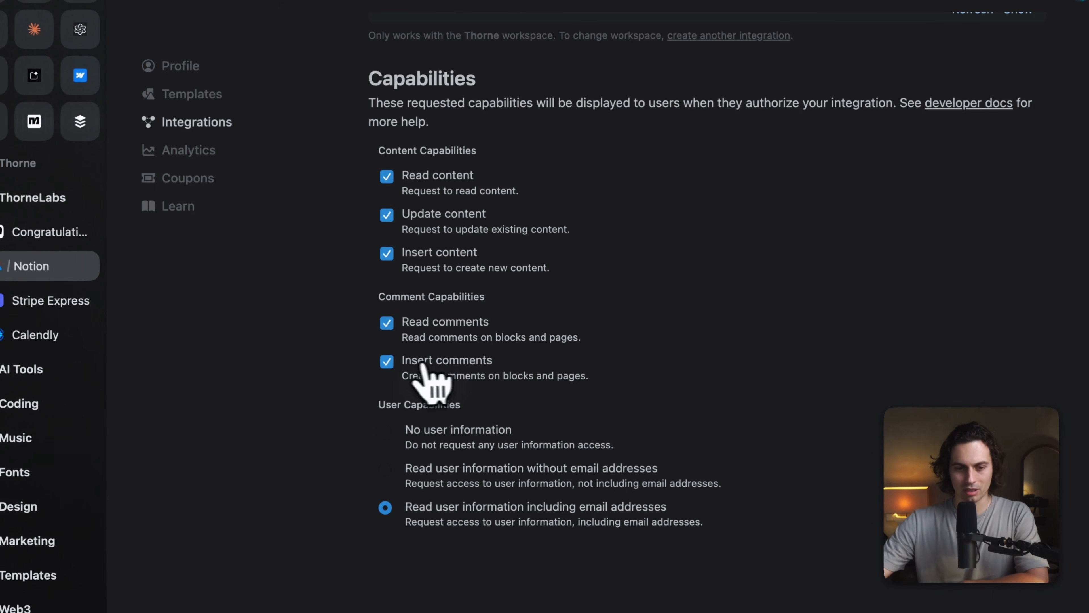
pyautogui.click(387, 361)
pyautogui.click(387, 322)
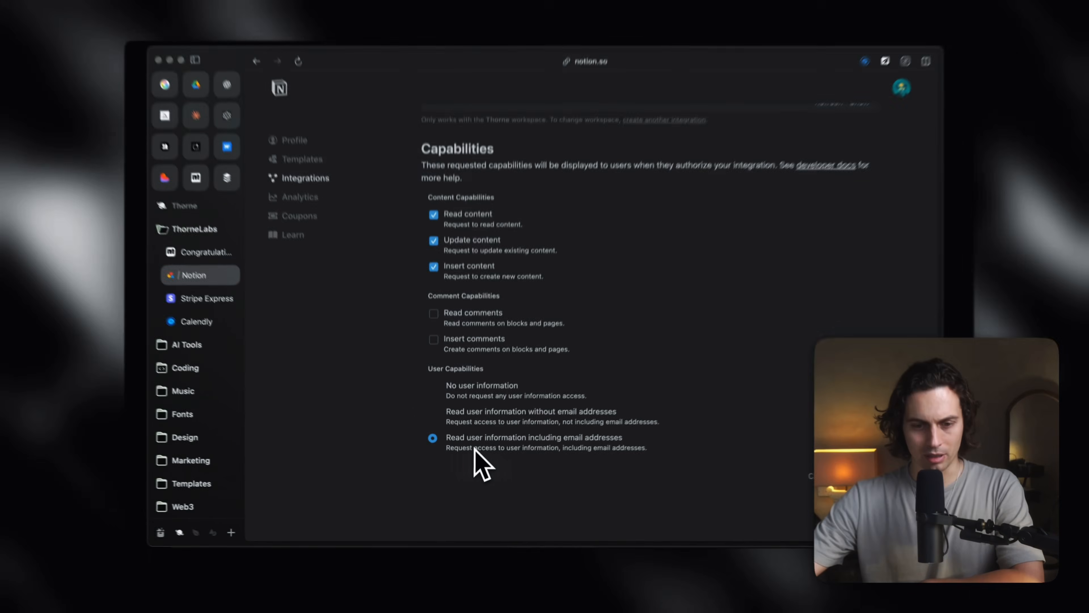
# Step: Reveal the Internal Integration Secret and highlight the full token to inspect it
pyautogui.scroll(8, 601, 464)
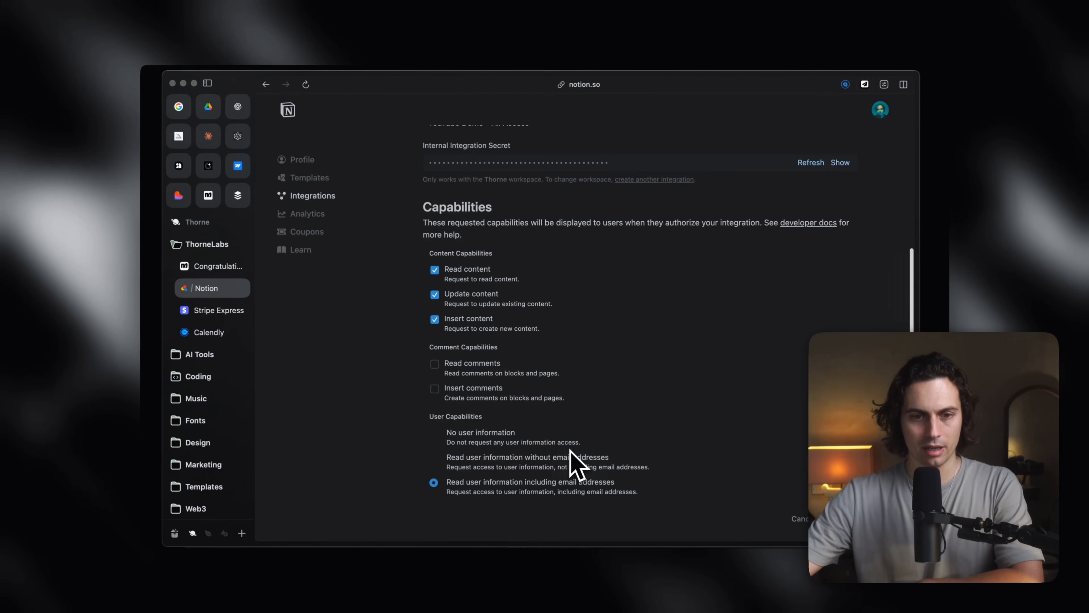
pyautogui.scroll(2, 576, 463)
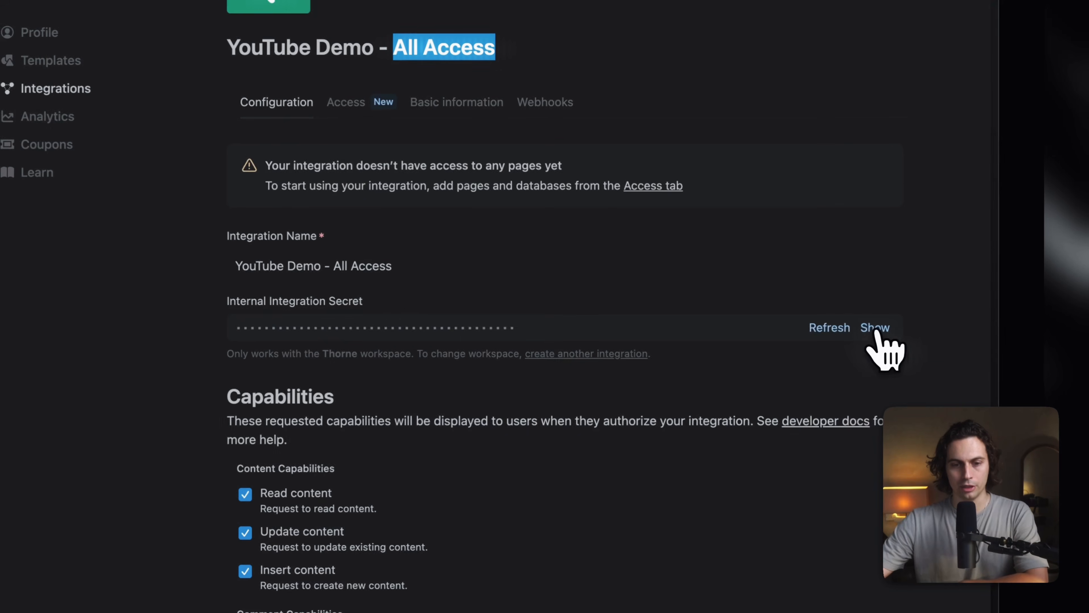
pyautogui.click(836, 349)
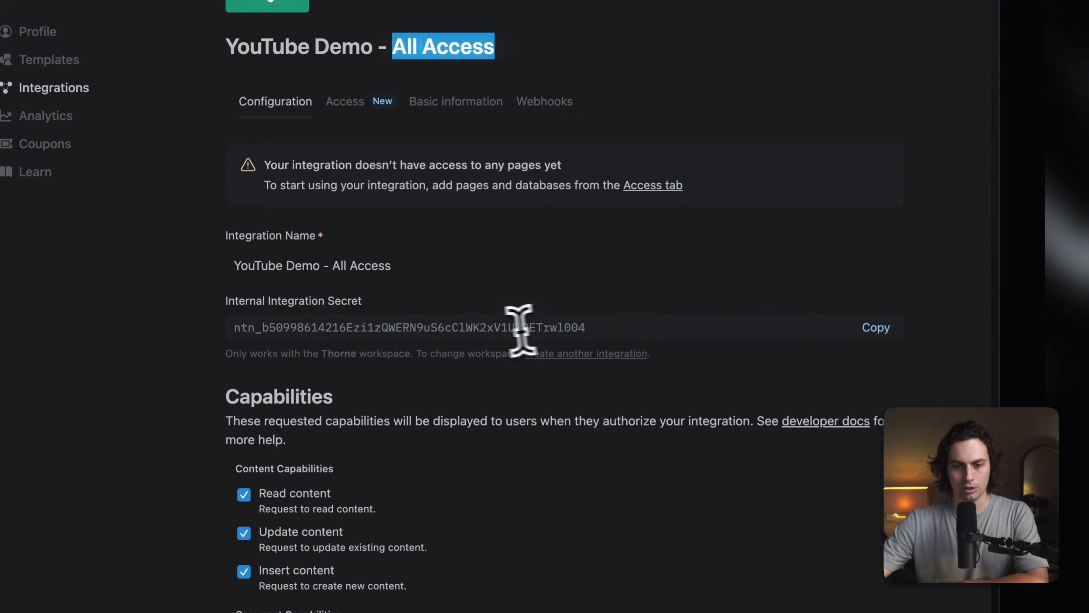
pyautogui.doubleClick(502, 327)
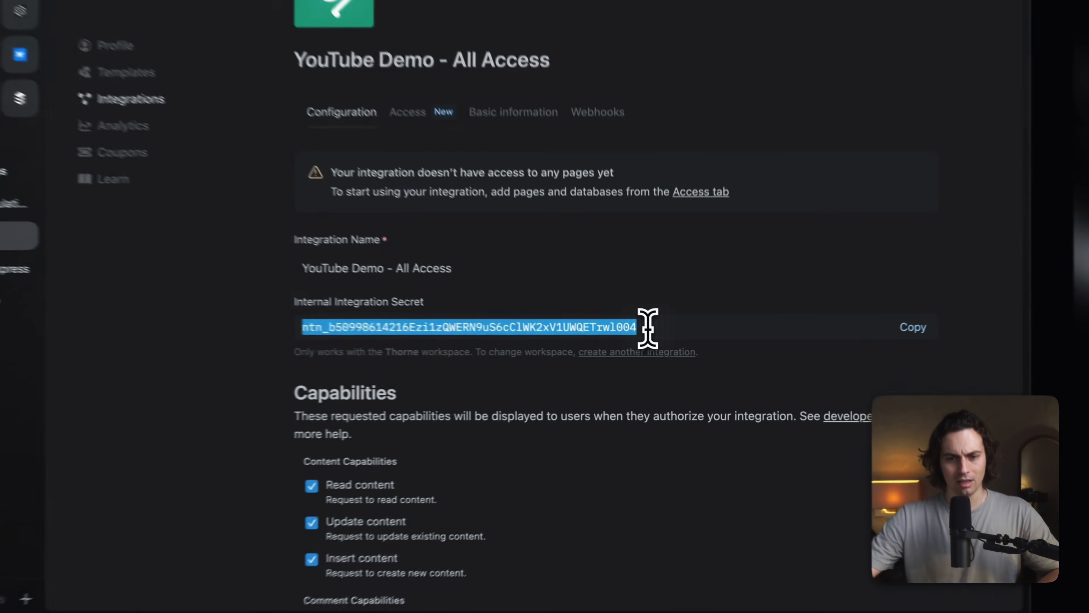
pyautogui.click(661, 351)
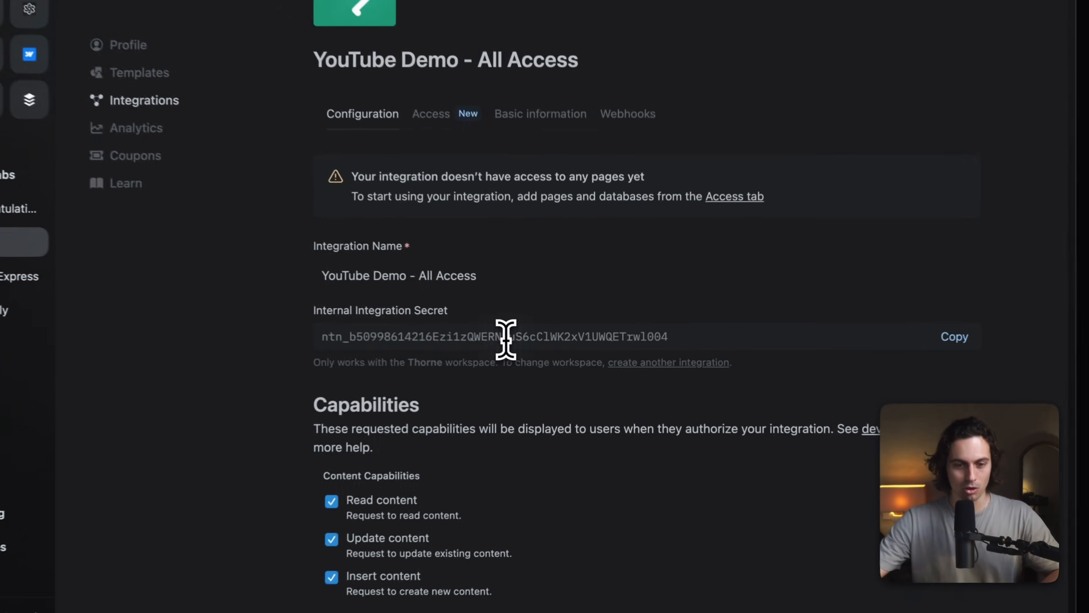
pyautogui.doubleClick(531, 350)
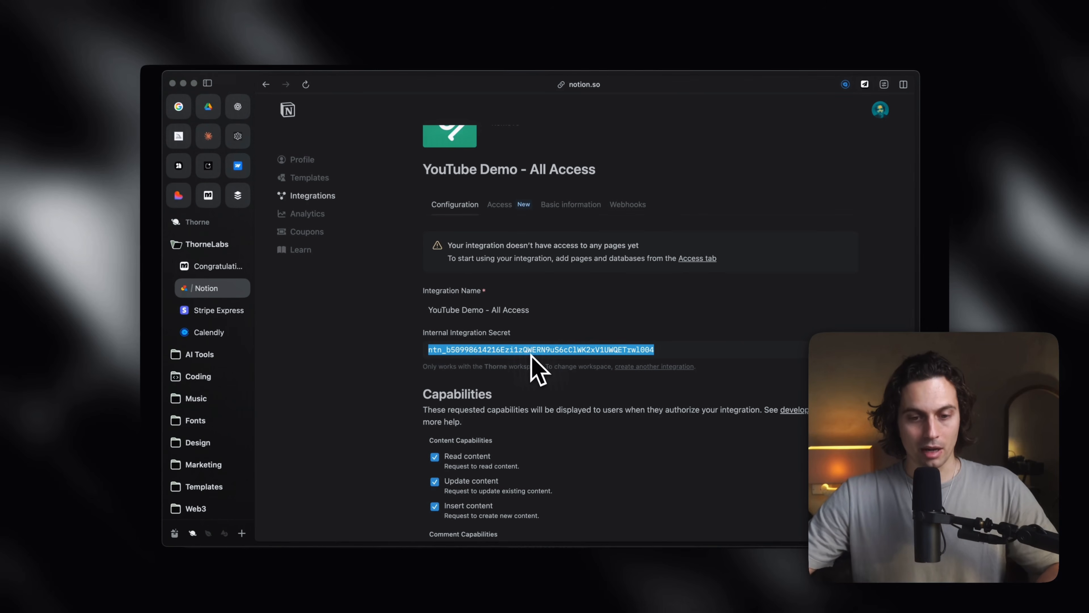
pyautogui.click(622, 350)
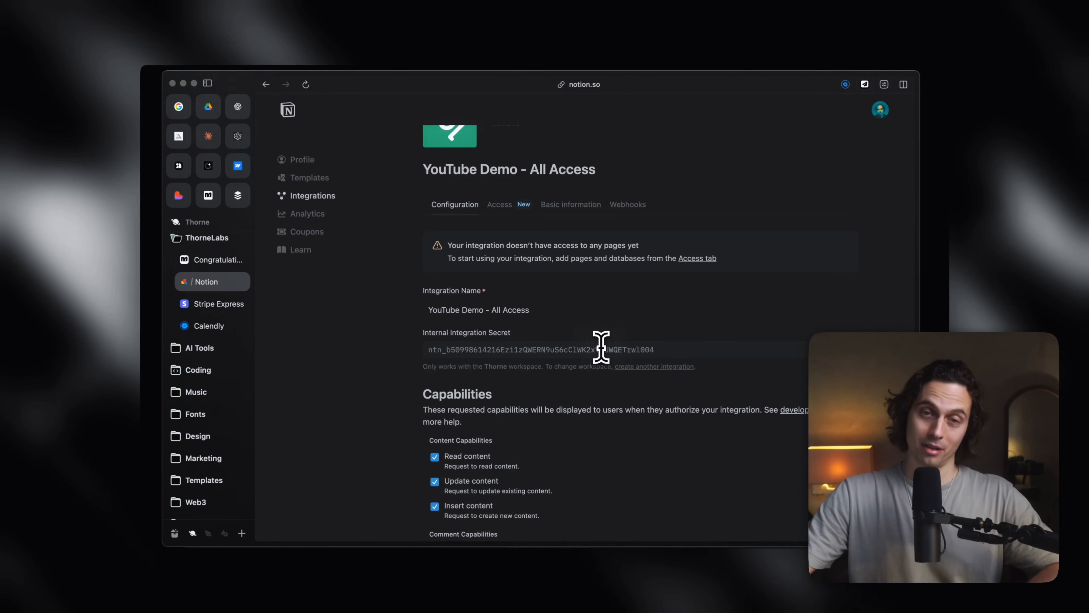
# Step: Switch to the open GitHub page of makenotion/notion-mcp-server and check its full address
pyautogui.scroll(-5, 214, 430)
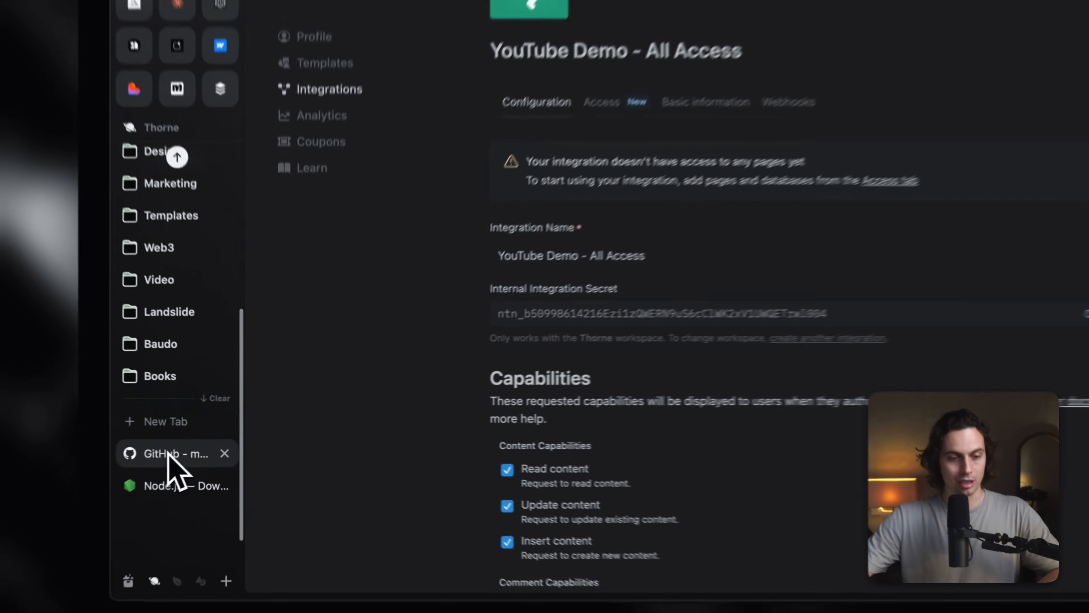
pyautogui.click(202, 446)
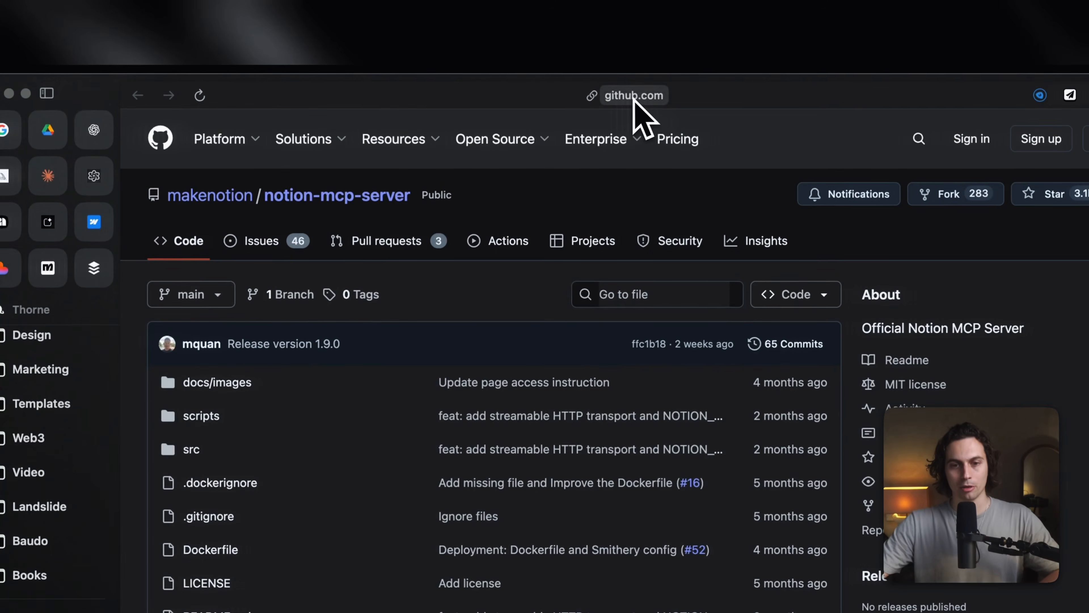
pyautogui.click(637, 98)
pyautogui.click(663, 330)
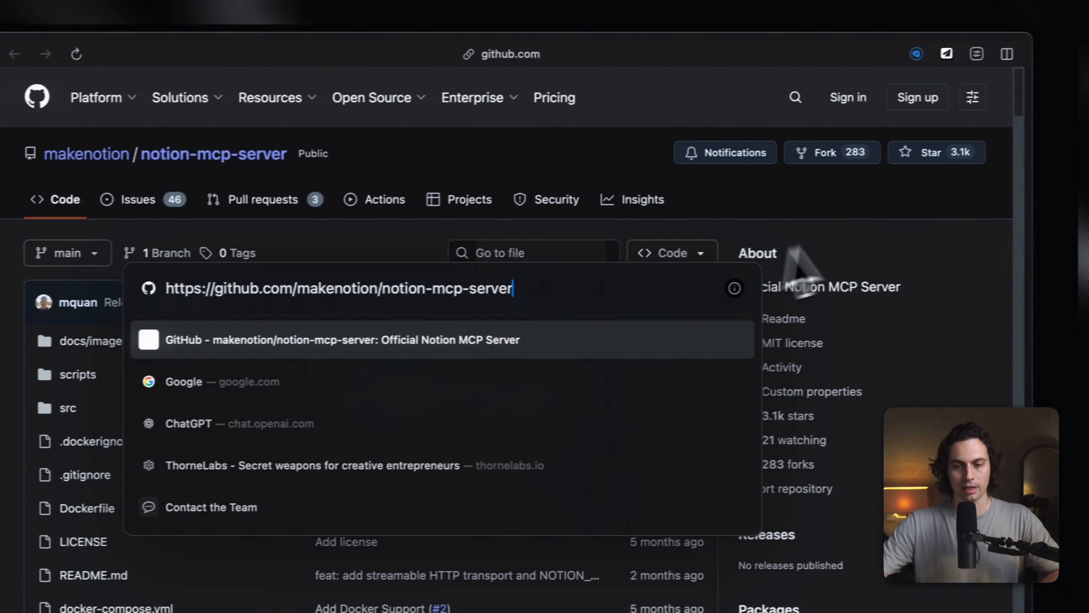
pyautogui.click(995, 266)
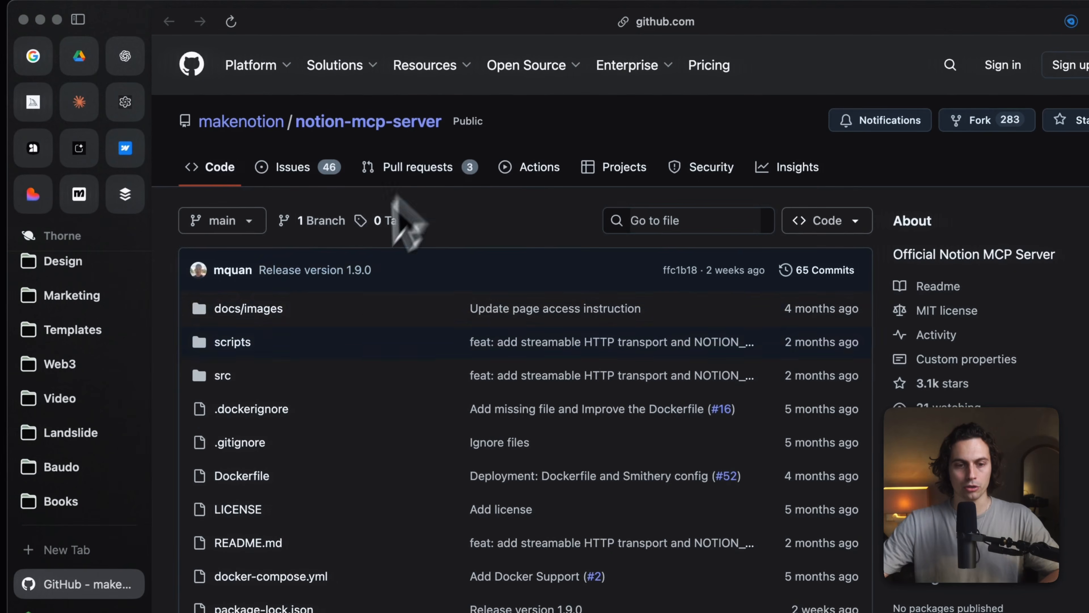
# Step: Find "Adding MCP config to your client" in the README and select the Option 1 NOTION_TOKEN configuration code
pyautogui.scroll(-10, 429, 386)
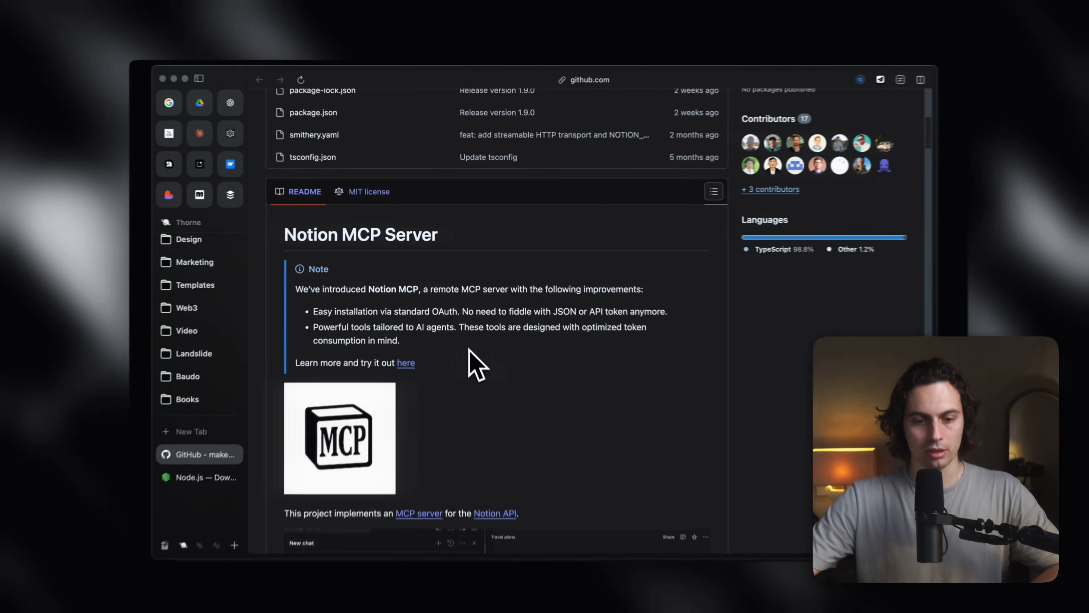
pyautogui.scroll(-10, 487, 429)
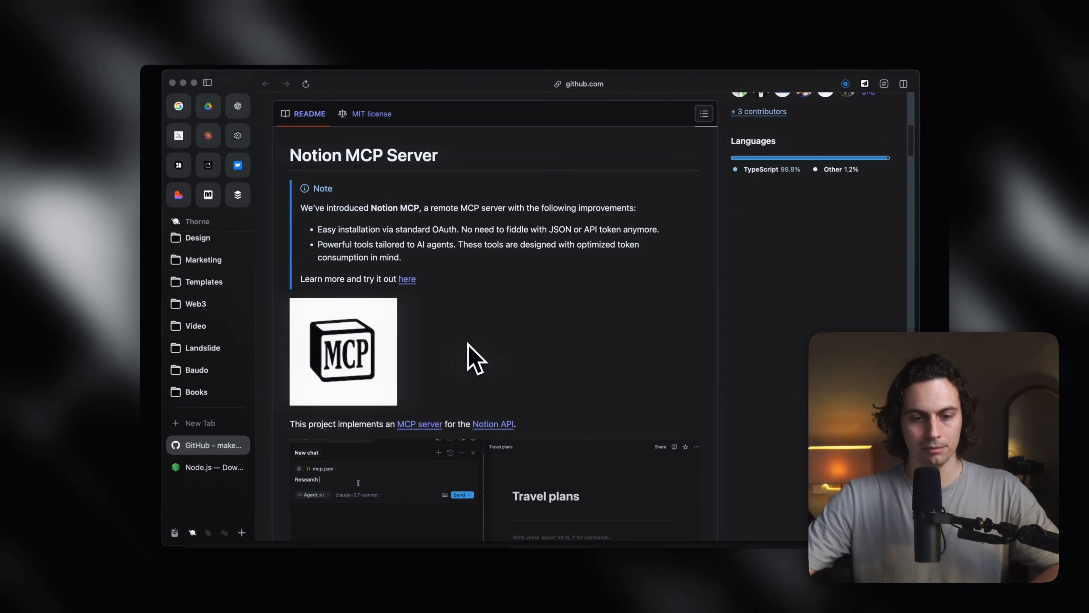
pyautogui.scroll(-5, 404, 268)
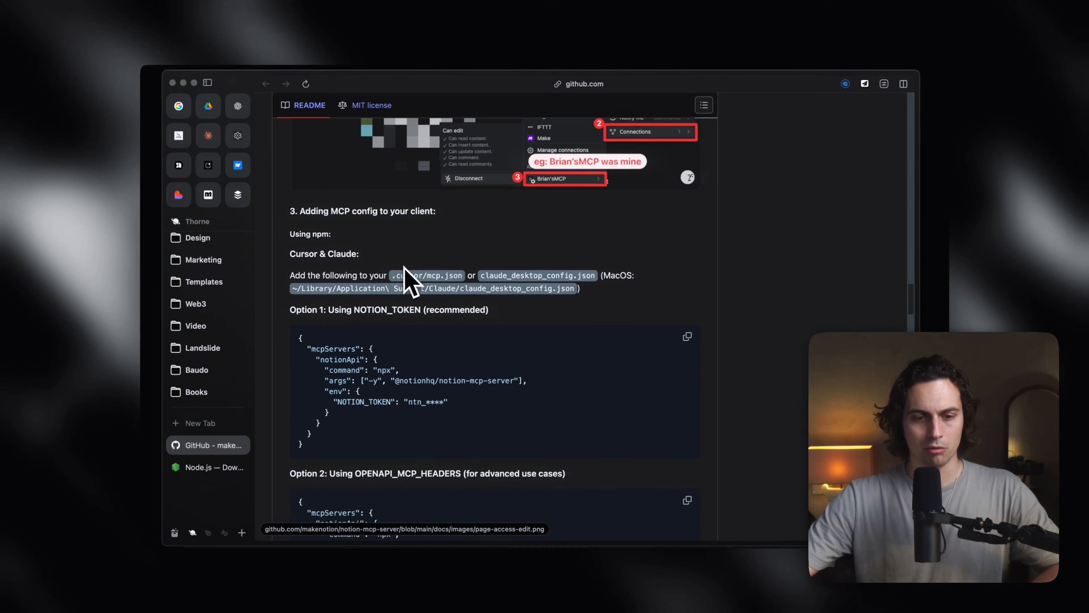
pyautogui.scroll(-1, 388, 301)
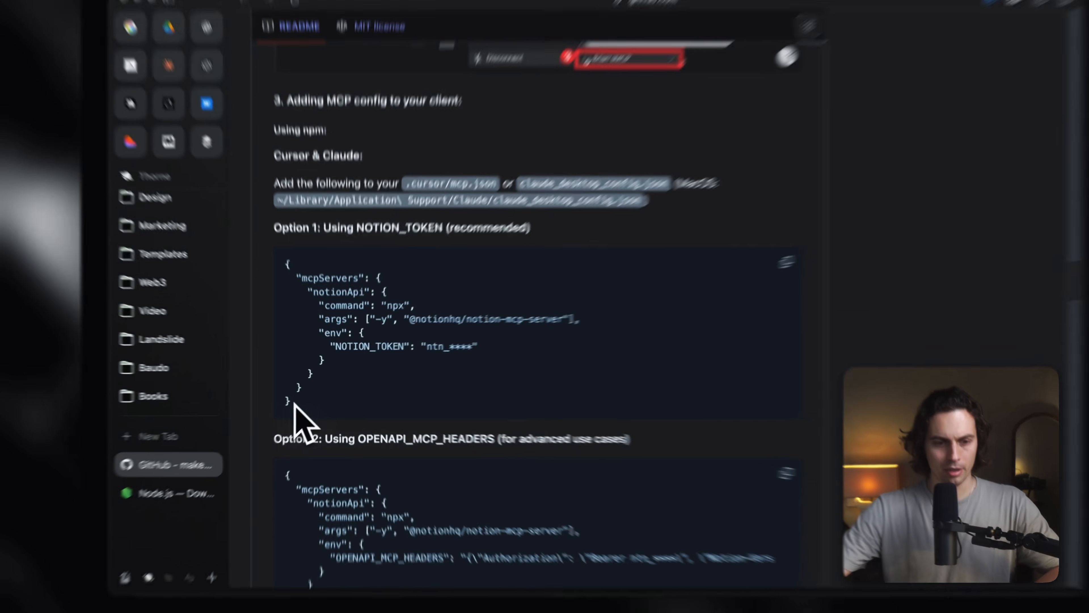
pyautogui.moveTo(304, 399); pyautogui.dragTo(279, 239)
pyautogui.press('super+c')
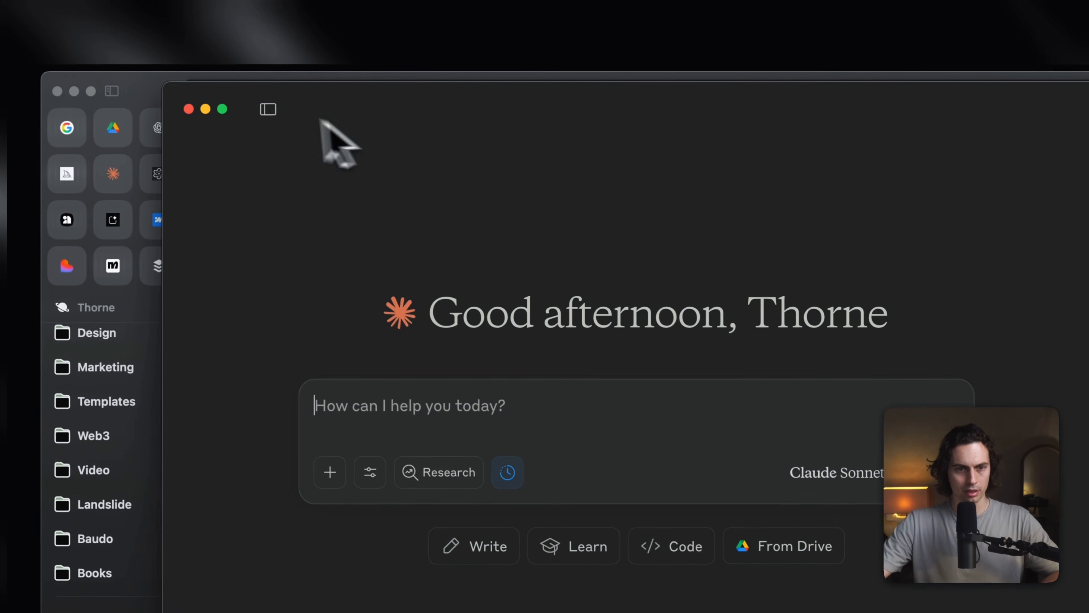
# Step: In the Claude app, open the Developer settings and reveal the local MCP server config file for editing
pyautogui.click(94, 22)
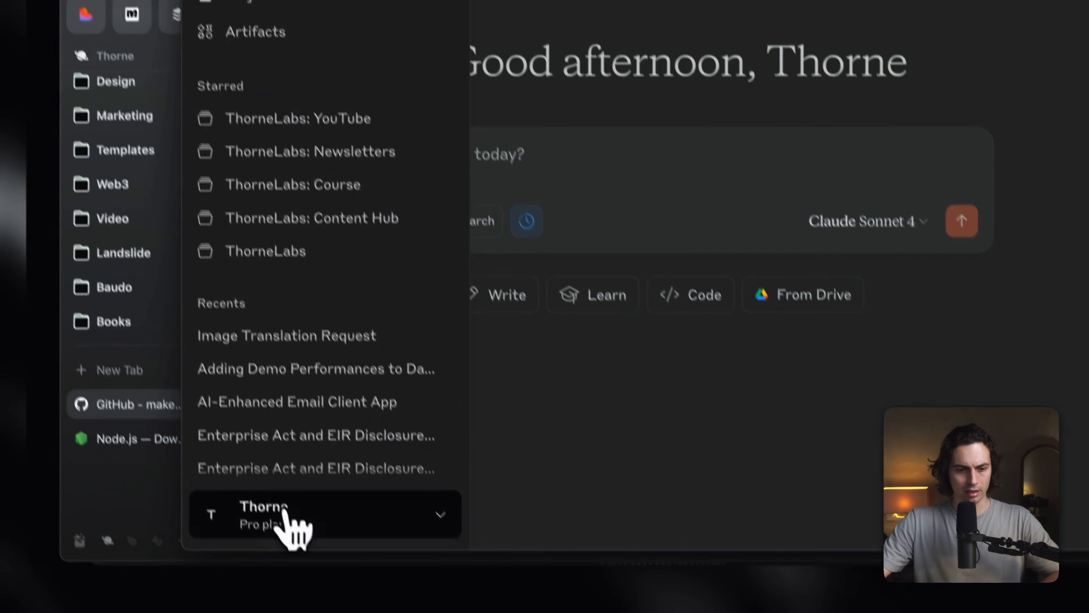
pyautogui.click(287, 518)
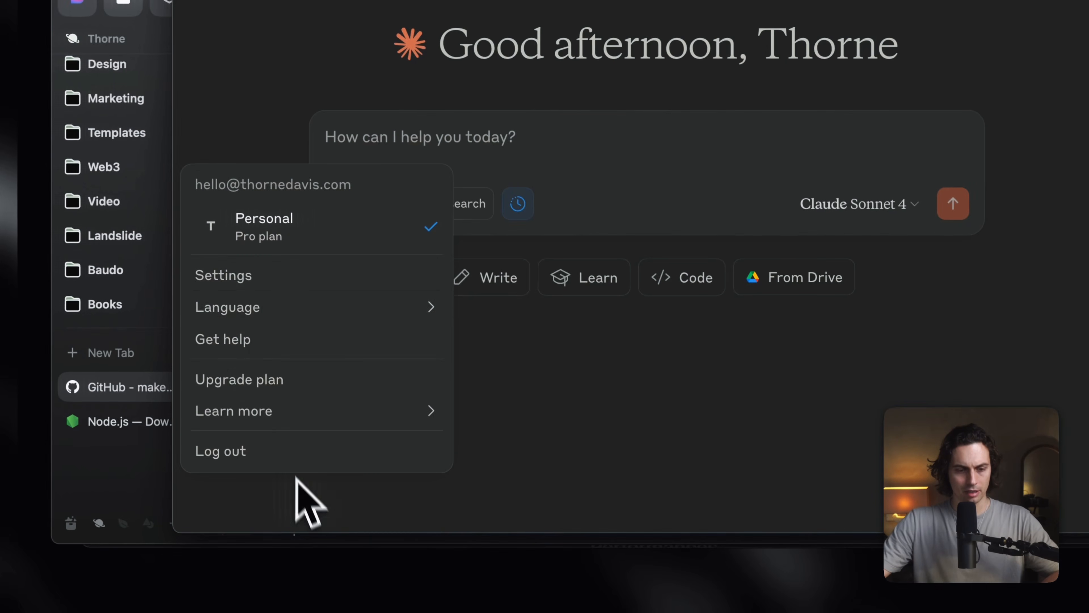
pyautogui.click(236, 278)
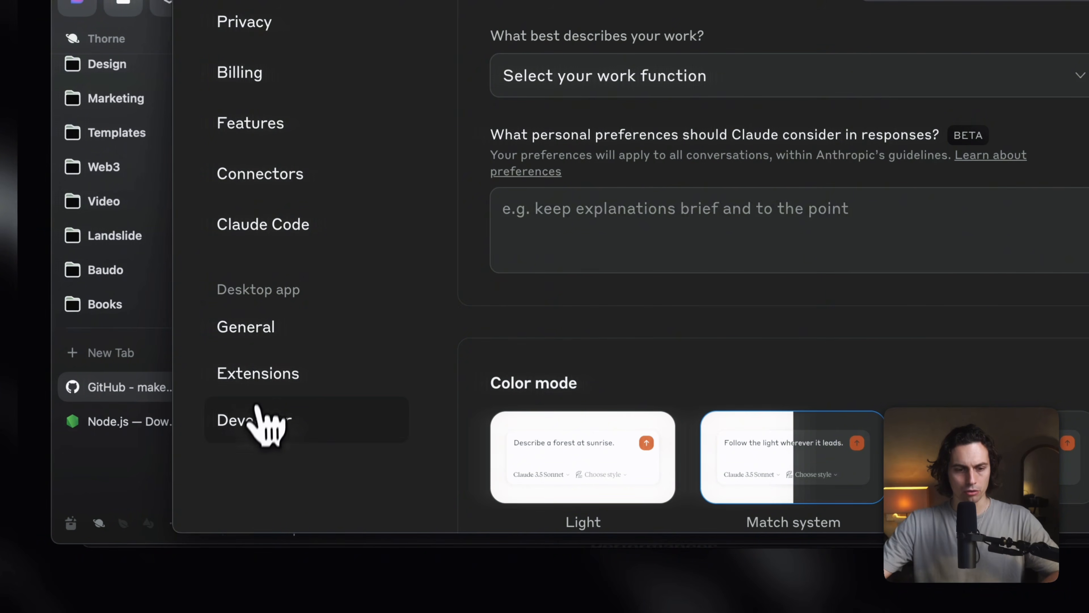
pyautogui.click(259, 422)
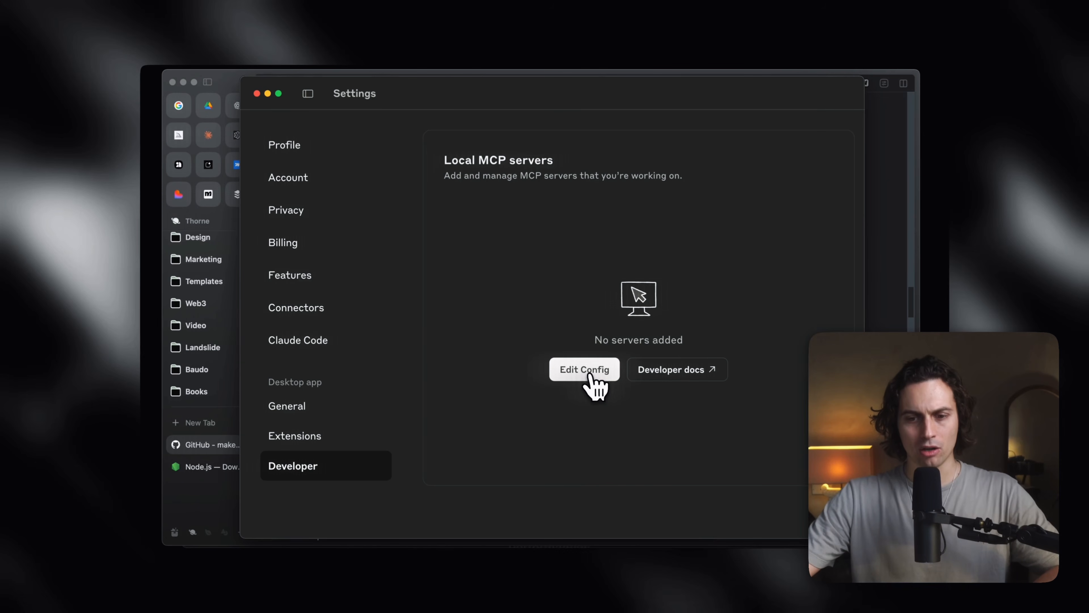
pyautogui.click(590, 374)
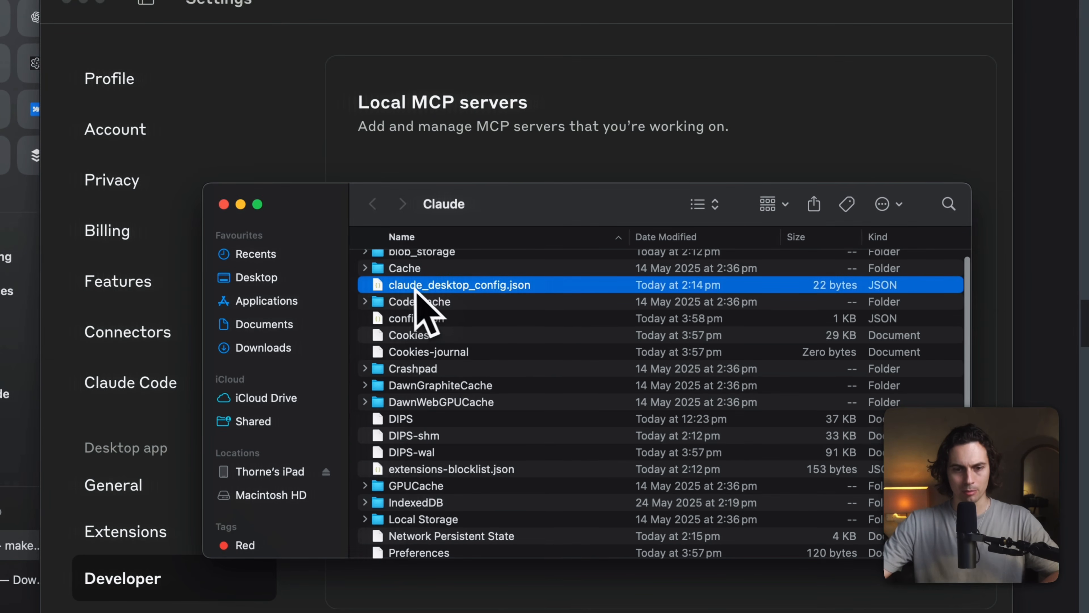
# Step: Open claude_desktop_config.json in TextEdit and replace its contents with the copied Option 1 NOTION_TOKEN configuration
pyautogui.rightClick(455, 288)
pyautogui.moveTo(682, 313)
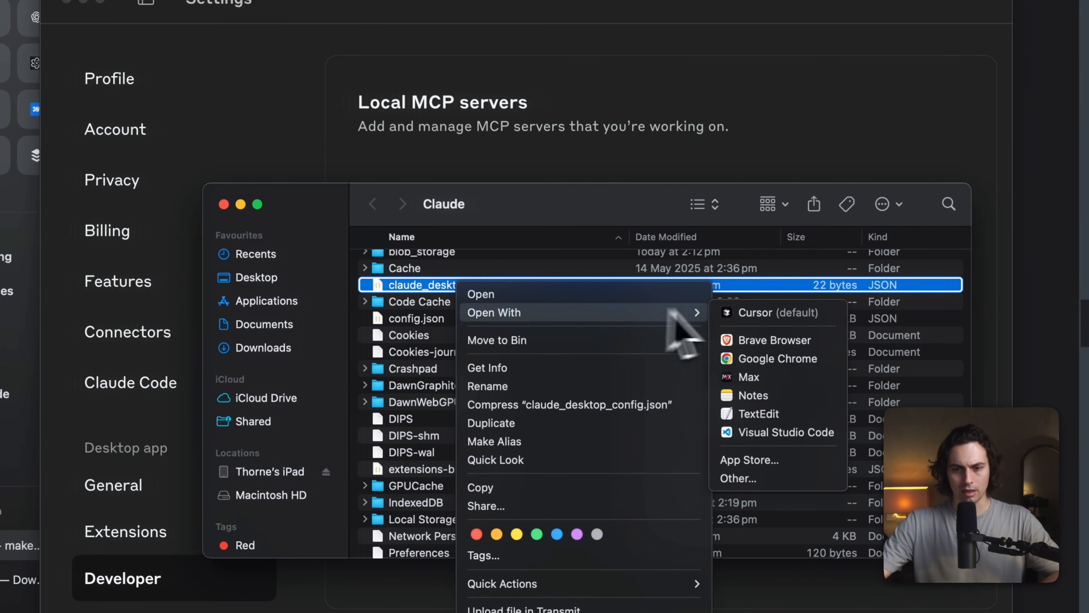
pyautogui.click(771, 415)
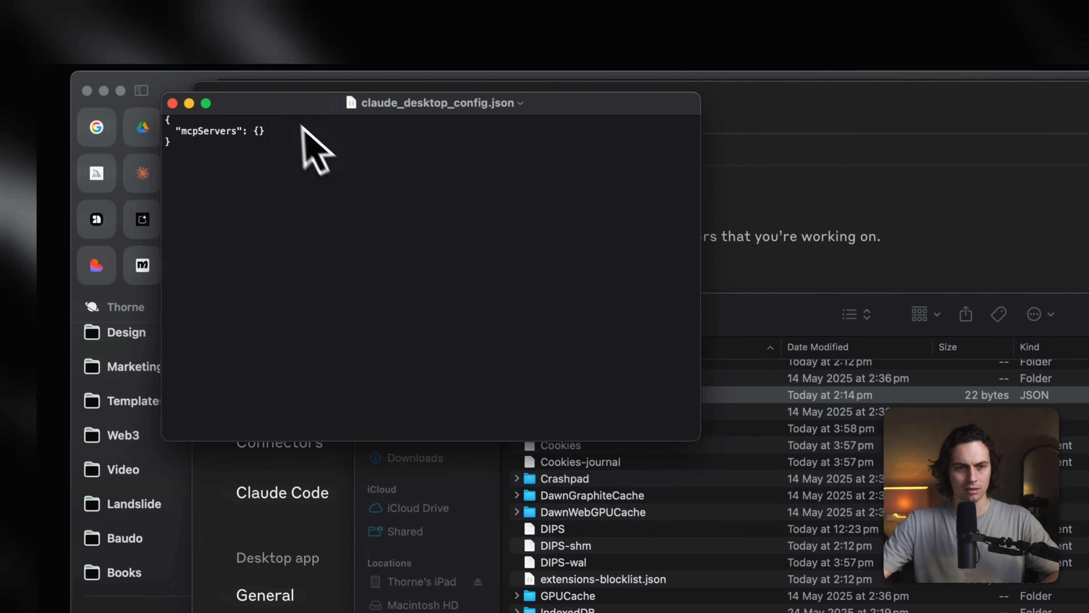
pyautogui.moveTo(204, 52); pyautogui.dragTo(367, 212)
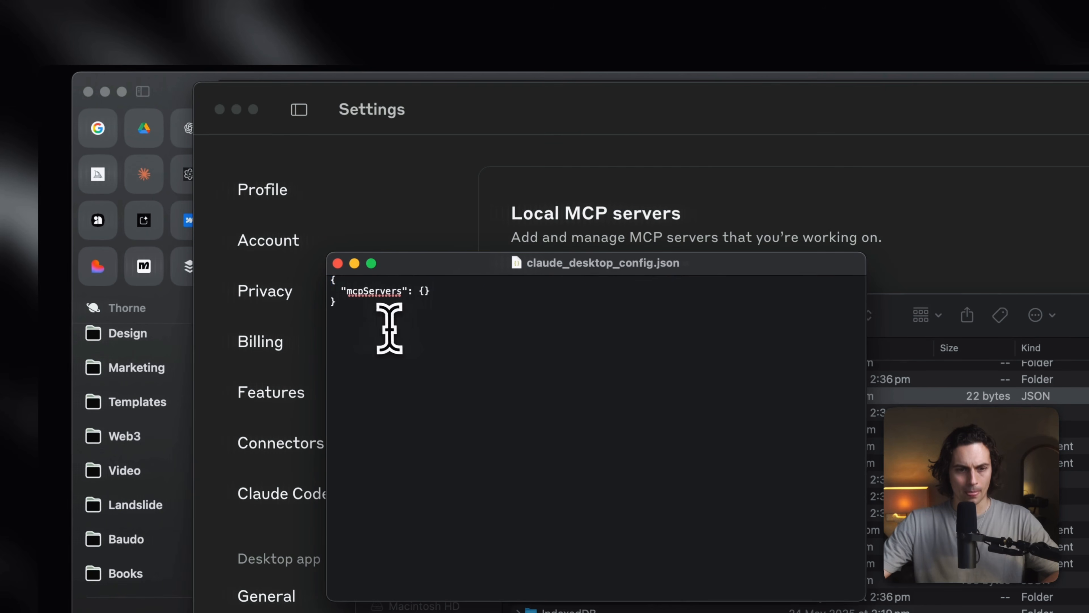
pyautogui.press('super+a')
pyautogui.press('super+v')
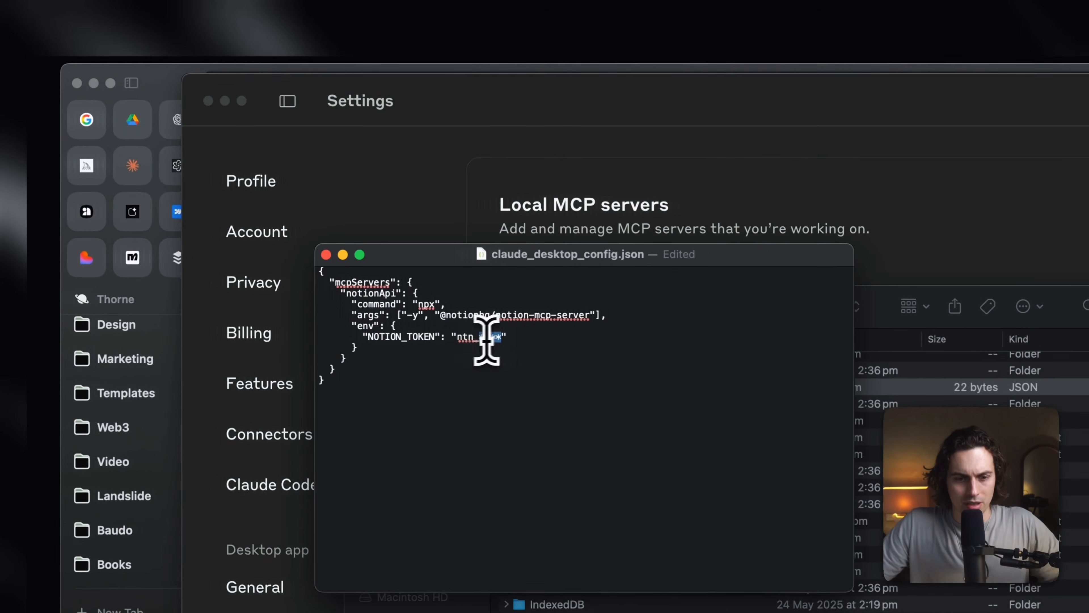
# Step: Select the token placeholder in the config, and copy the Internal Integration Secret from Notion's YouTube Demo - All Access integration page
pyautogui.moveTo(442, 247); pyautogui.dragTo(417, 250)
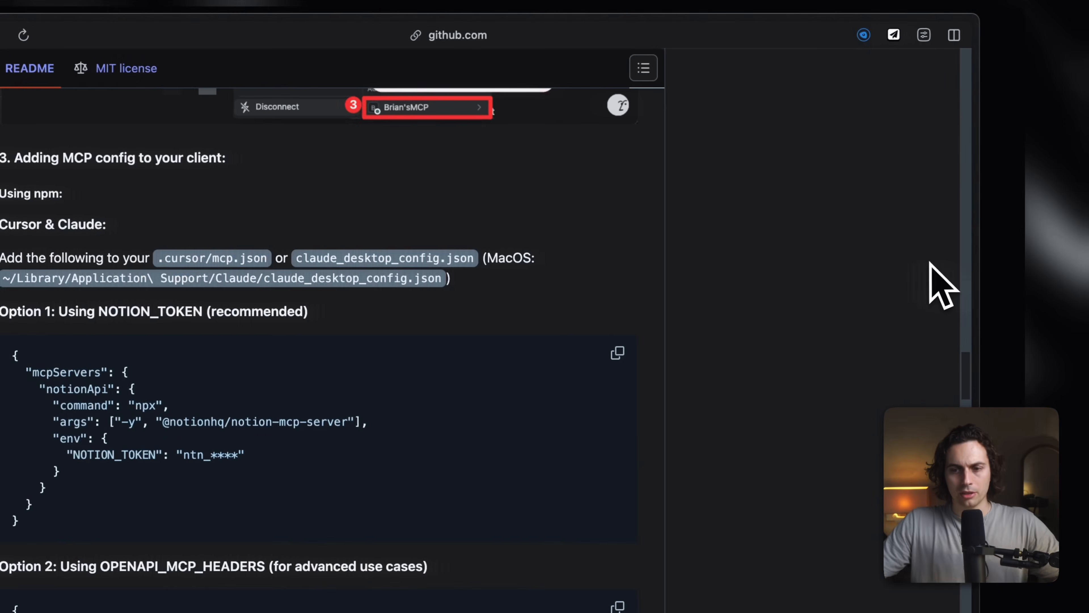
pyautogui.scroll(5, 182, 445)
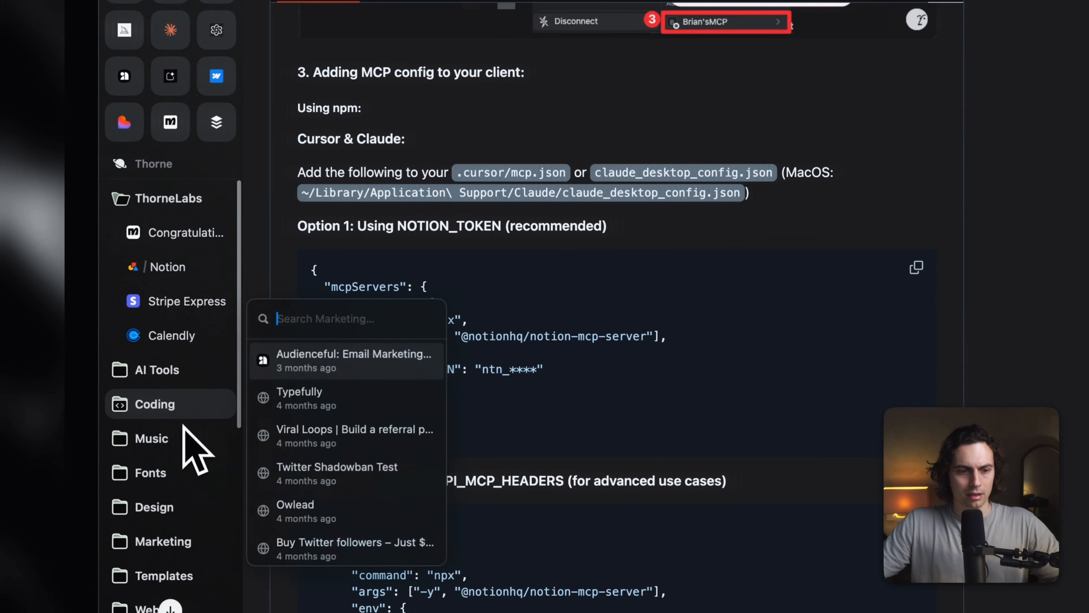
pyautogui.click(169, 268)
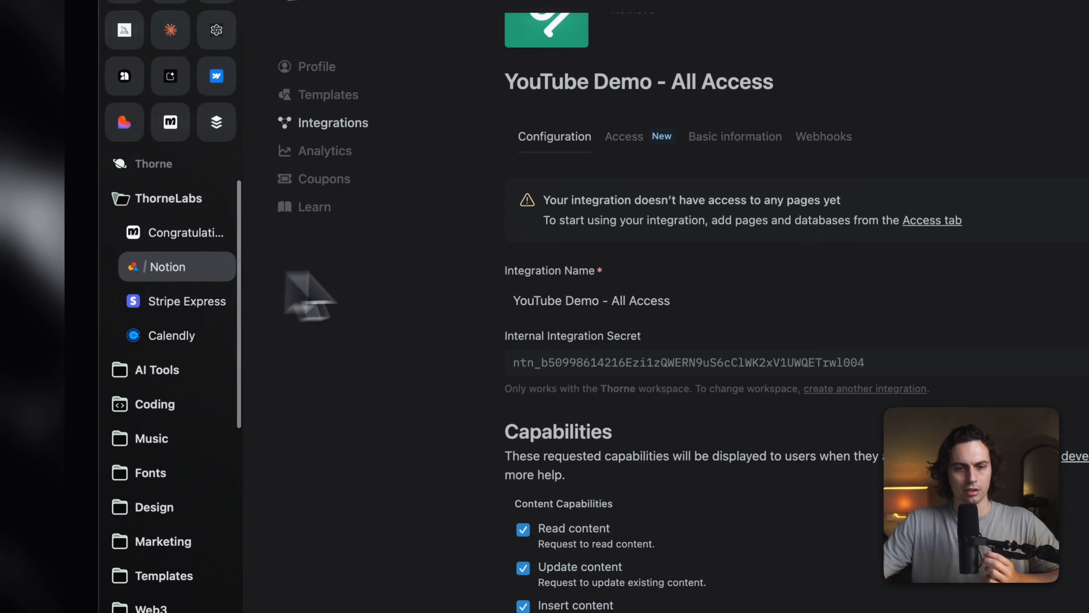
pyautogui.click(855, 326)
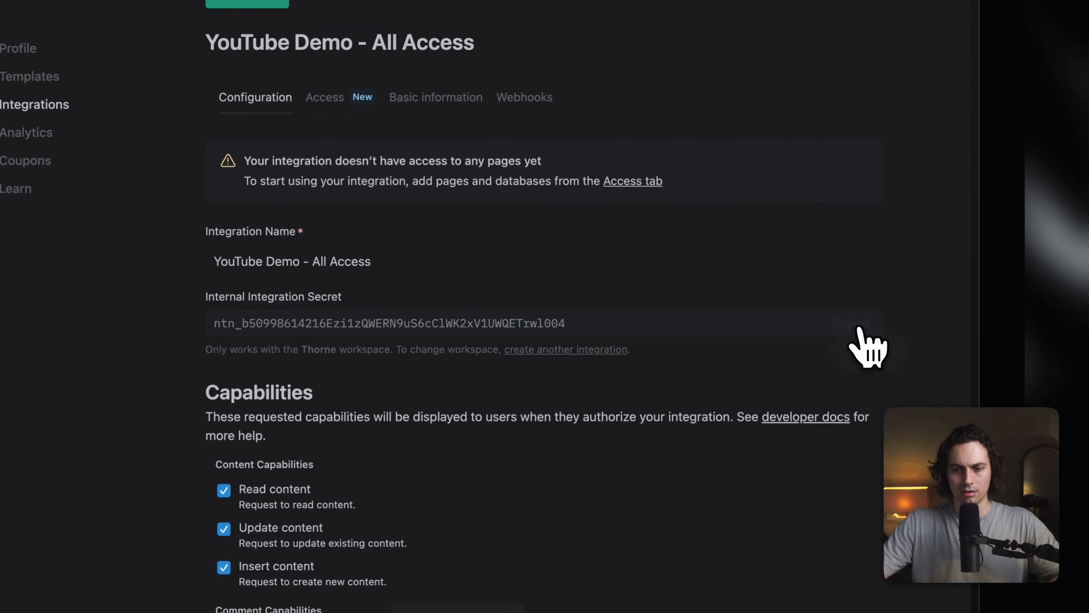
# Step: Paste the integration secret as the NOTION_TOKEN value in claude_desktop_config.json, then save and close the file
pyautogui.hotkey('ctrl', 'Up')
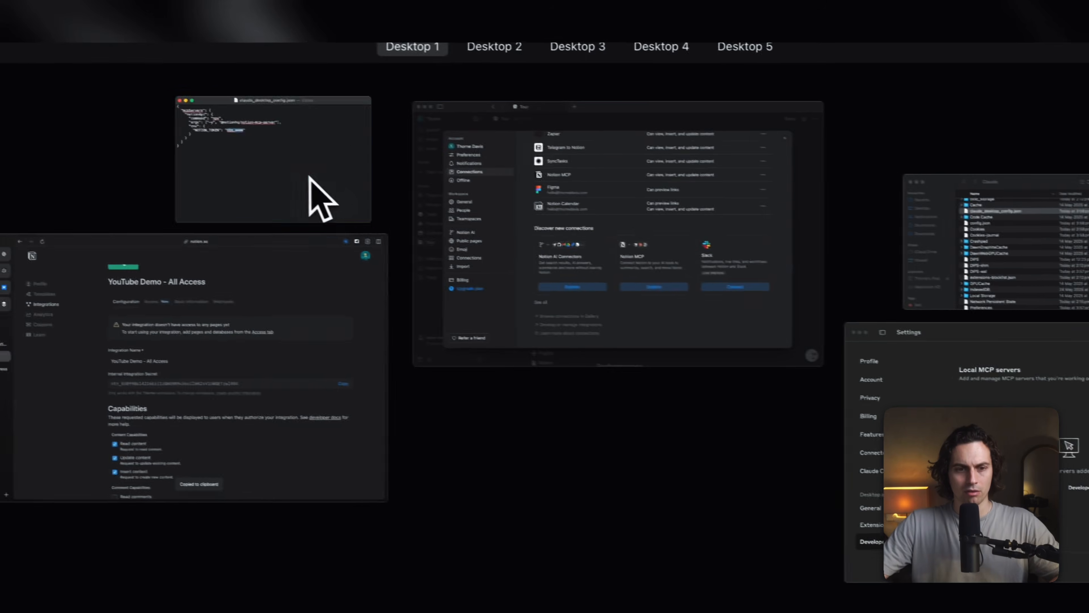
pyautogui.click(173, 127)
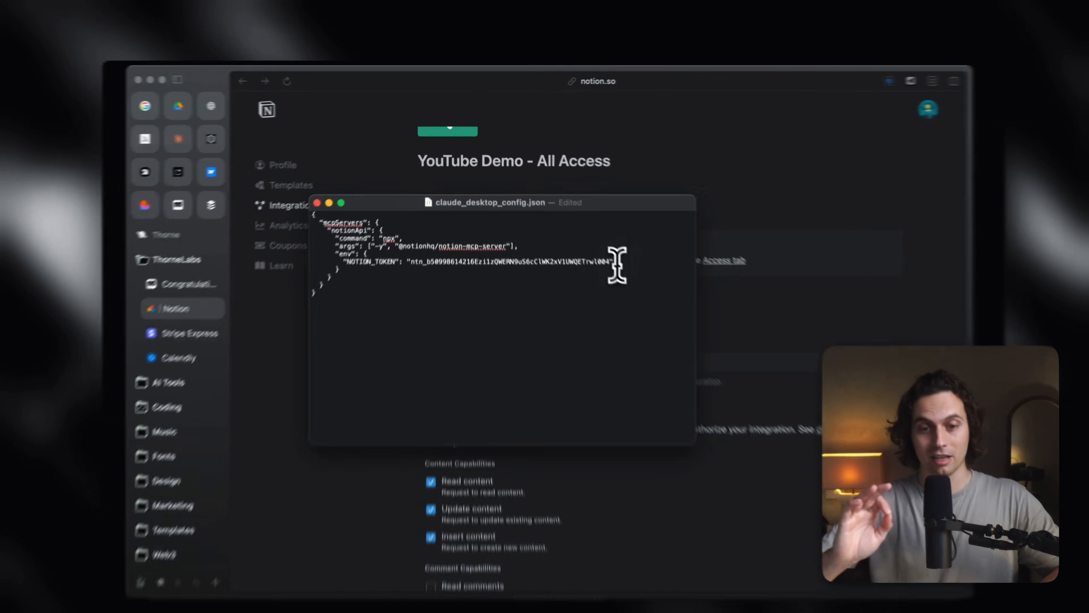
pyautogui.press('super+s')
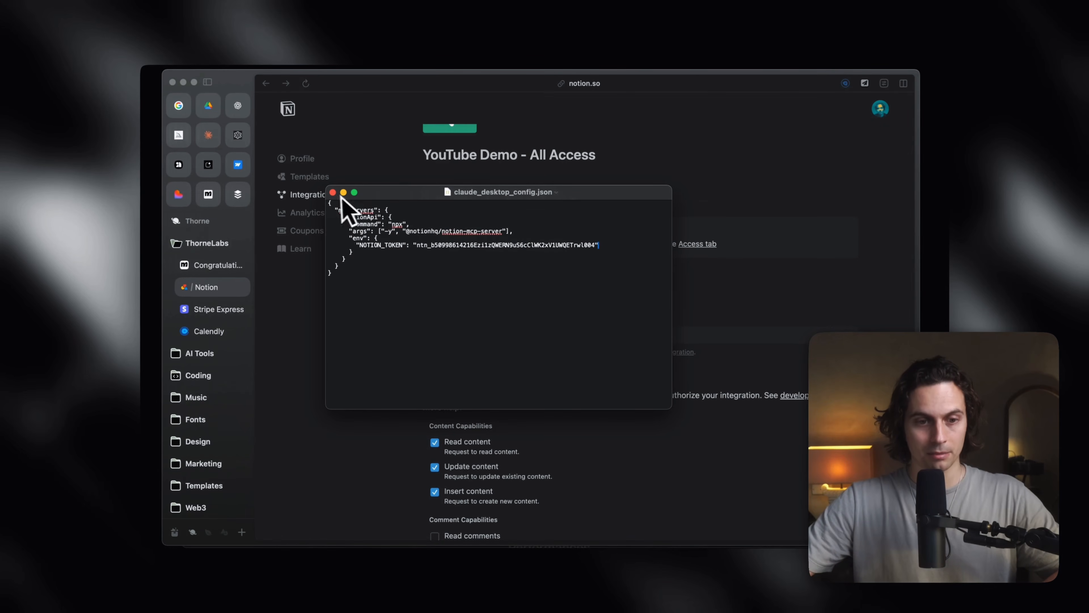
pyautogui.click(333, 193)
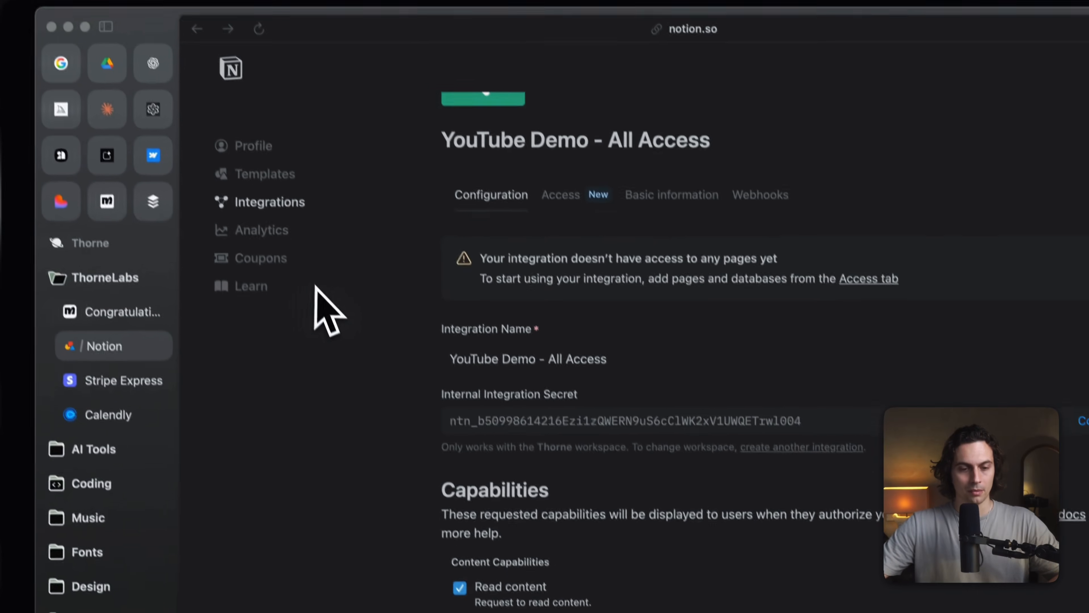
# Step: Switch back to Claude, close its Settings window and quit the app completely
pyautogui.hotkey('ctrl', 'Up')
pyautogui.click(870, 384)
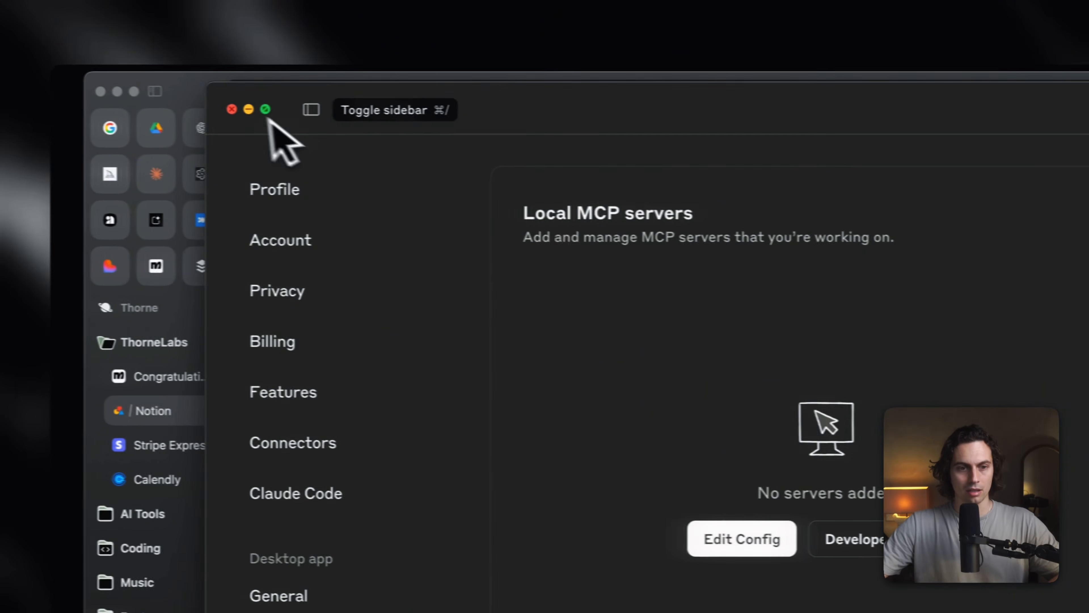
pyautogui.click(231, 109)
pyautogui.click(124, 46)
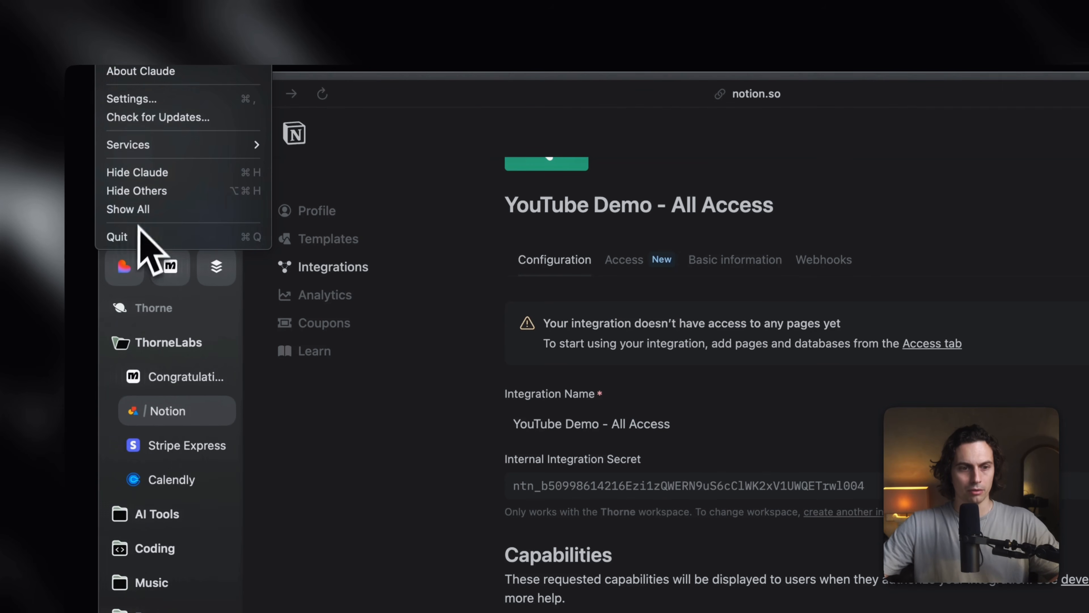
pyautogui.click(138, 236)
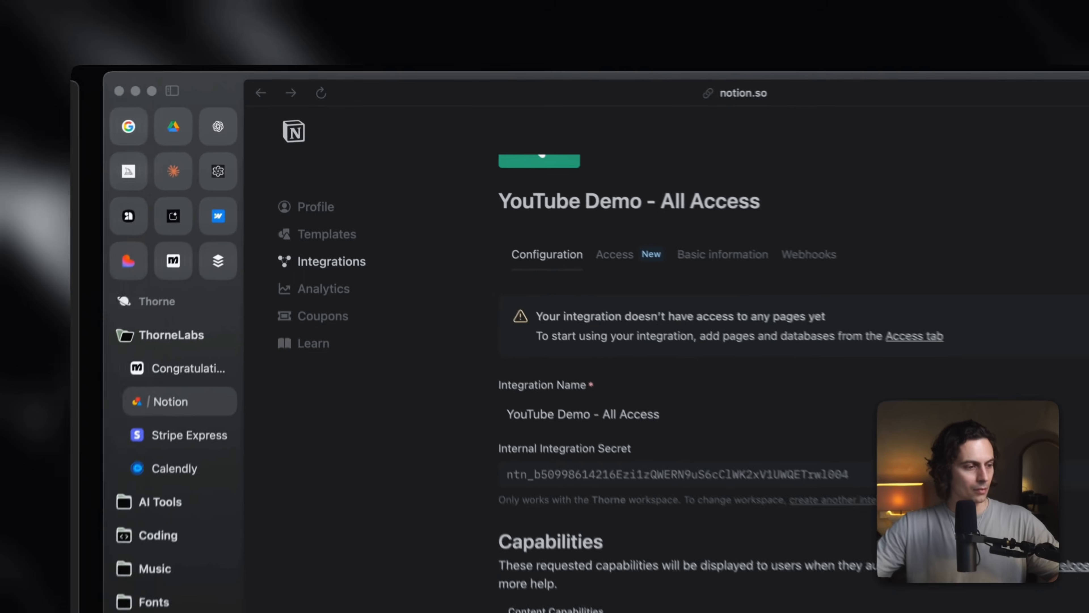
# Step: Relaunch Claude and check the notionApi server's status under Local MCP servers in the Developer settings
pyautogui.moveTo(2, 123); pyautogui.dragTo(548, 129)
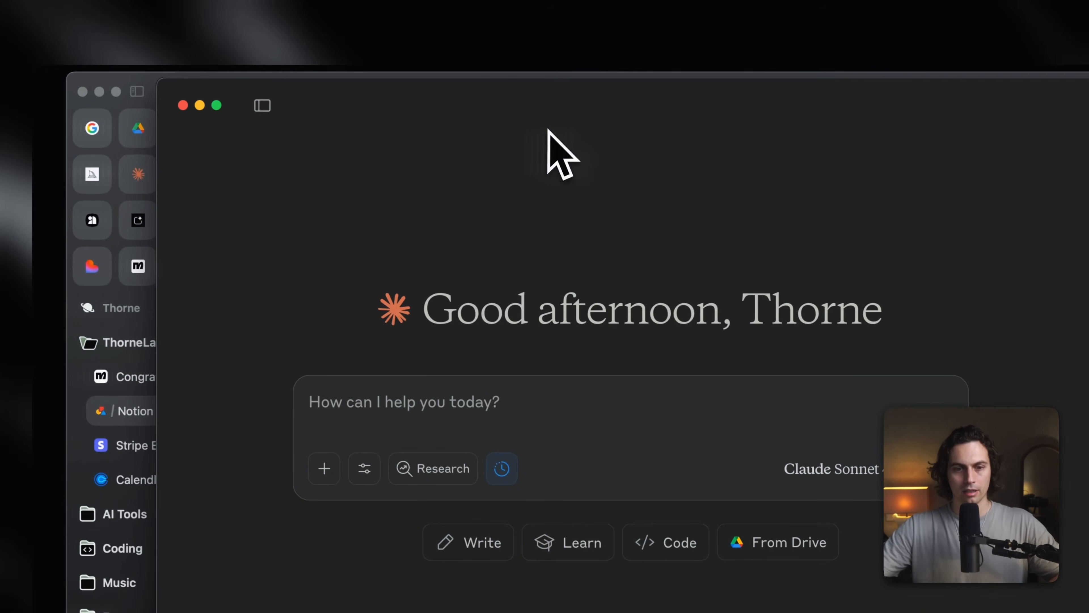
pyautogui.click(262, 106)
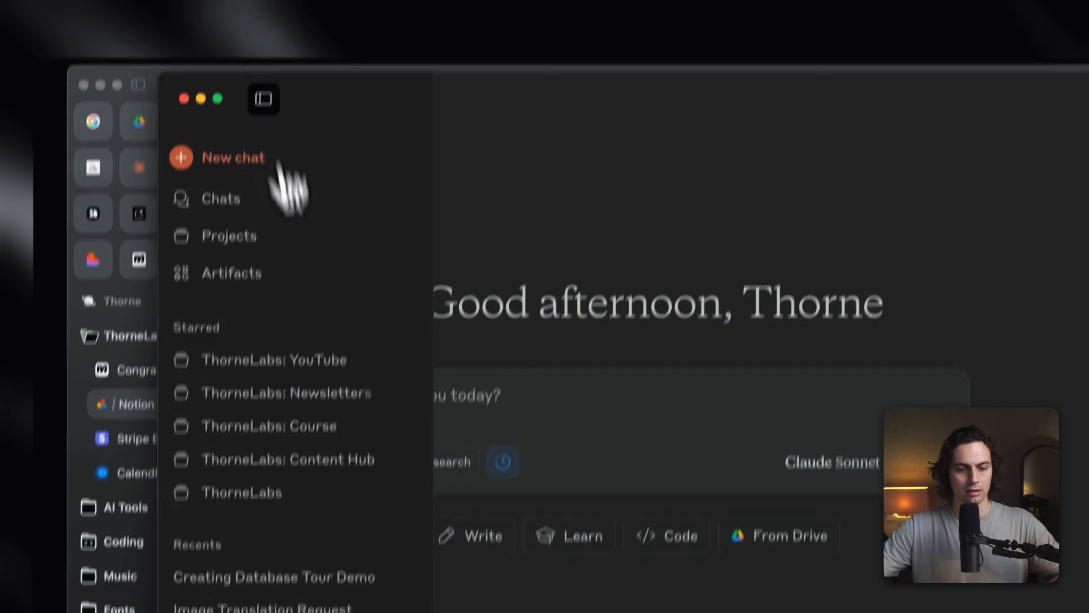
pyautogui.click(311, 533)
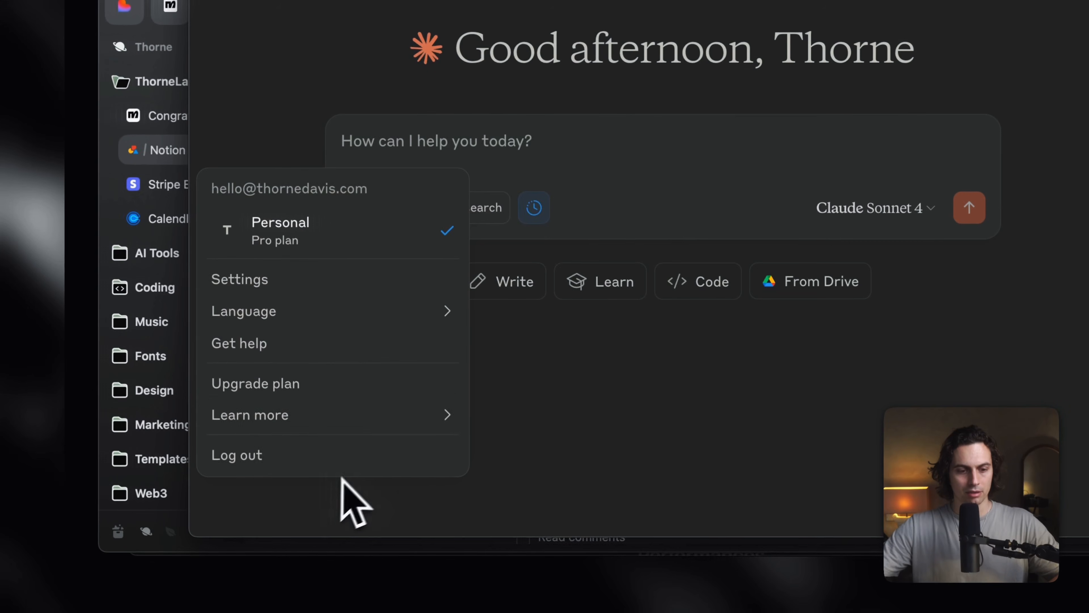
pyautogui.click(253, 285)
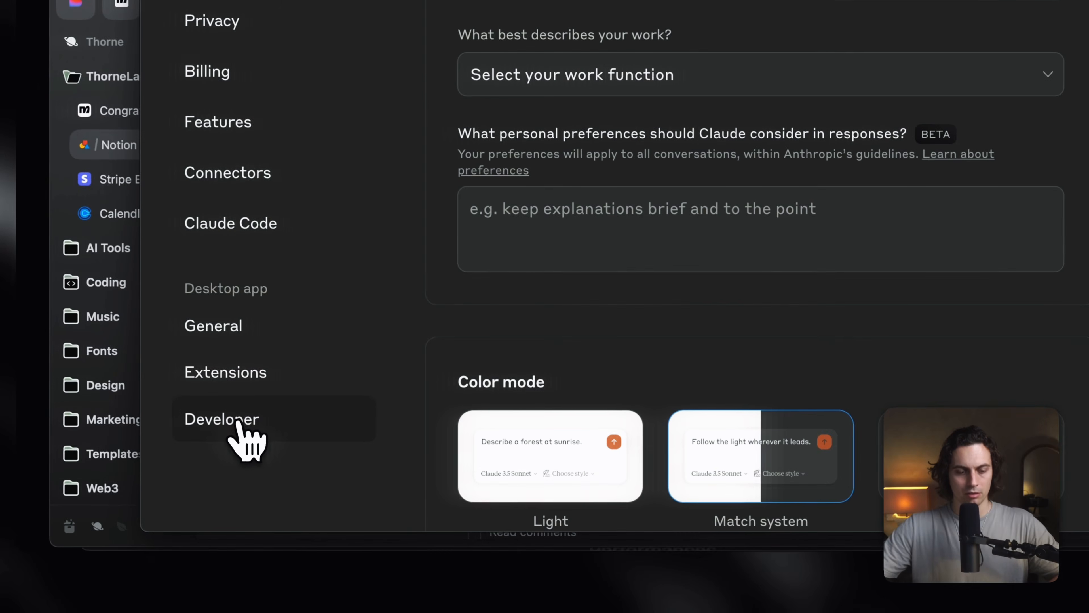
pyautogui.click(197, 605)
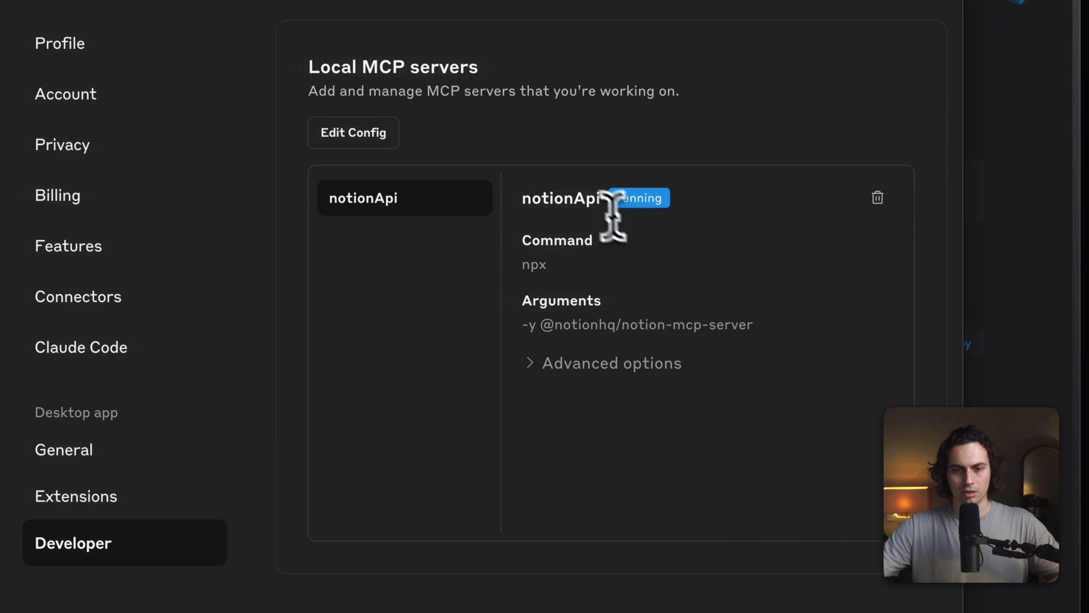
pyautogui.doubleClick(564, 198)
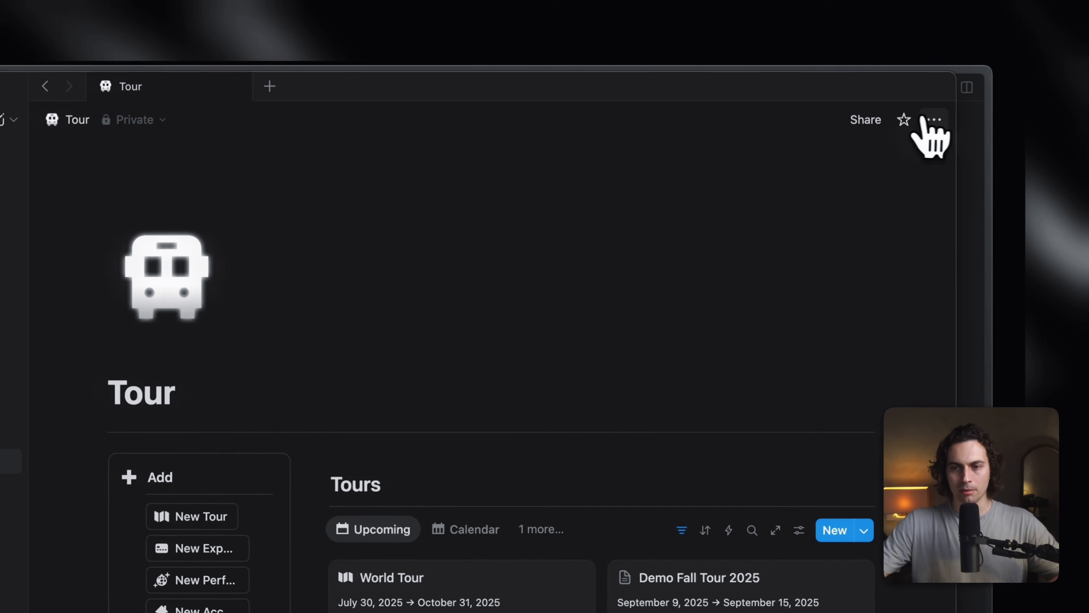
# Step: On Notion's Tour page, add the YouTube Demo - All Access connection and confirm its access to the page and its child pages
pyautogui.click(935, 123)
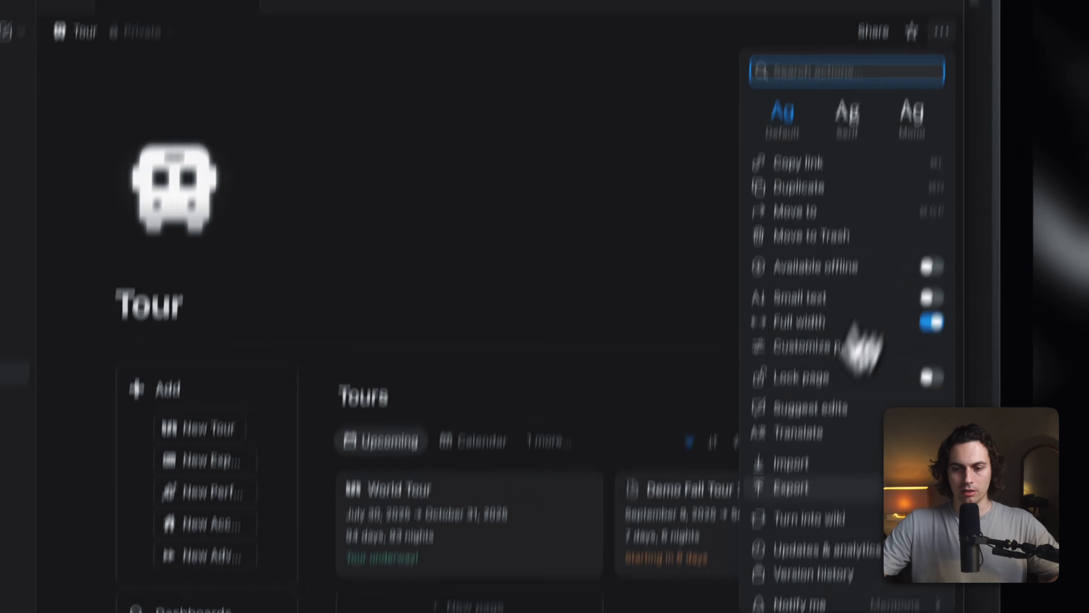
pyautogui.click(795, 433)
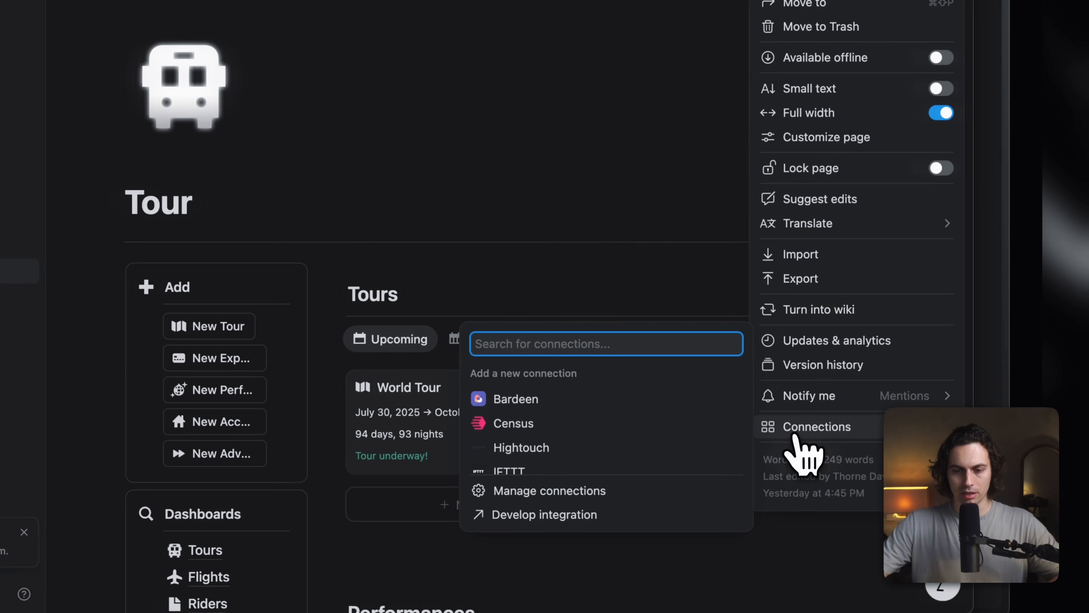
pyautogui.click(795, 435)
pyautogui.write('MCP')
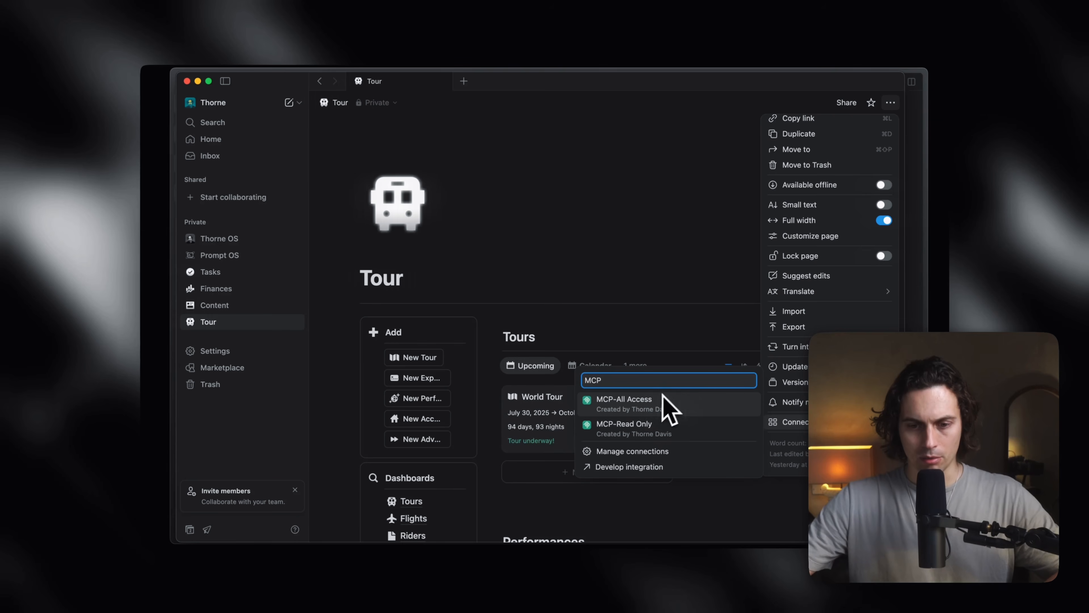
pyautogui.press('BackSpace')
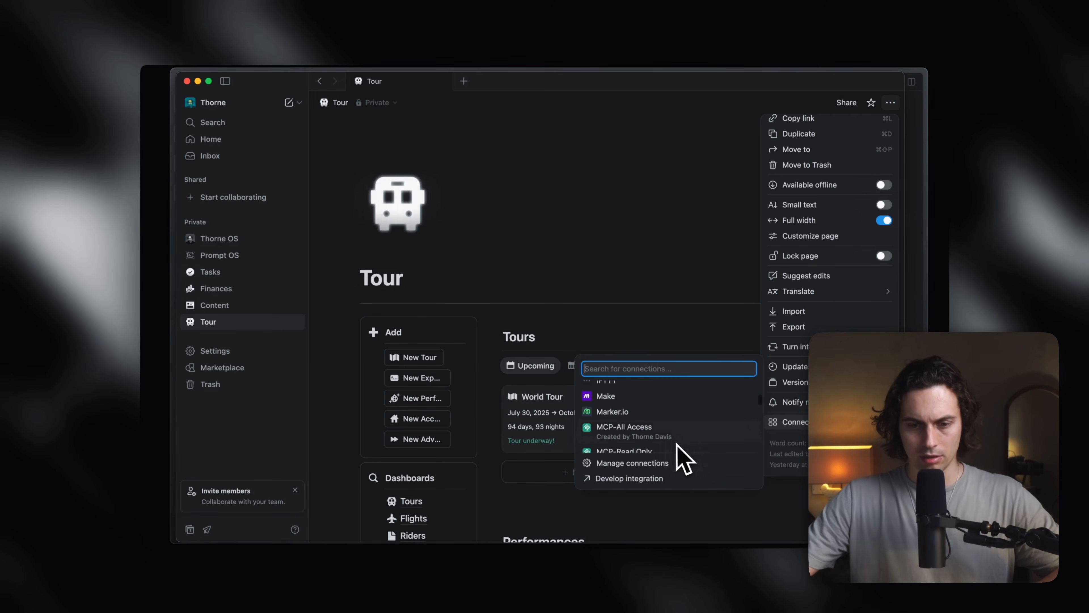
pyautogui.scroll(-3, 682, 455)
pyautogui.scroll(-5, 685, 458)
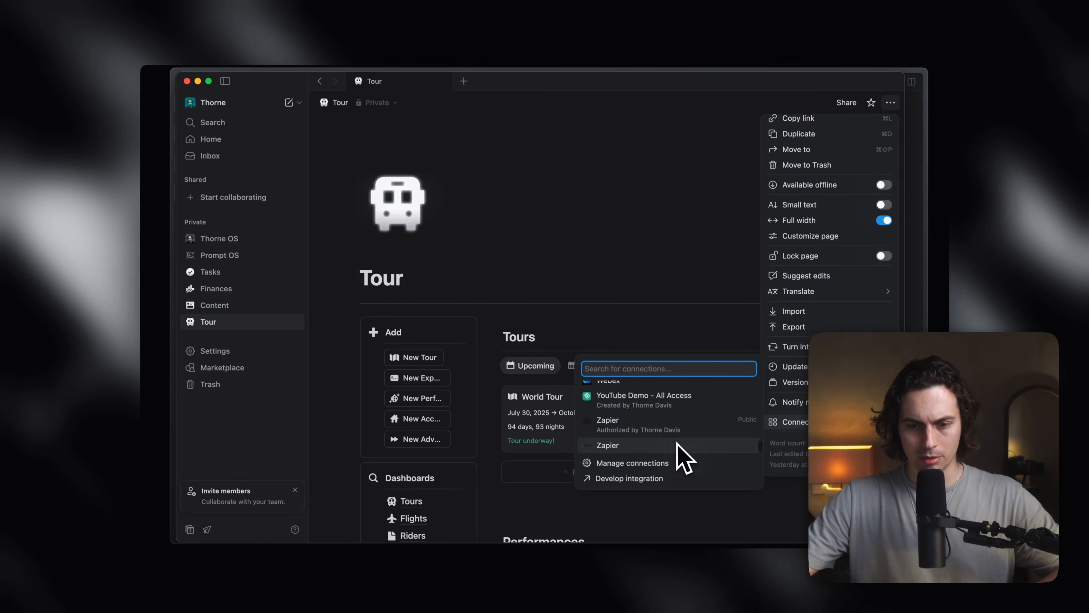
pyautogui.click(646, 399)
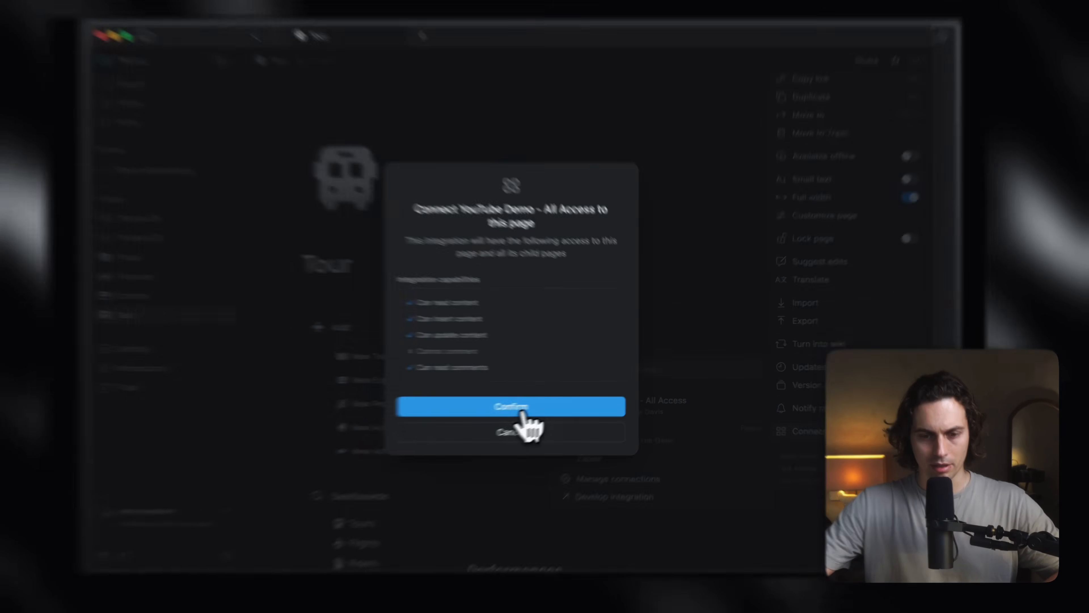
pyautogui.click(523, 401)
pyautogui.scroll(-2, 904, 352)
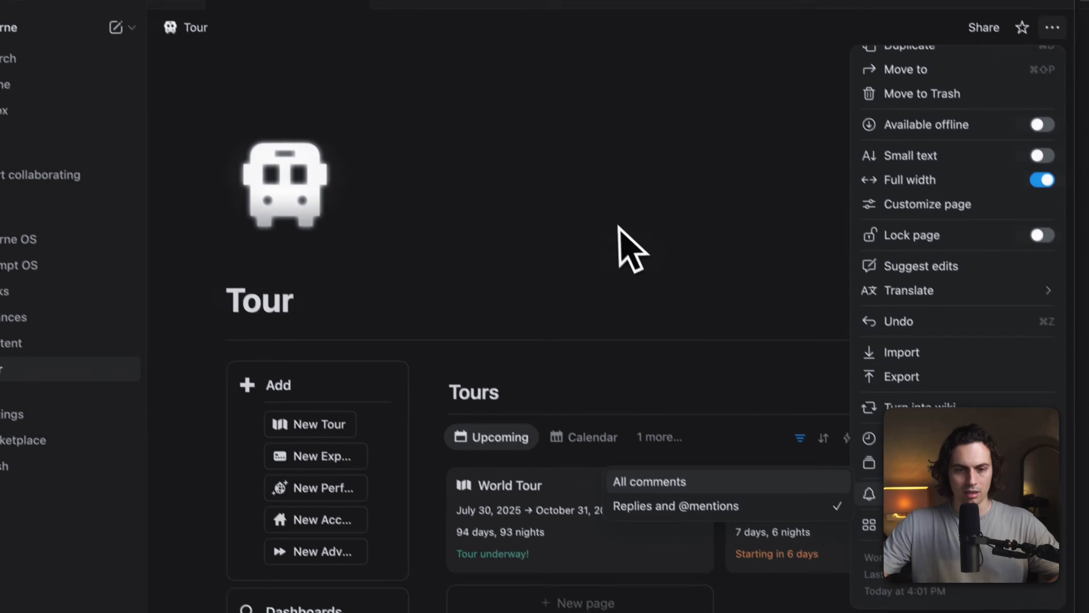
pyautogui.click(618, 225)
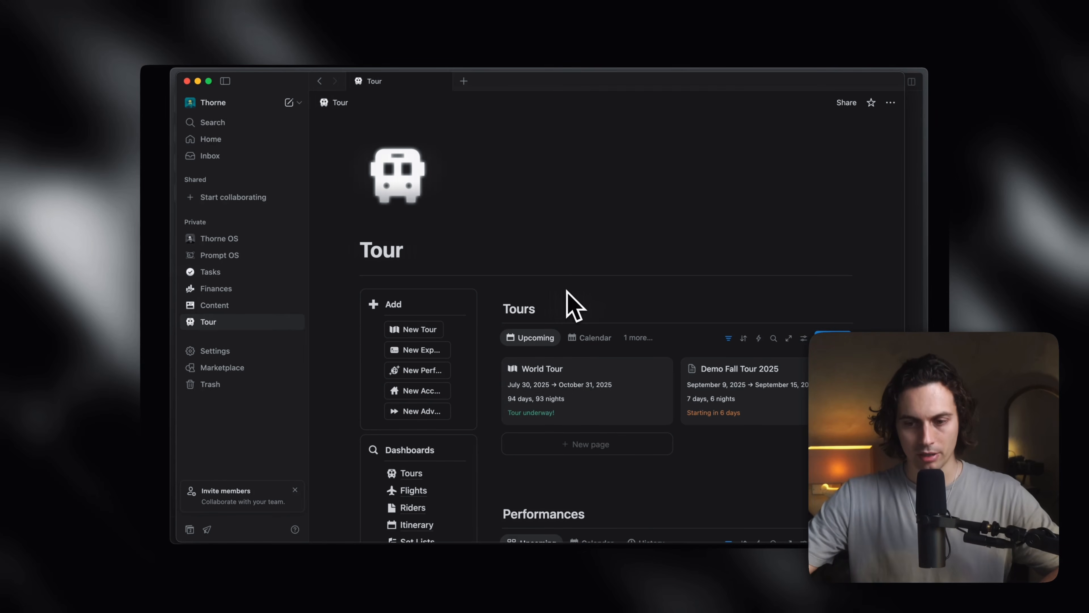
# Step: Switch to Claude, enter the prompt "Add the following flight confirmation data to the 'Flights' database." and attach the flight confirmation PDF
pyautogui.hotkey('ctrl', 'Up')
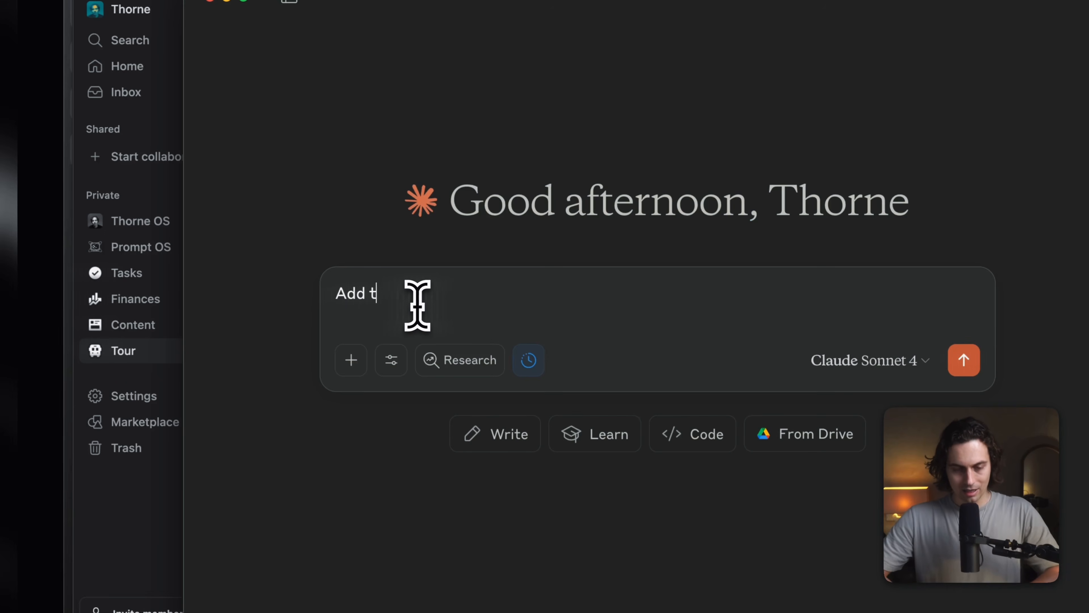
pyautogui.write("he following flight confirmation data to the 'Flights' da")
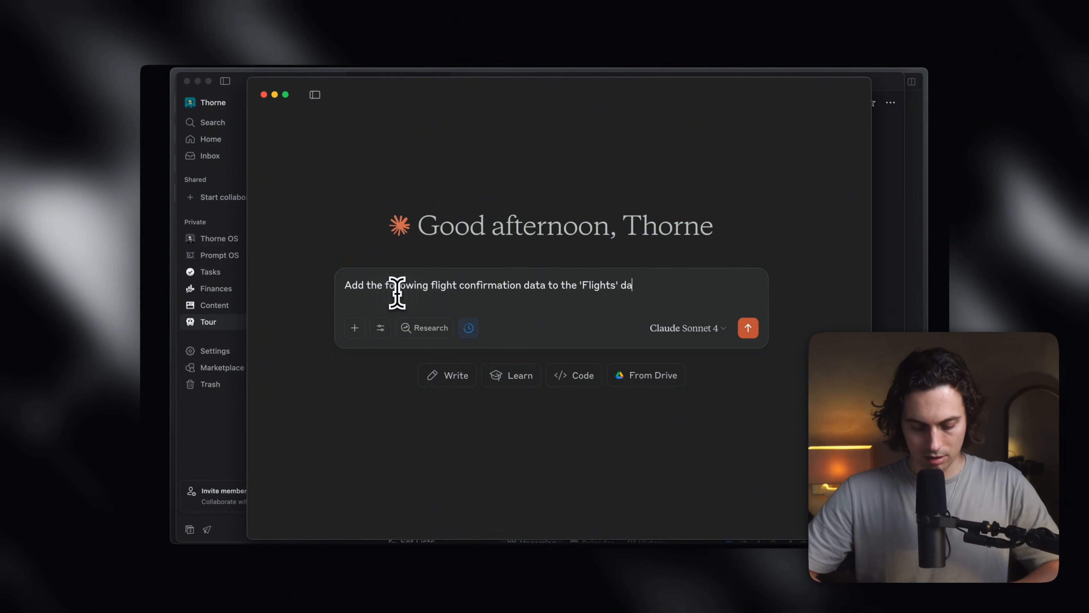
pyautogui.write('.')
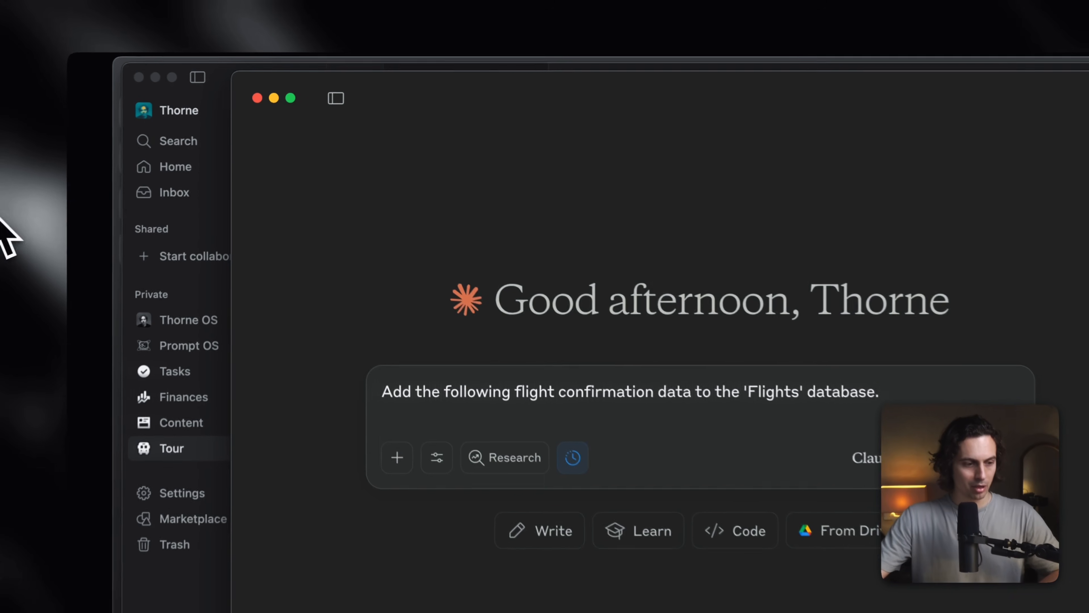
pyautogui.moveTo(78, 181); pyautogui.dragTo(517, 364)
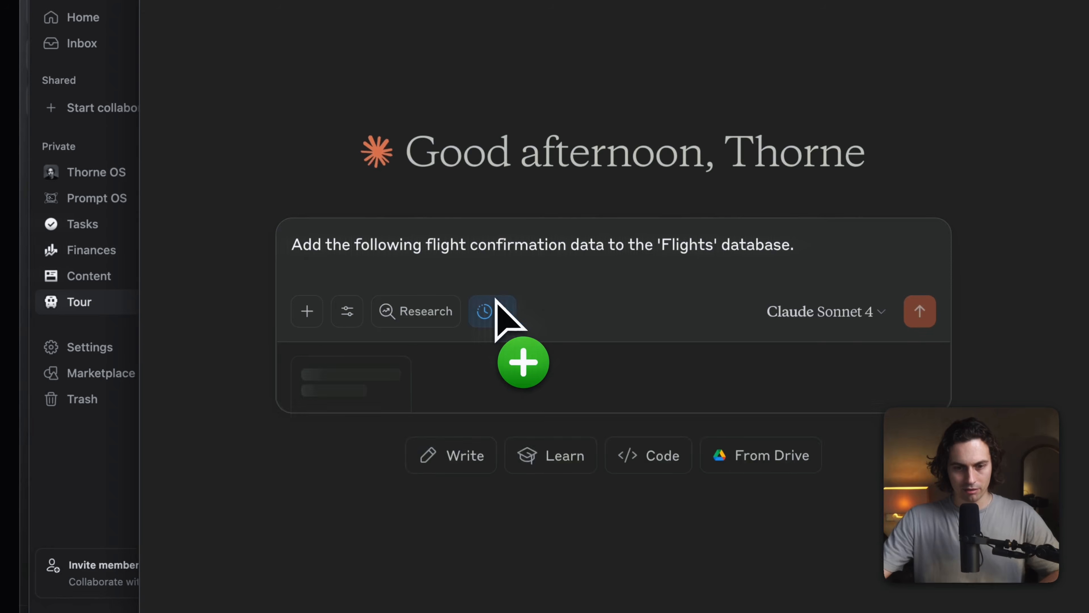
# Step: Check that the notionApi connector is on and the Notion connector is off, and send the prompt
pyautogui.click(338, 318)
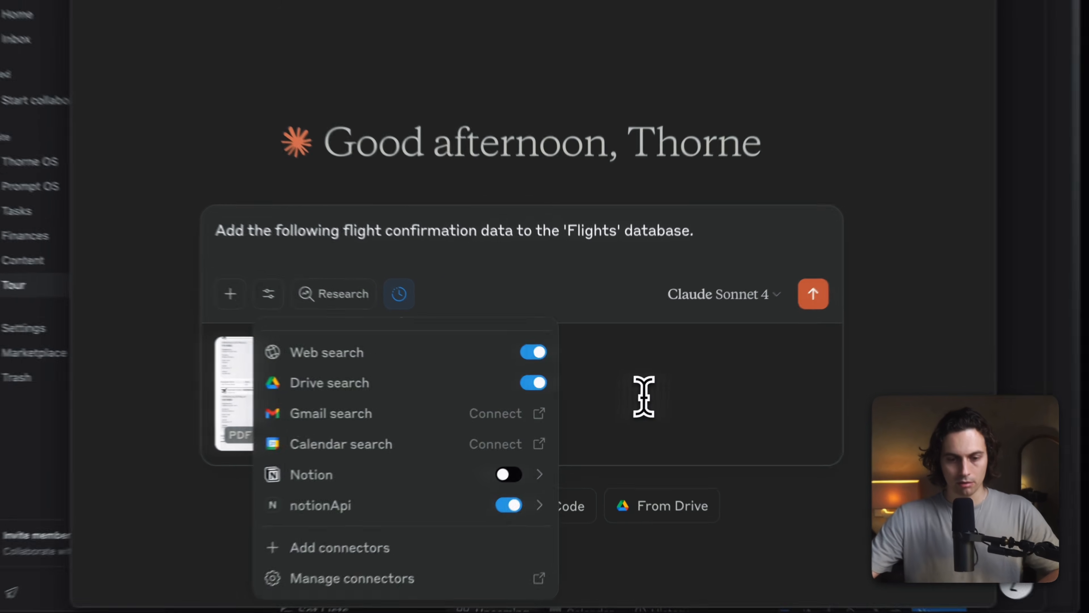
pyautogui.click(639, 395)
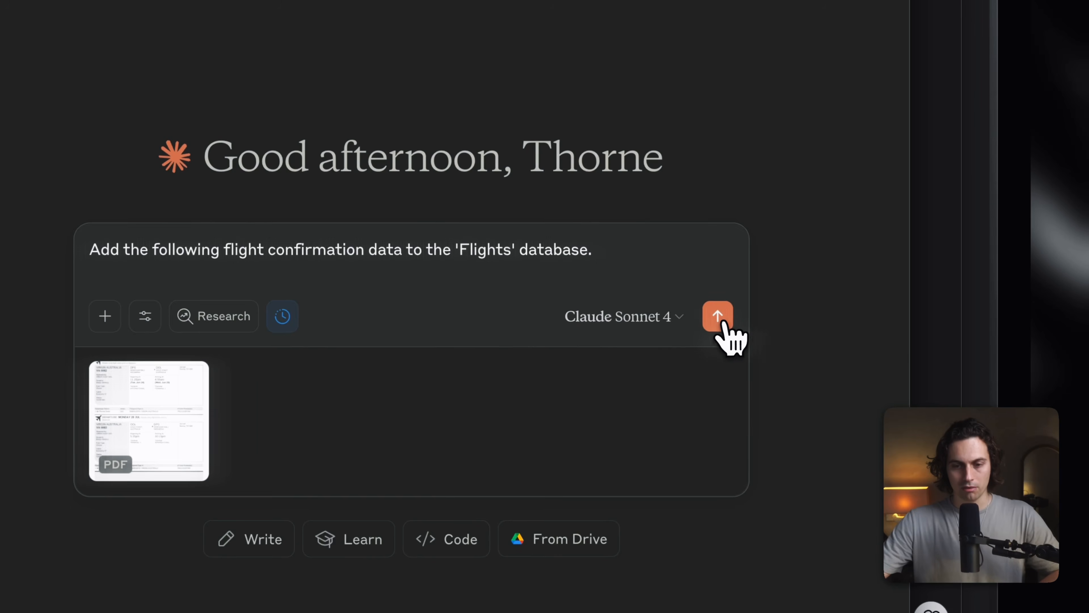
pyautogui.click(721, 320)
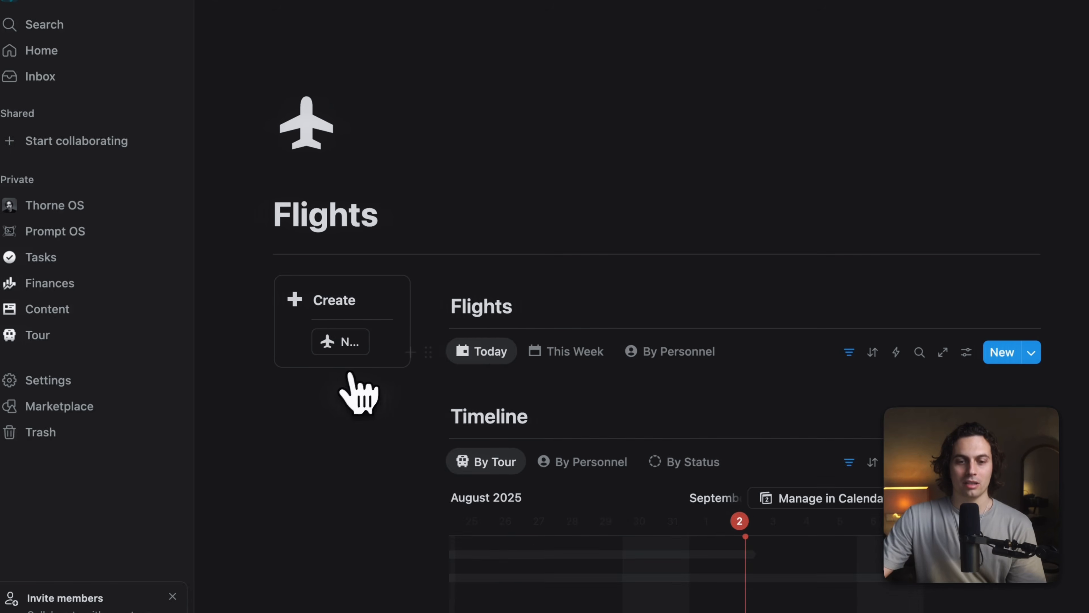
# Step: In Notion, go from the Flights dashboard back to the Tour page and open the Flights core database from the System section's Databases list
pyautogui.scroll(-3, 634, 308)
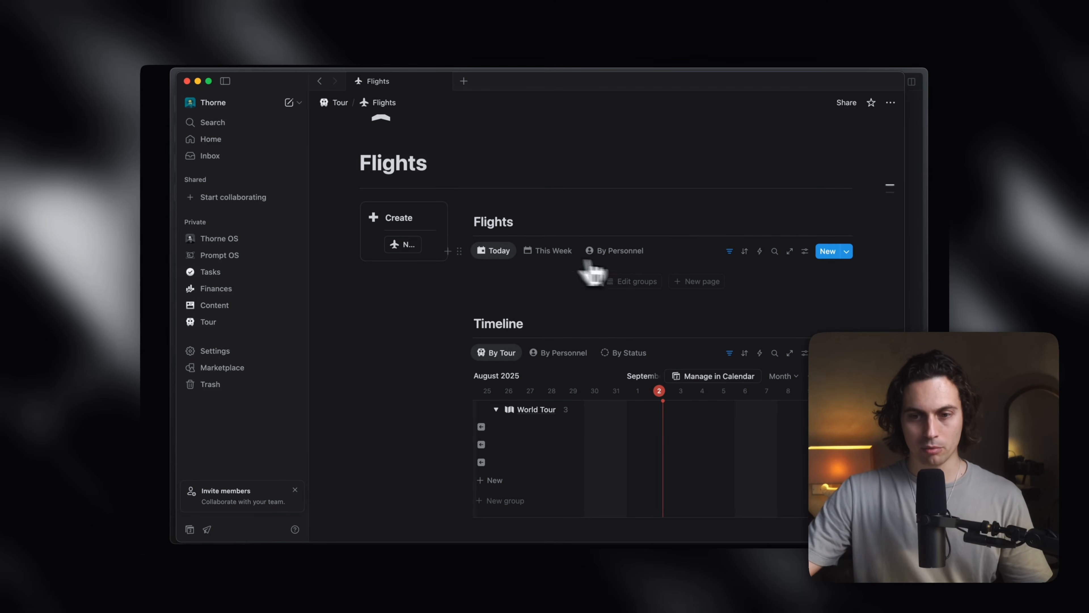
pyautogui.scroll(-2, 711, 287)
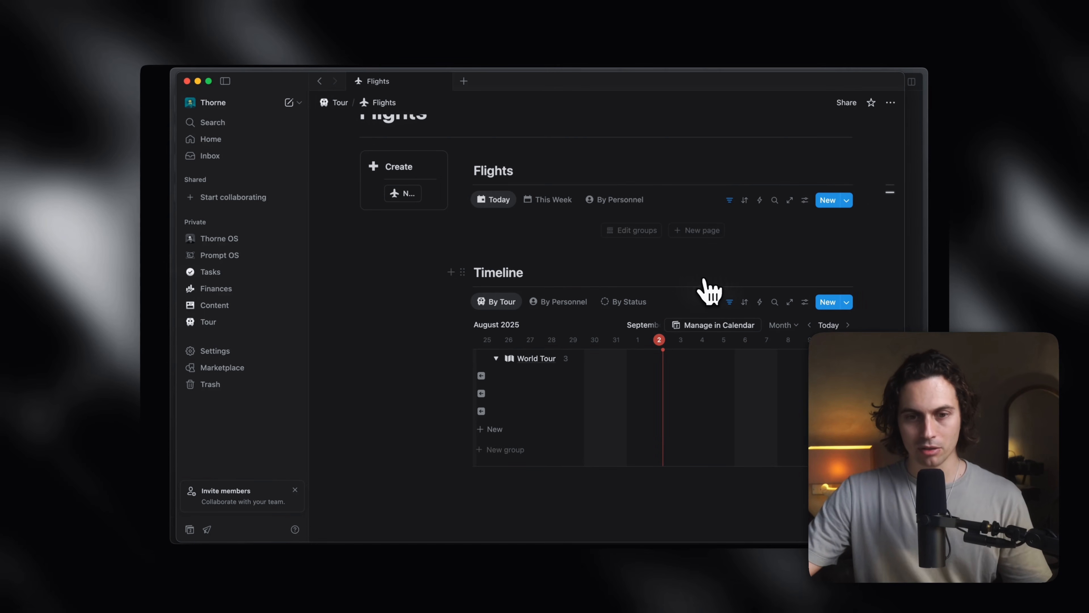
pyautogui.scroll(3, 664, 279)
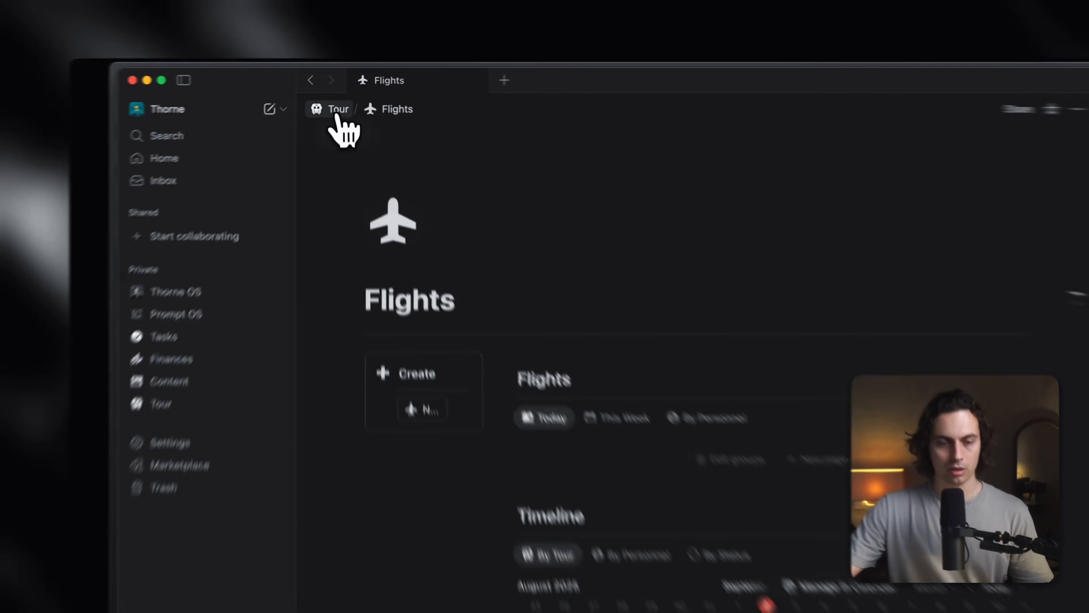
pyautogui.click(340, 102)
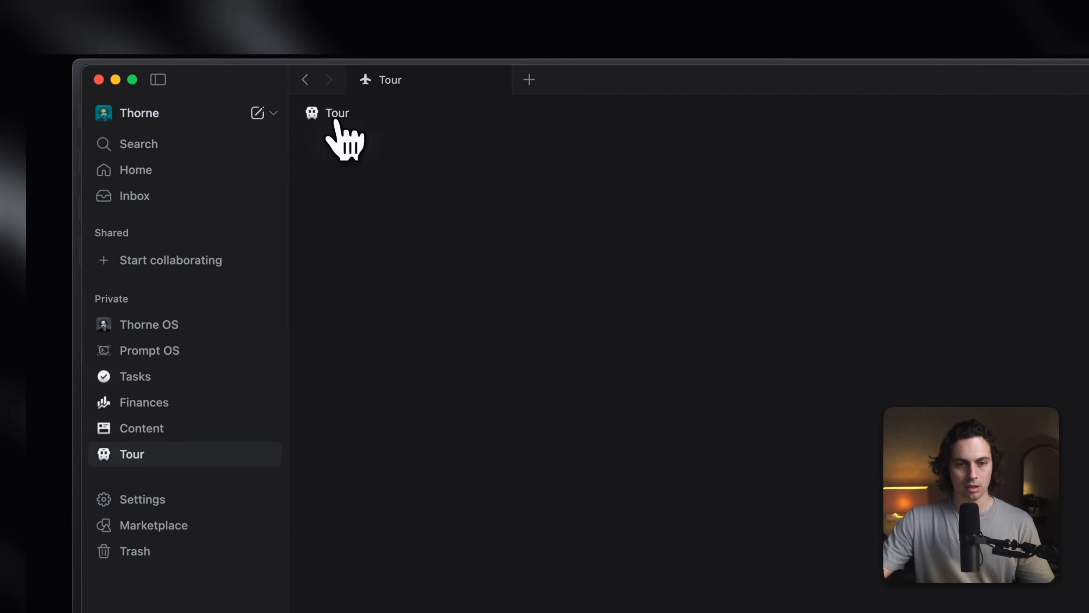
pyautogui.scroll(-10, 567, 457)
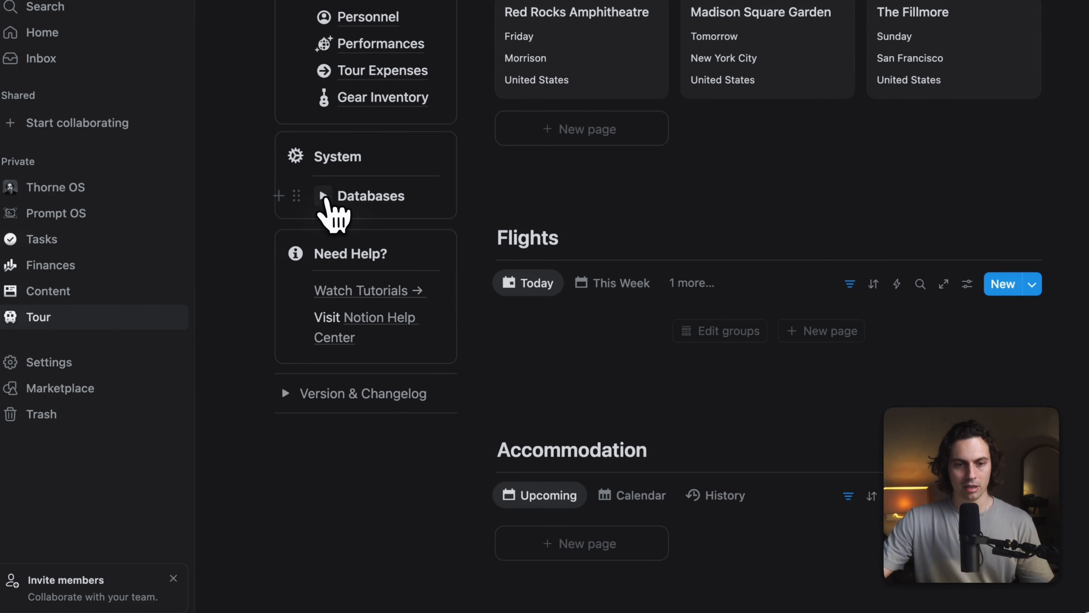
pyautogui.click(324, 196)
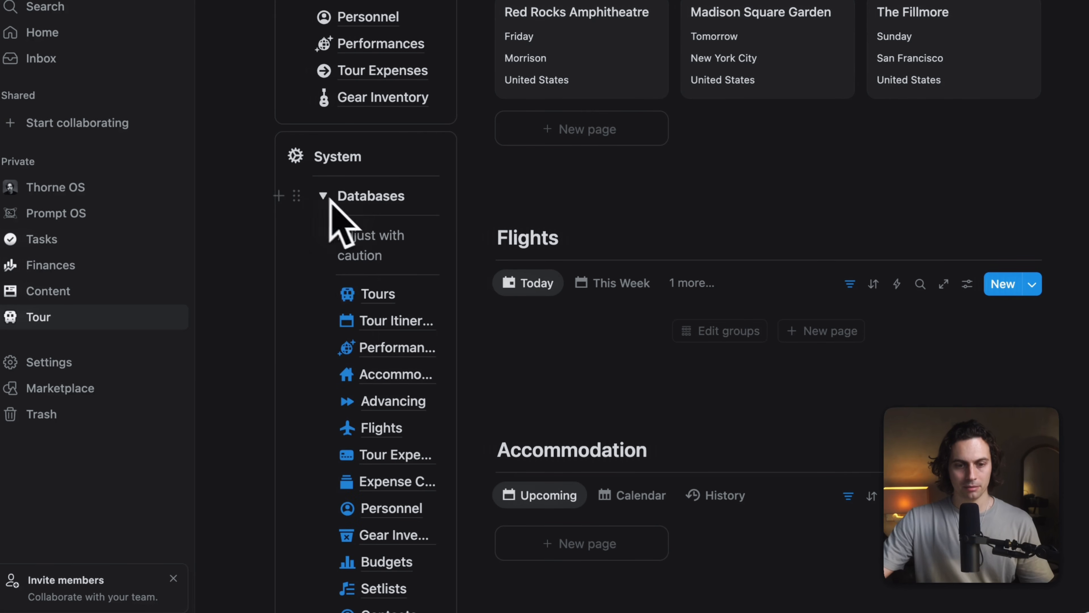
pyautogui.click(382, 427)
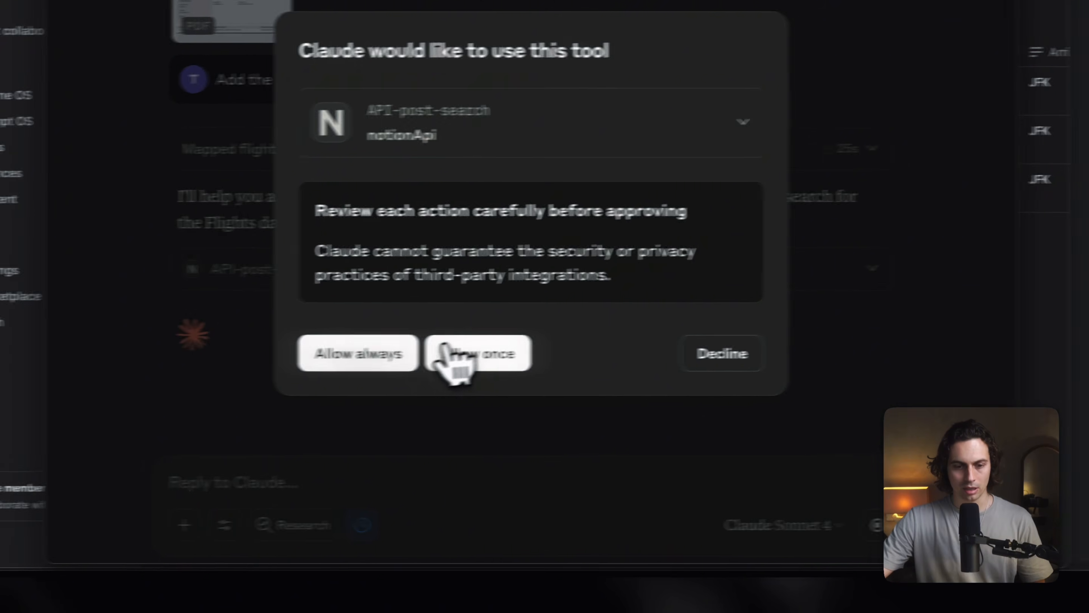
# Step: In Claude, always allow notionApi's API-post-search tool and follow the reply as the flights are added
pyautogui.click(356, 360)
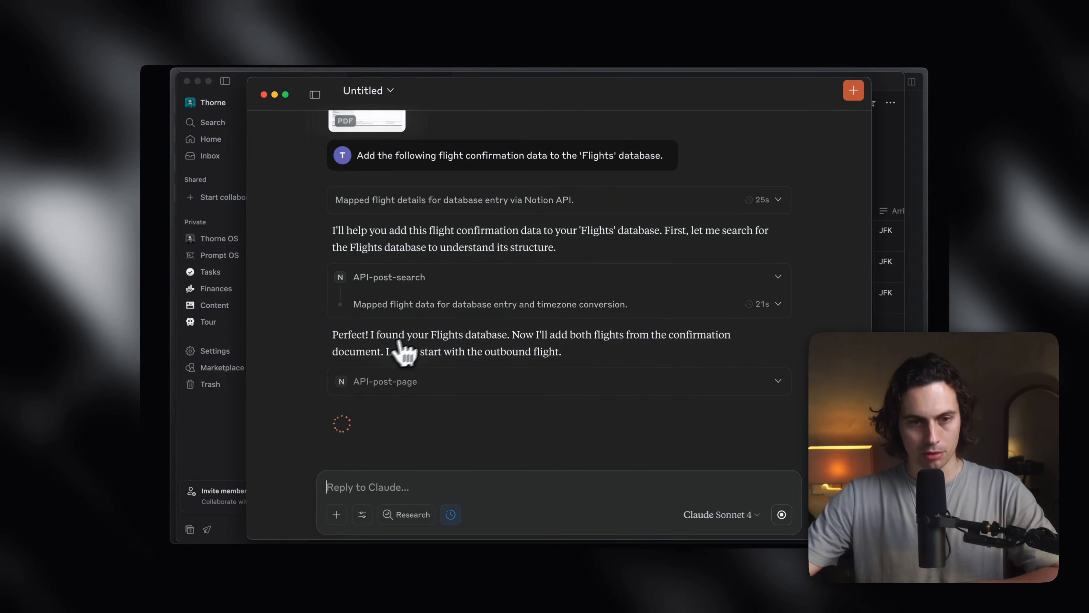
pyautogui.scroll(2, 412, 343)
pyautogui.scroll(-2, 506, 324)
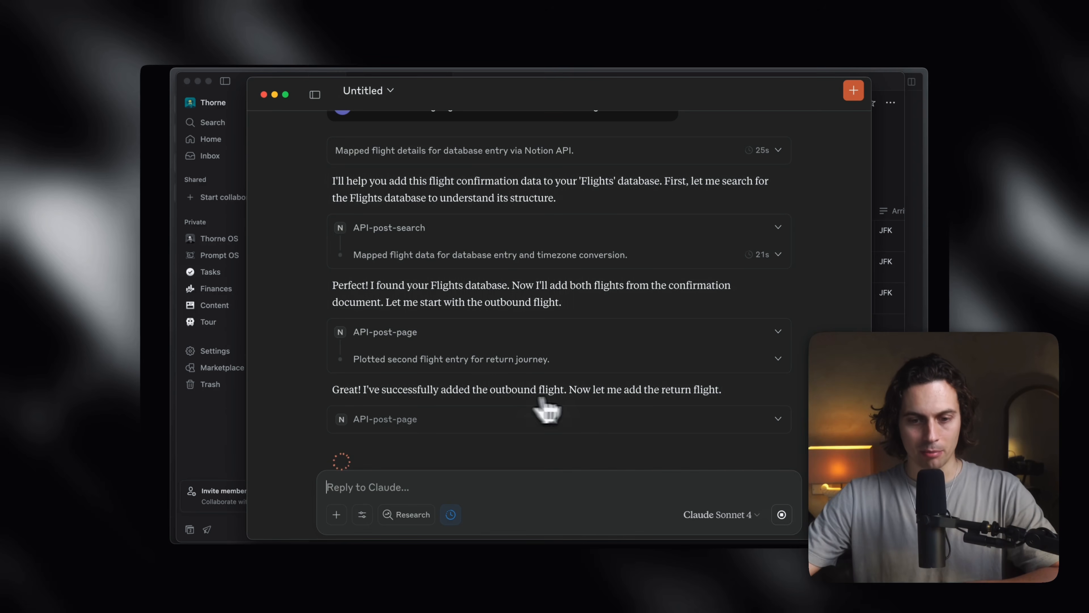
pyautogui.scroll(-1, 622, 402)
pyautogui.scroll(-1, 707, 389)
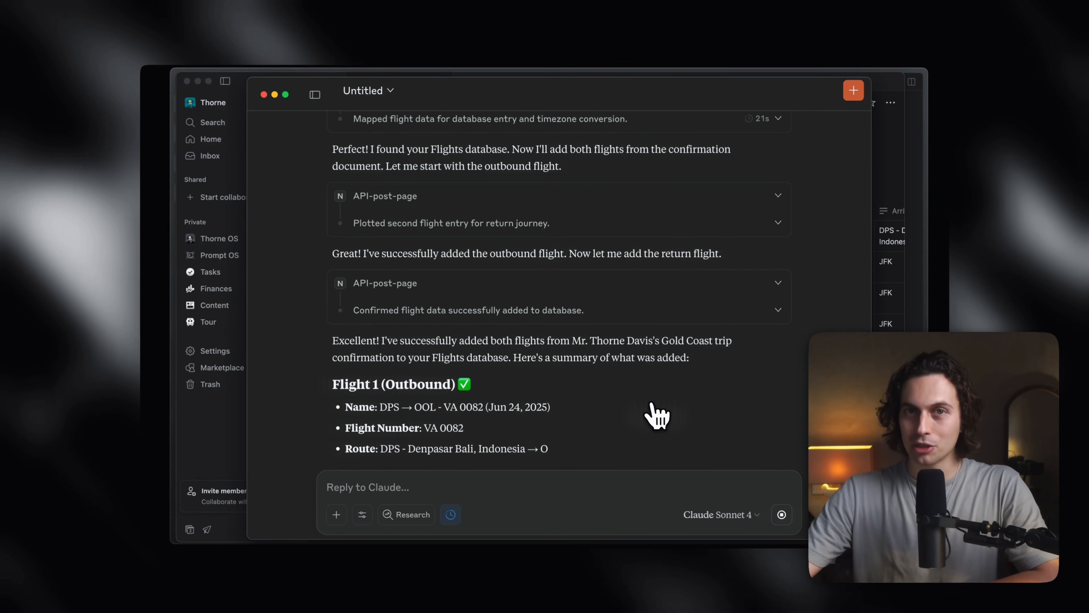
# Step: Review Claude's summary of the outbound and return flight entries
pyautogui.scroll(-4, 532, 354)
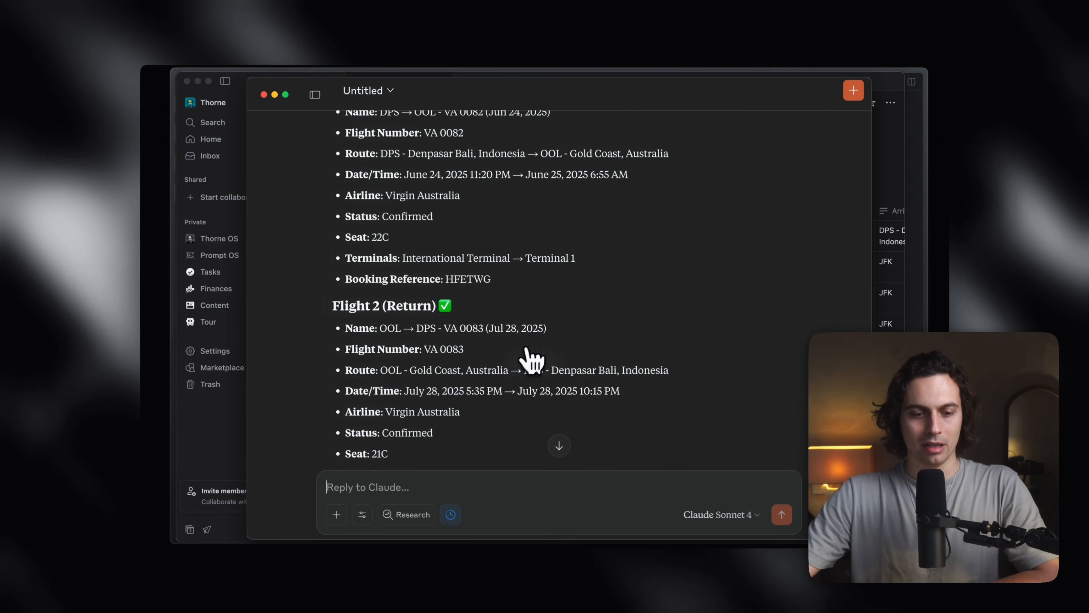
pyautogui.scroll(8, 370, 250)
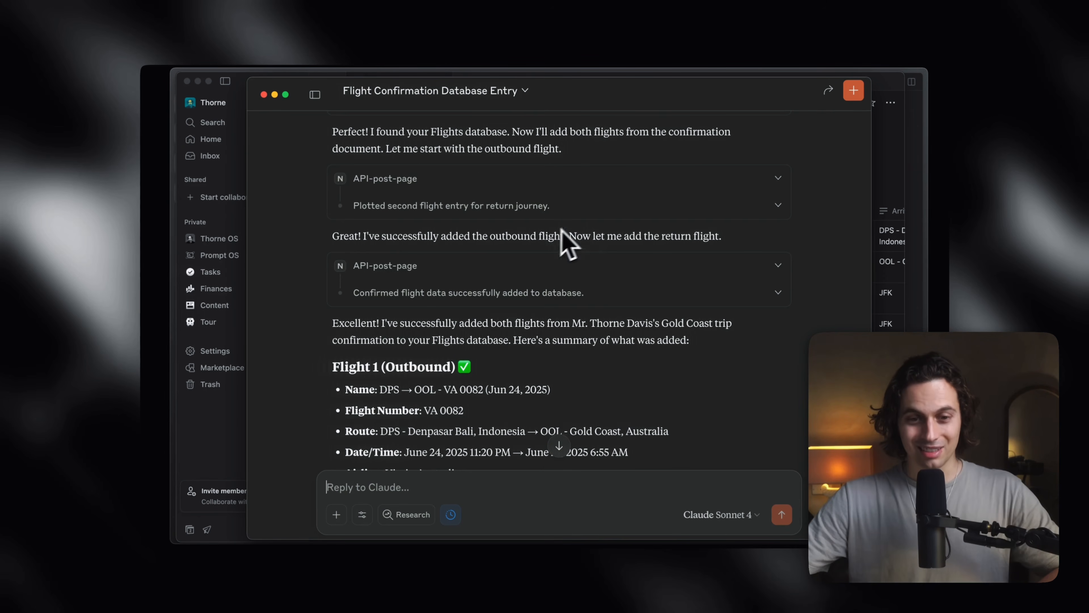
pyautogui.scroll(-4, 542, 255)
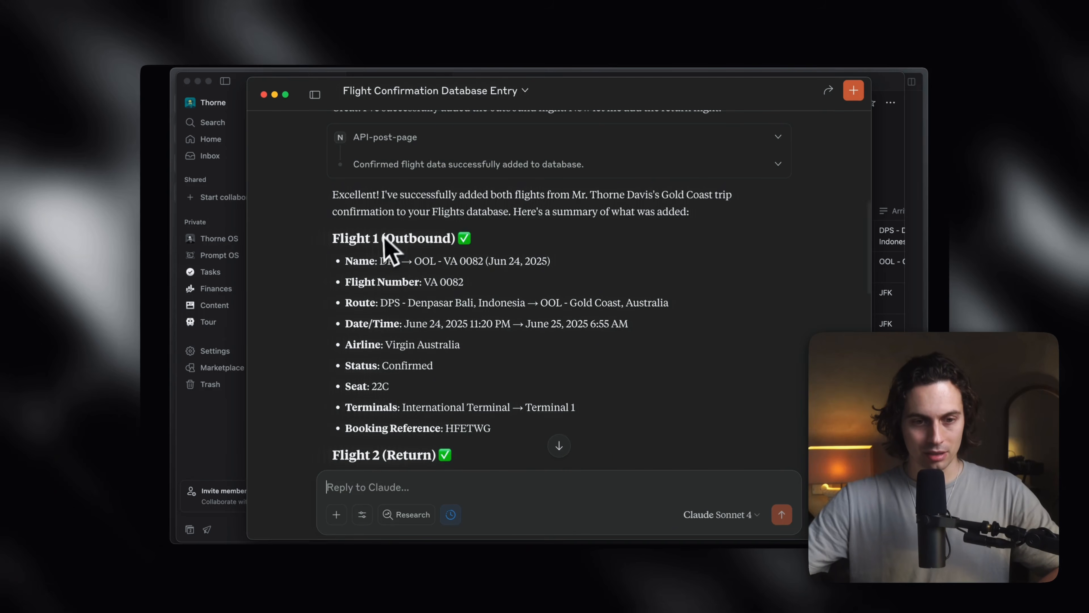
pyautogui.scroll(-1, 407, 227)
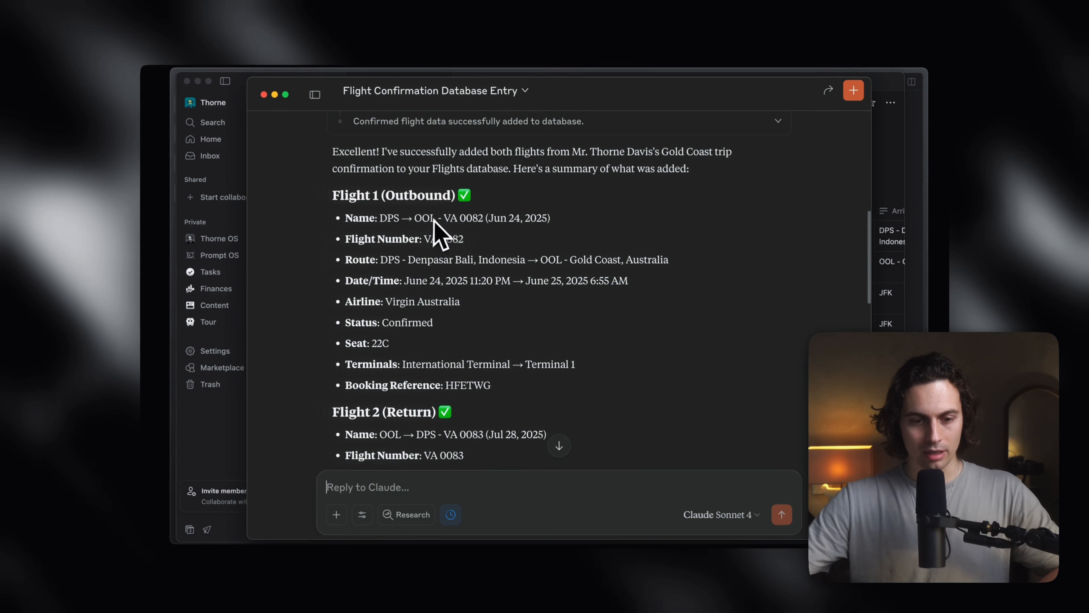
pyautogui.scroll(-4, 457, 390)
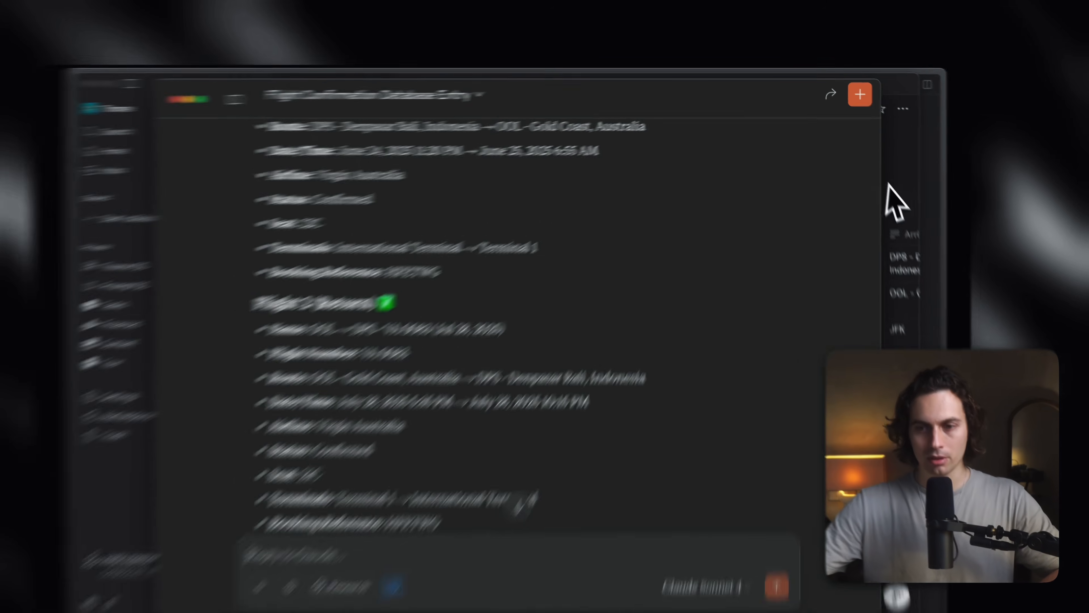
# Step: Switch to Notion's Flights database and check the two new Virgin Australia rows across all columns of the table
pyautogui.click(884, 167)
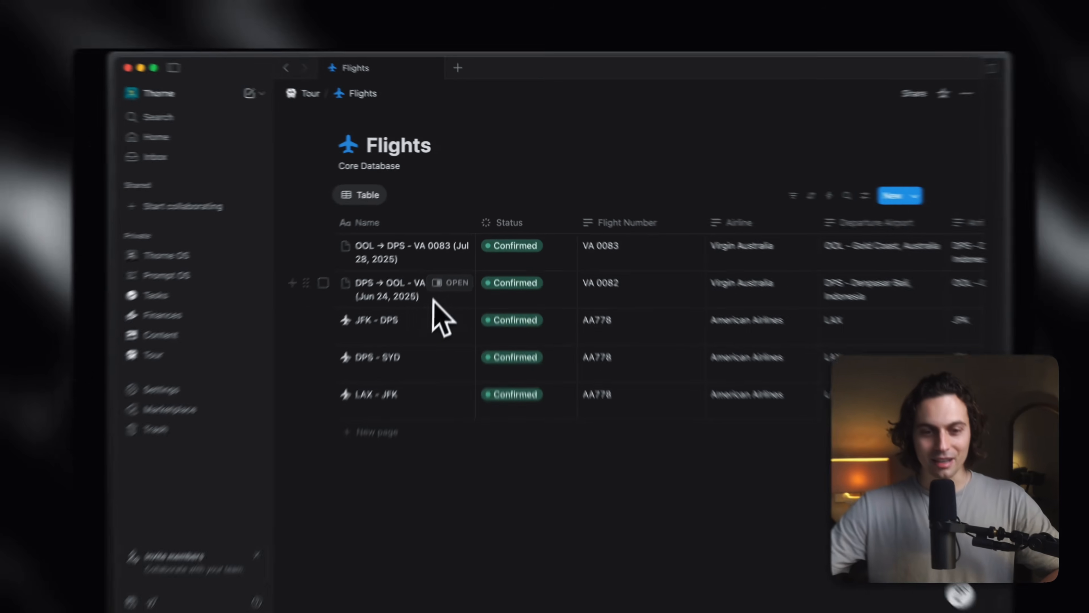
pyautogui.hscroll(5, 628, 273)
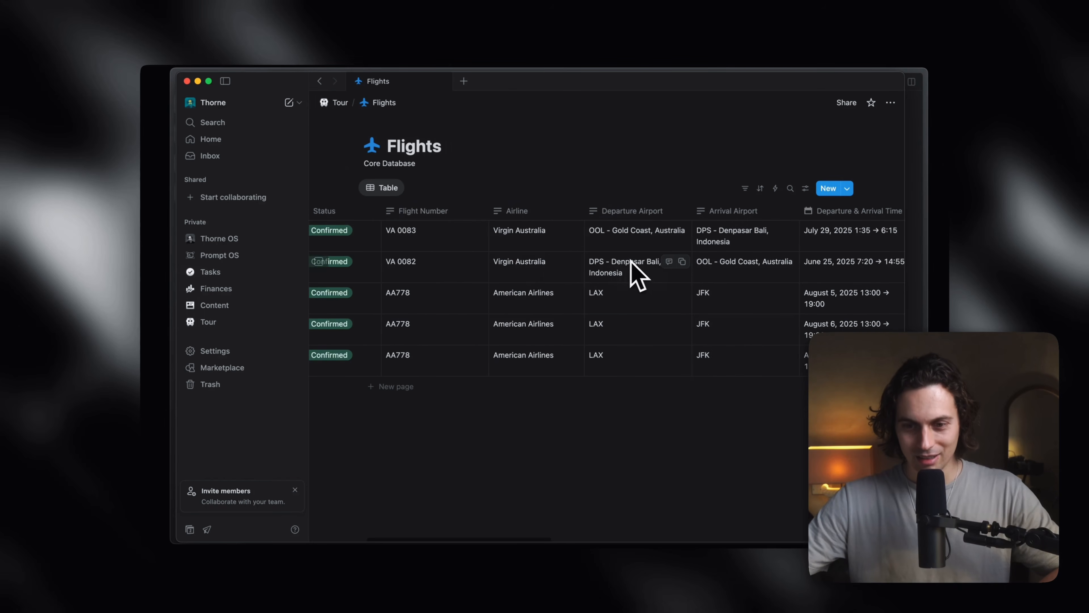
pyautogui.hscroll(5, 630, 266)
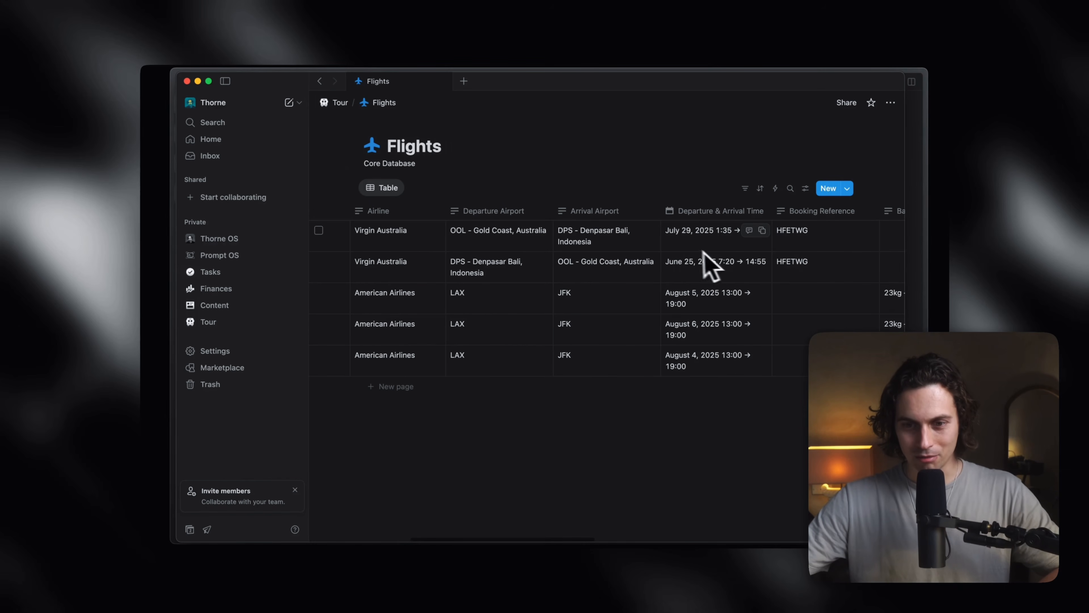
pyautogui.hscroll(8, 703, 252)
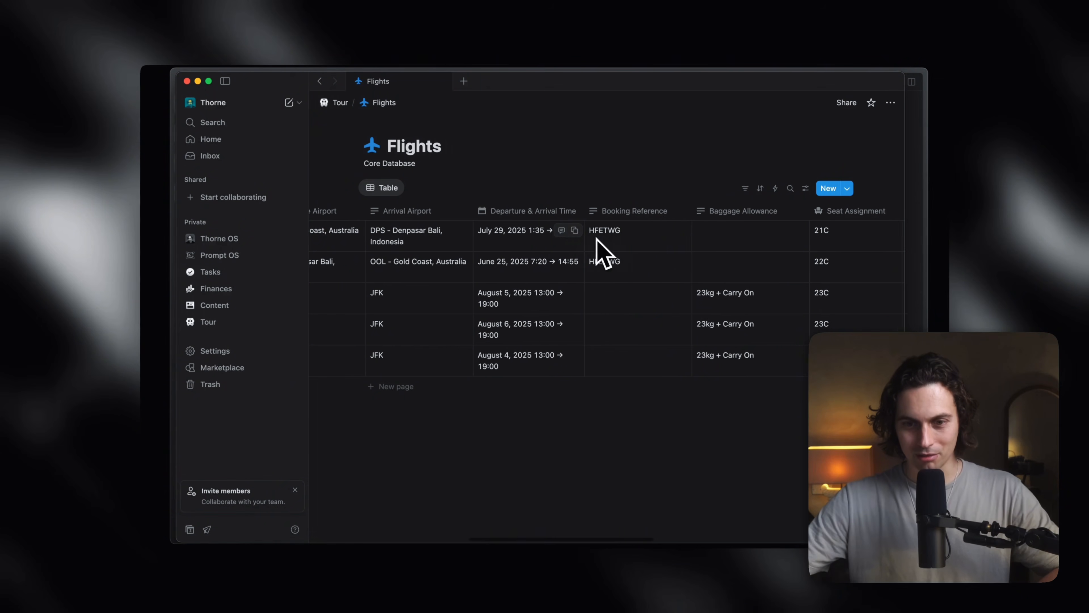
pyautogui.hscroll(8, 634, 251)
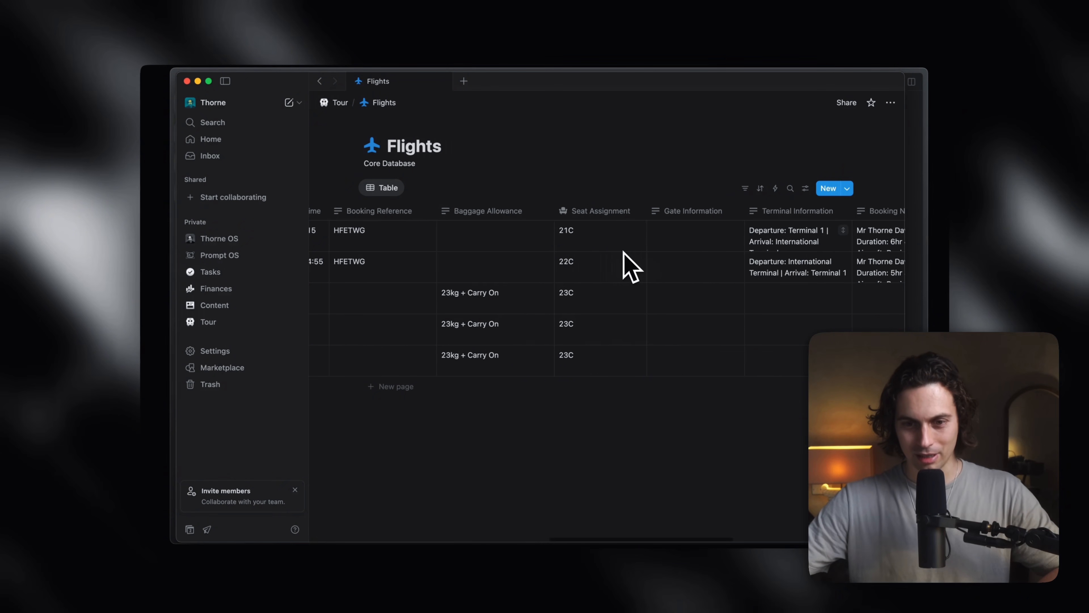
pyautogui.hscroll(6, 626, 263)
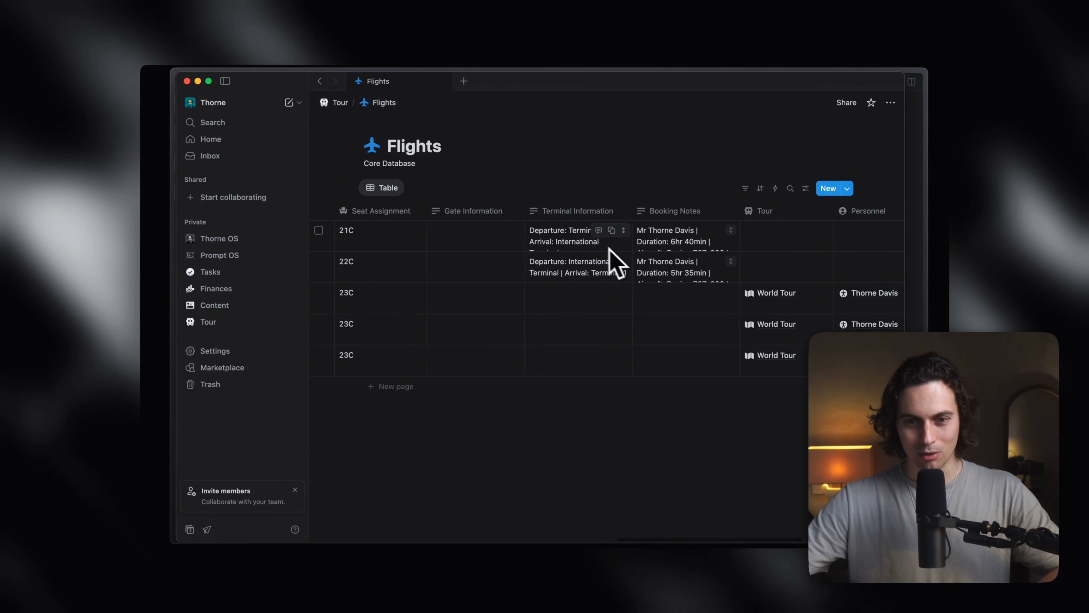
pyautogui.hscroll(3, 618, 264)
pyautogui.hscroll(-10, 674, 262)
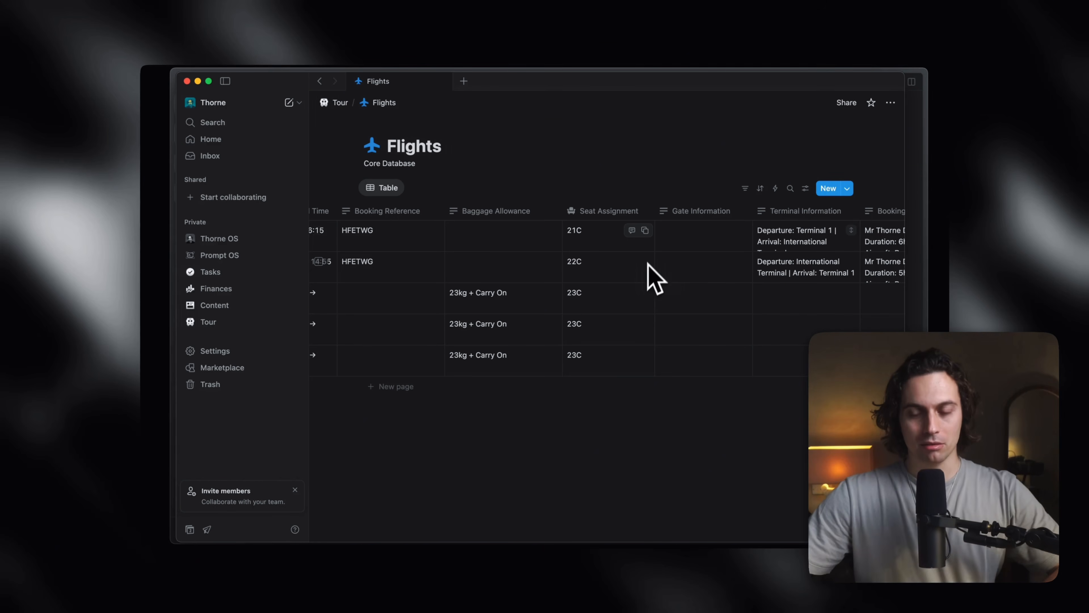
pyautogui.hscroll(-10, 647, 274)
pyautogui.hscroll(-2, 601, 262)
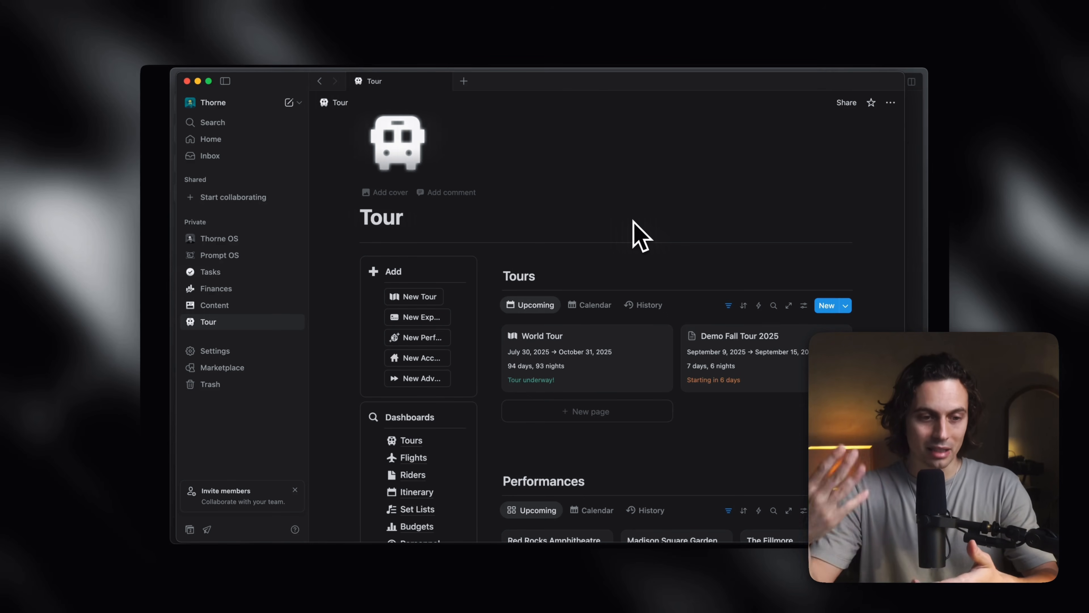
pyautogui.scroll(-2, 639, 233)
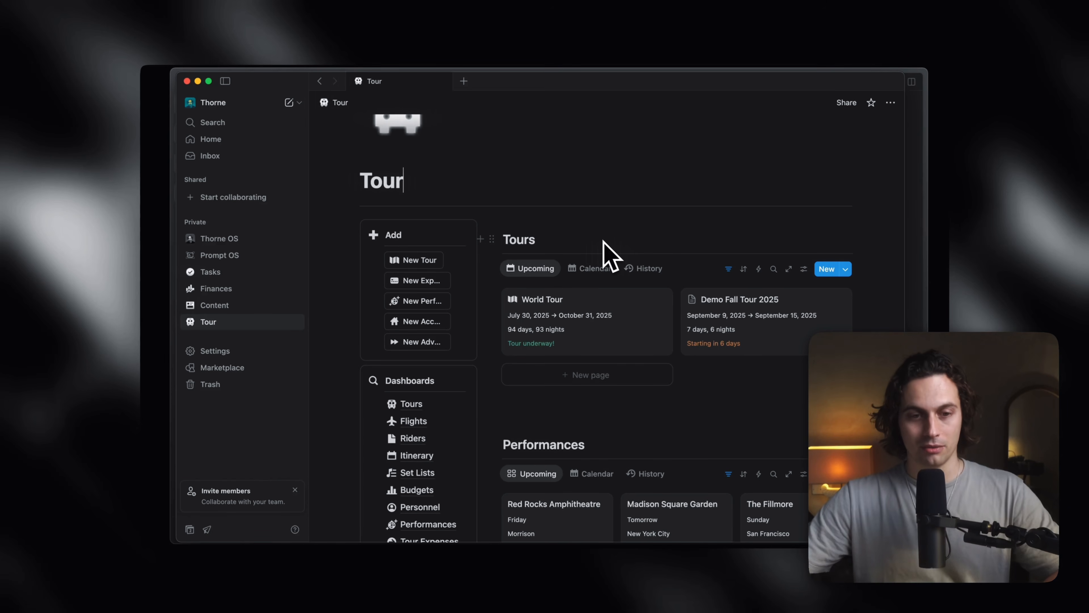
pyautogui.hotkey('ctrl', 'Up')
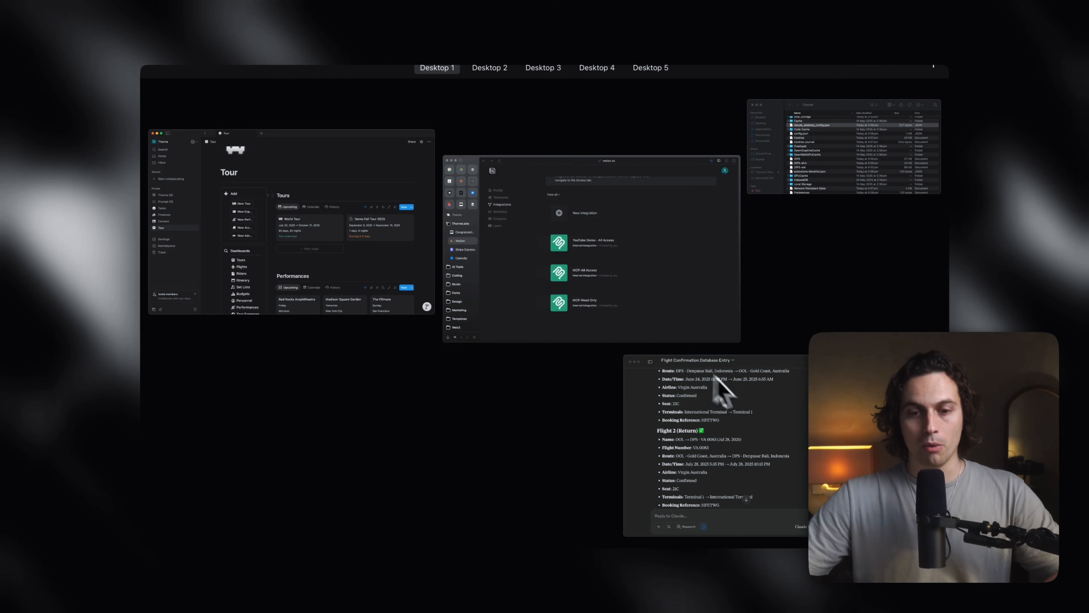
pyautogui.click(322, 286)
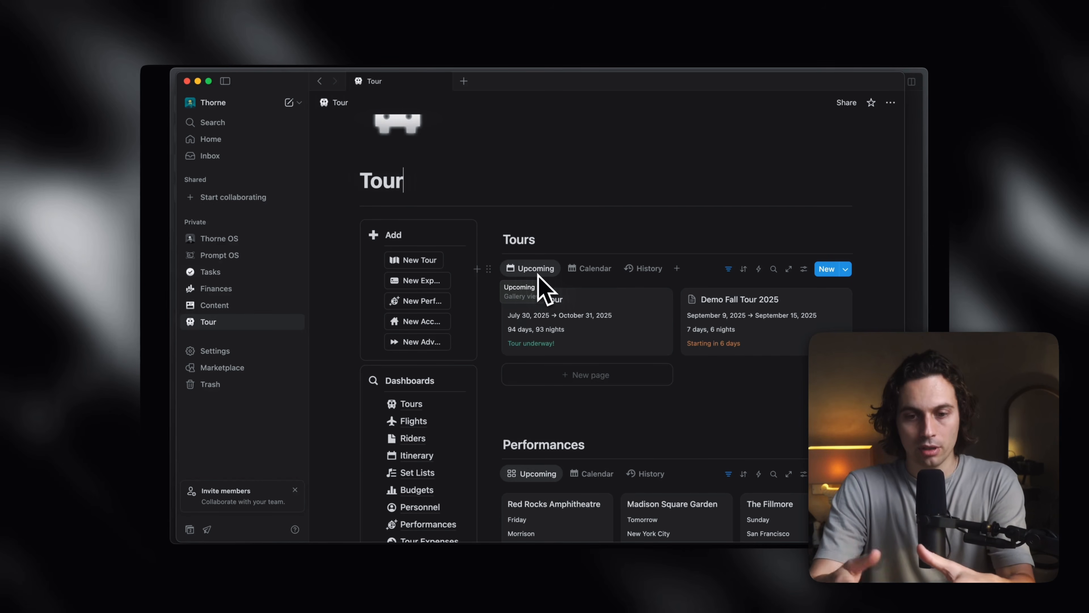
pyautogui.scroll(3, 538, 279)
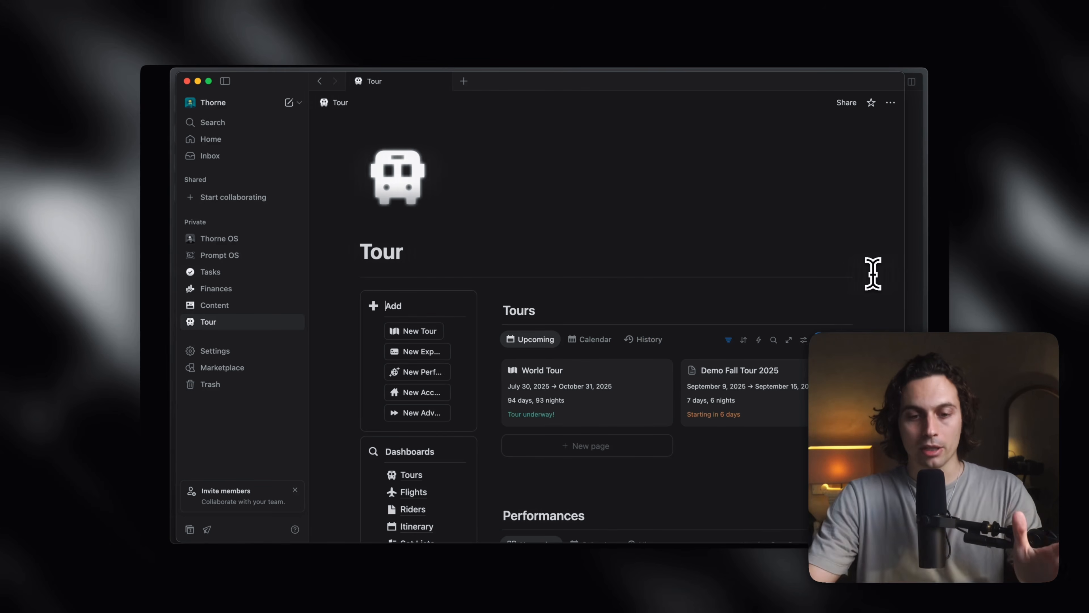